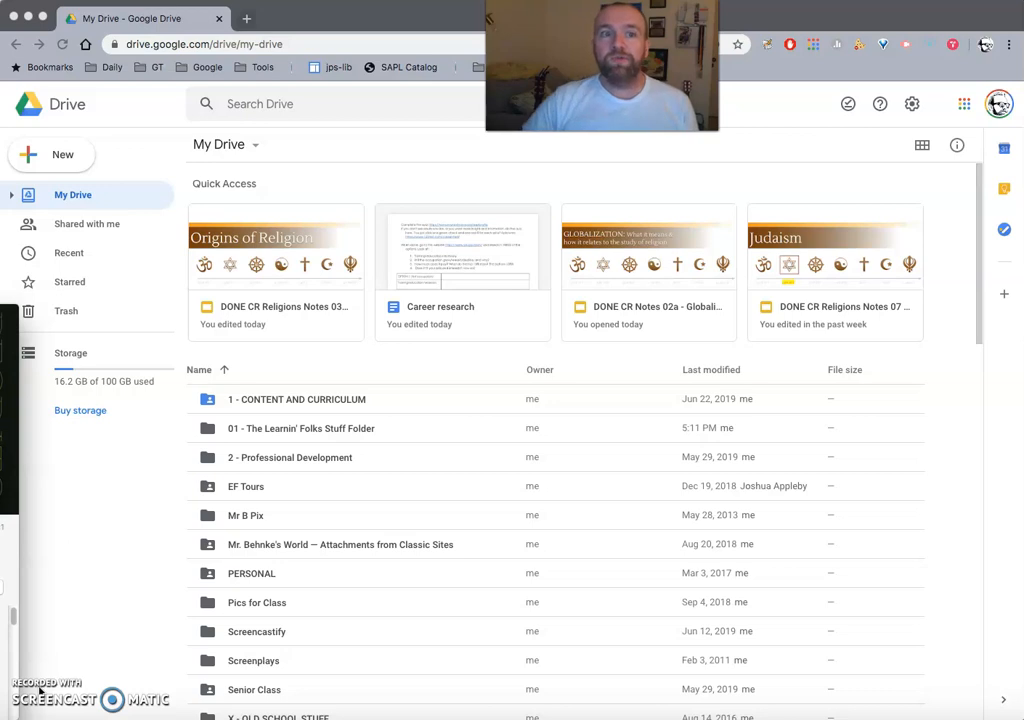
left_click(409, 20)
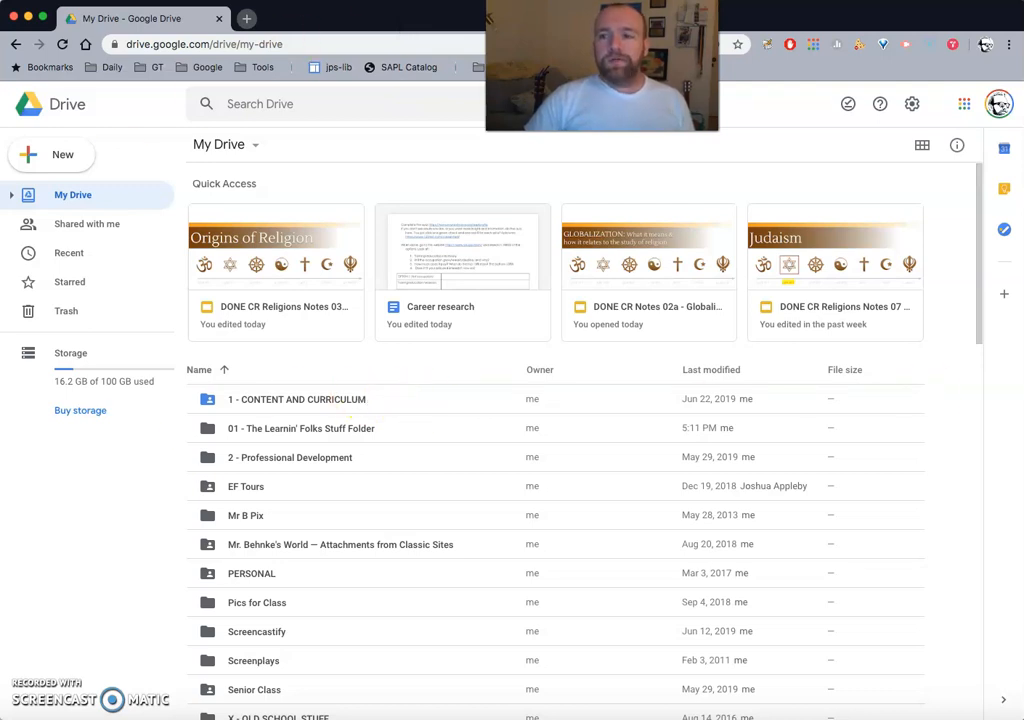
left_click(1021, 414)
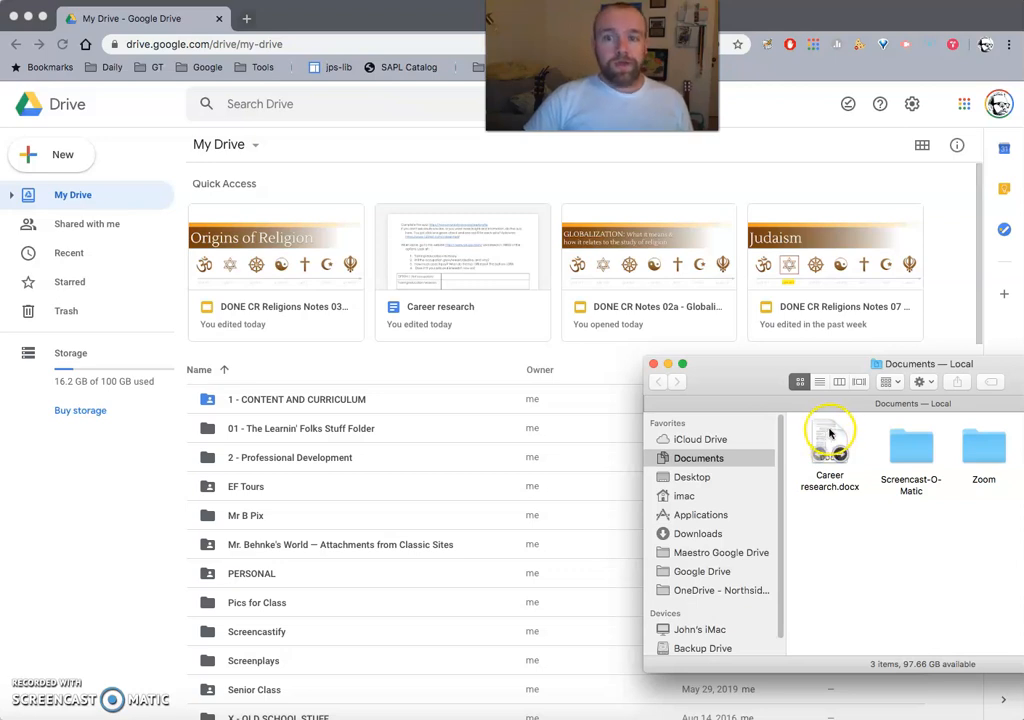
left_click_drag(833, 435, 380, 428)
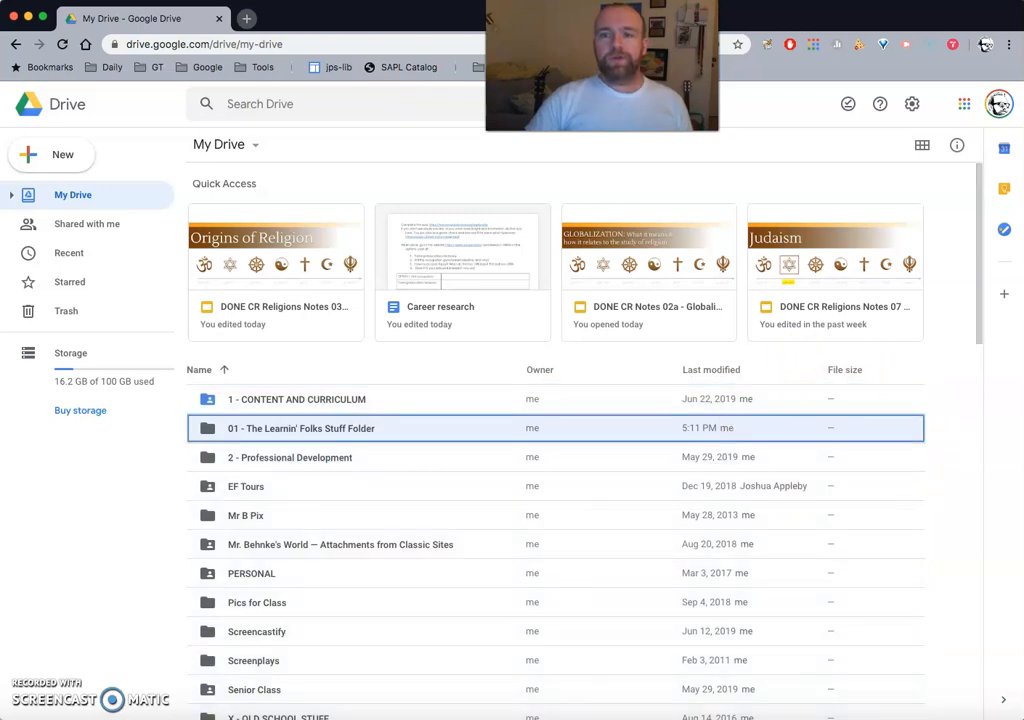
key("super+Tab")
left_click_drag(1020, 470, 397, 435)
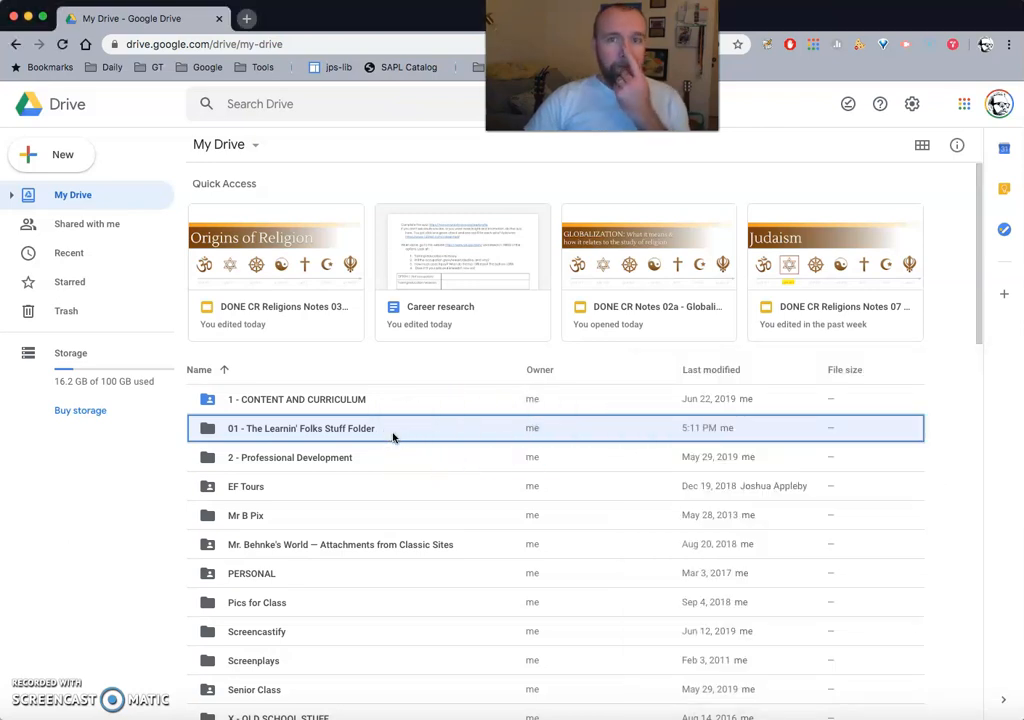
Open the "01 - The Learnin' Folks Stuff Folder" and upload Career research.docx into it from the computer's Documents folder.
left_click(366, 435)
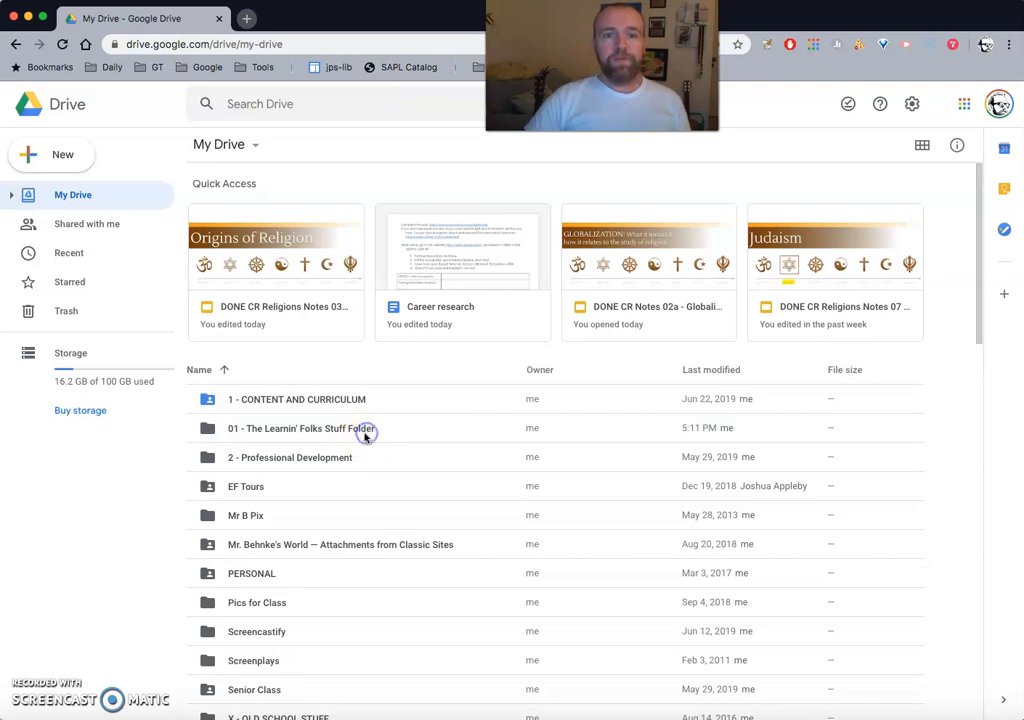
left_click(366, 435)
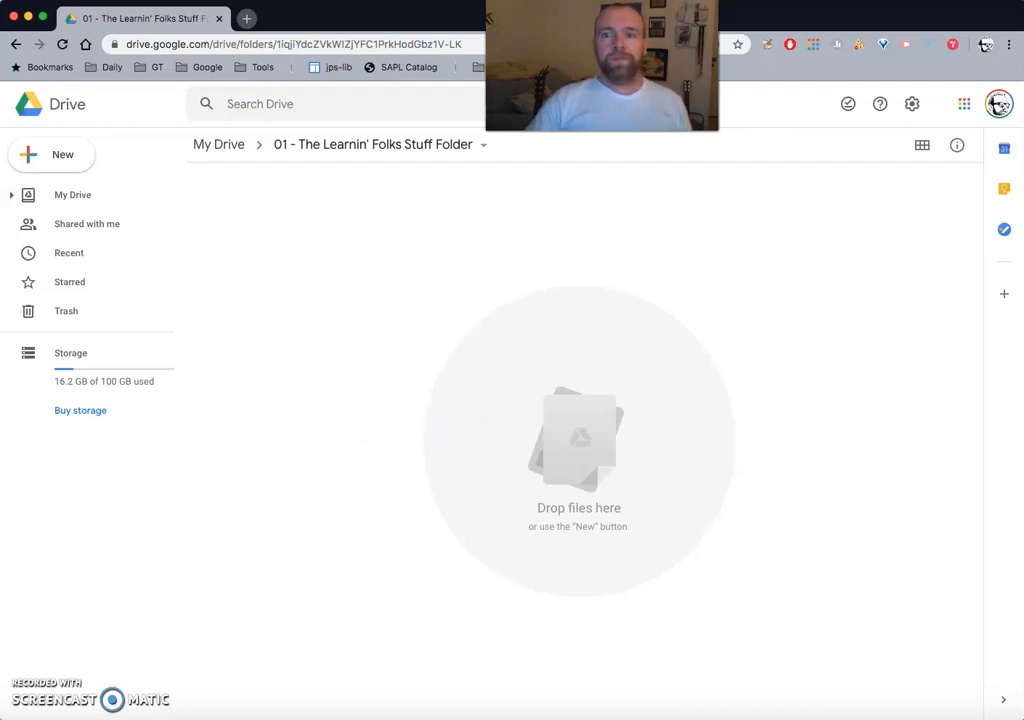
key("super+Tab")
left_click_drag(838, 450, 505, 402)
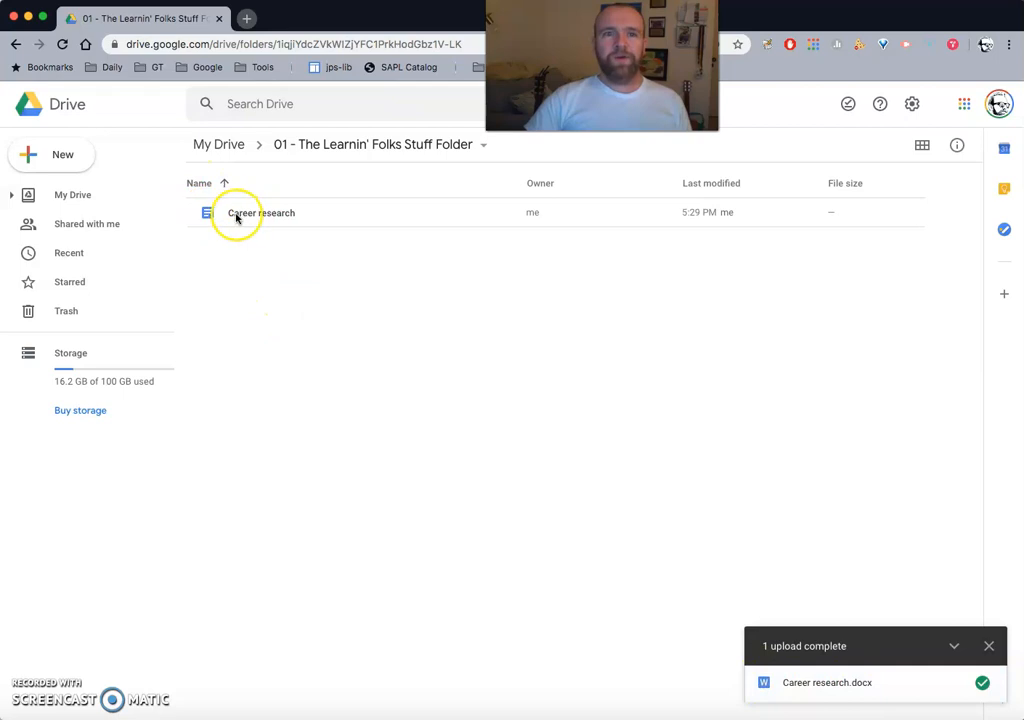
Turn off converting uploaded files to Google Docs editor format, and upload Career research.docx to the folder again.
left_click(914, 106)
left_click(745, 143)
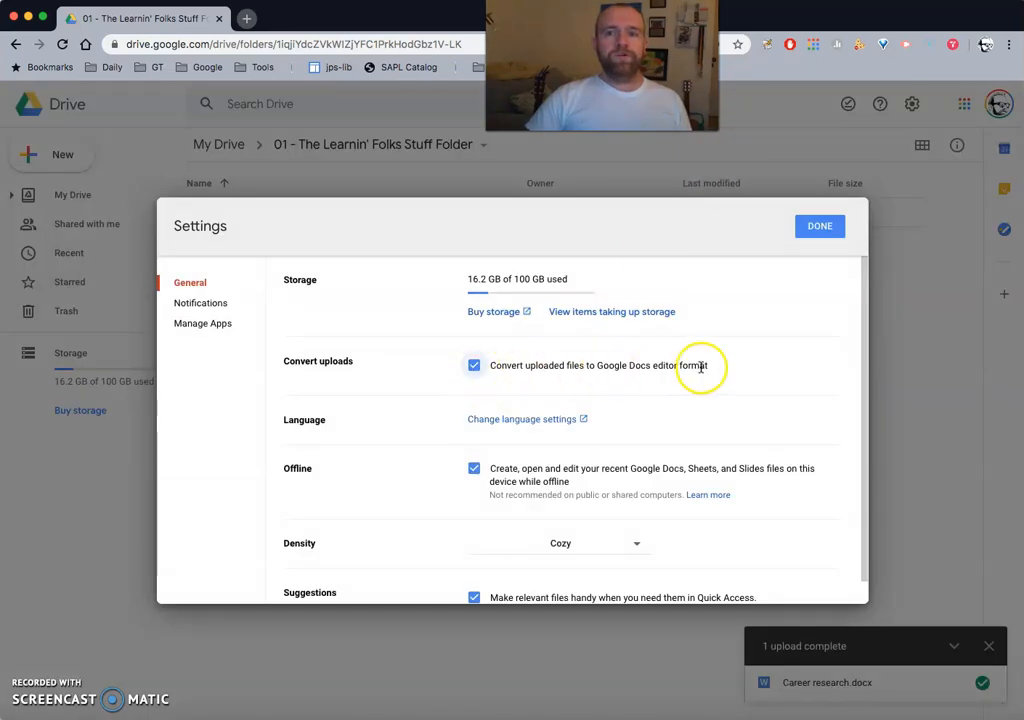
left_click_drag(281, 361, 358, 366)
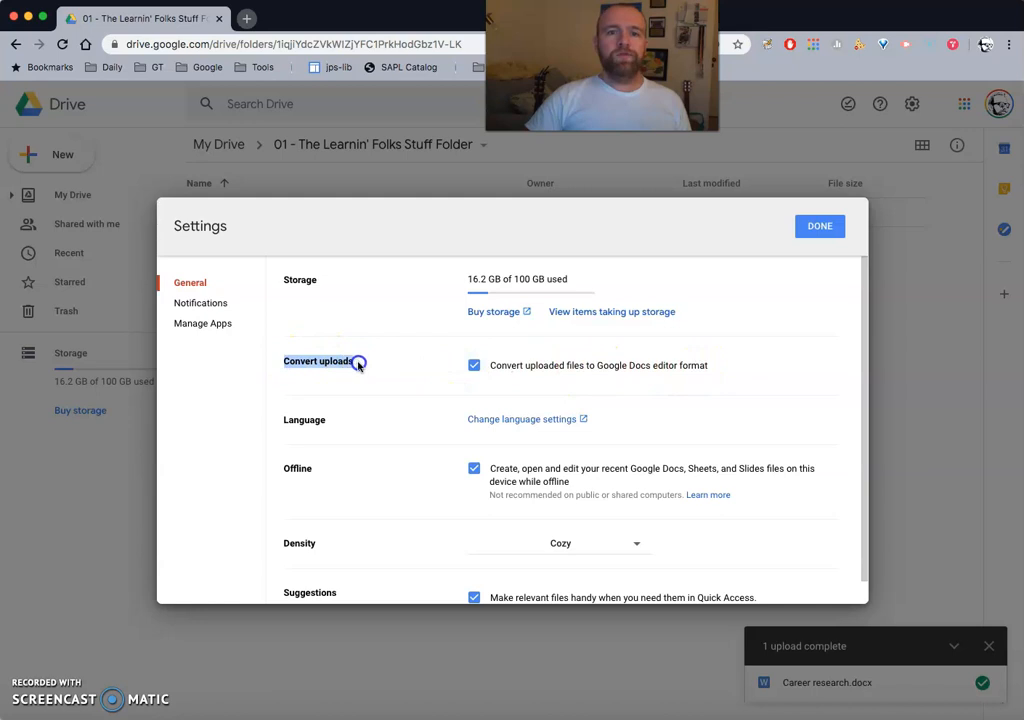
left_click(474, 365)
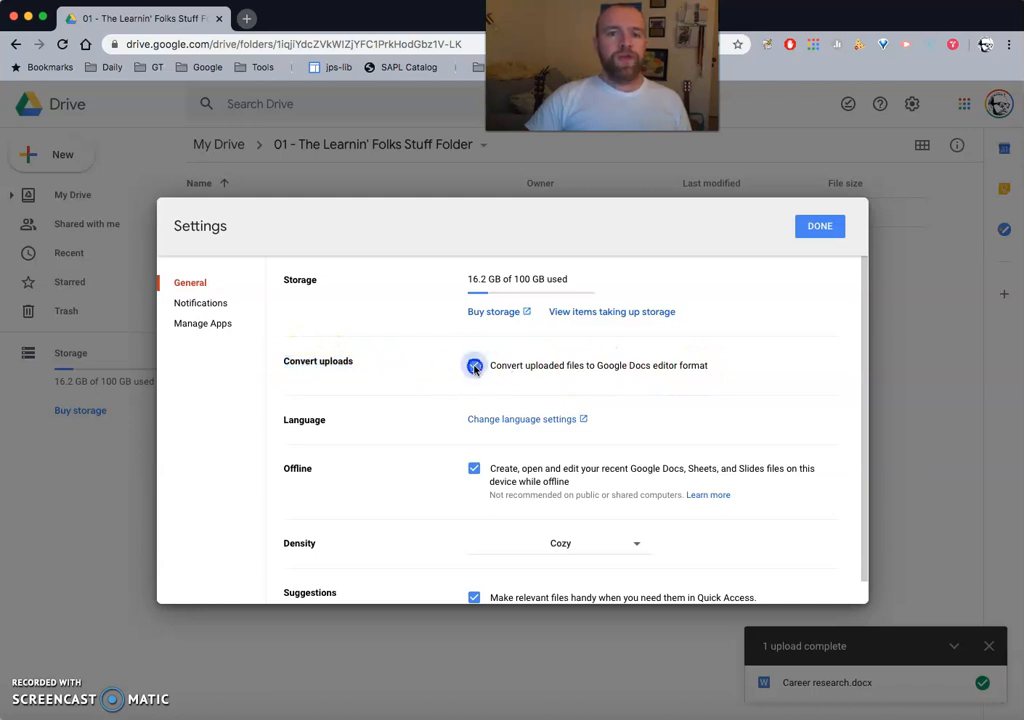
left_click(816, 226)
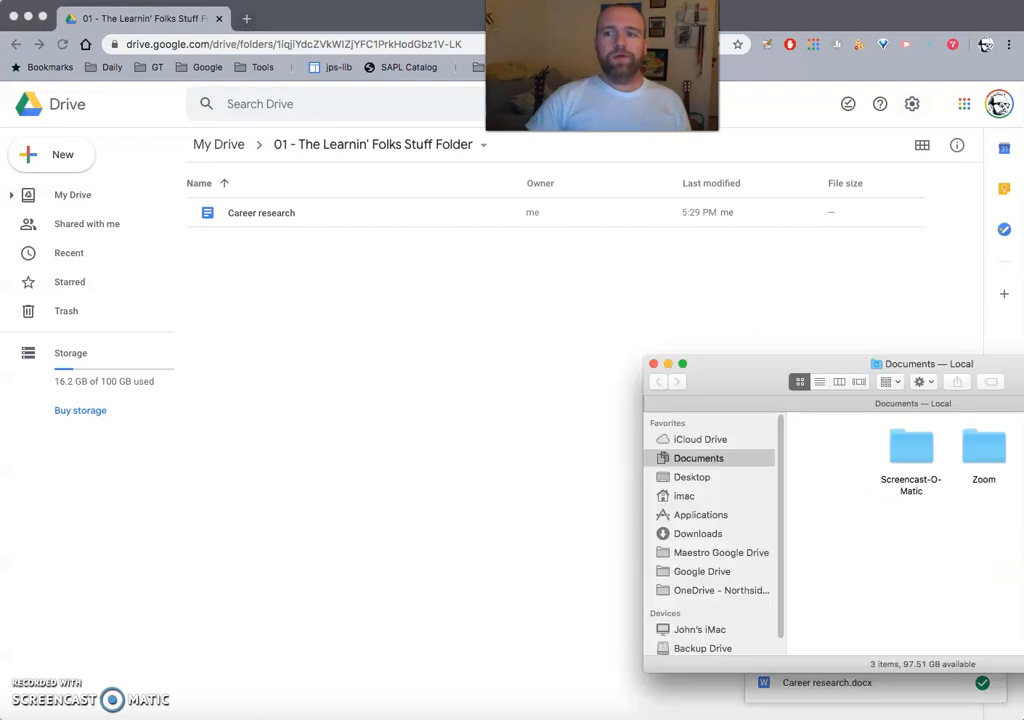
left_click_drag(1018, 455, 507, 363)
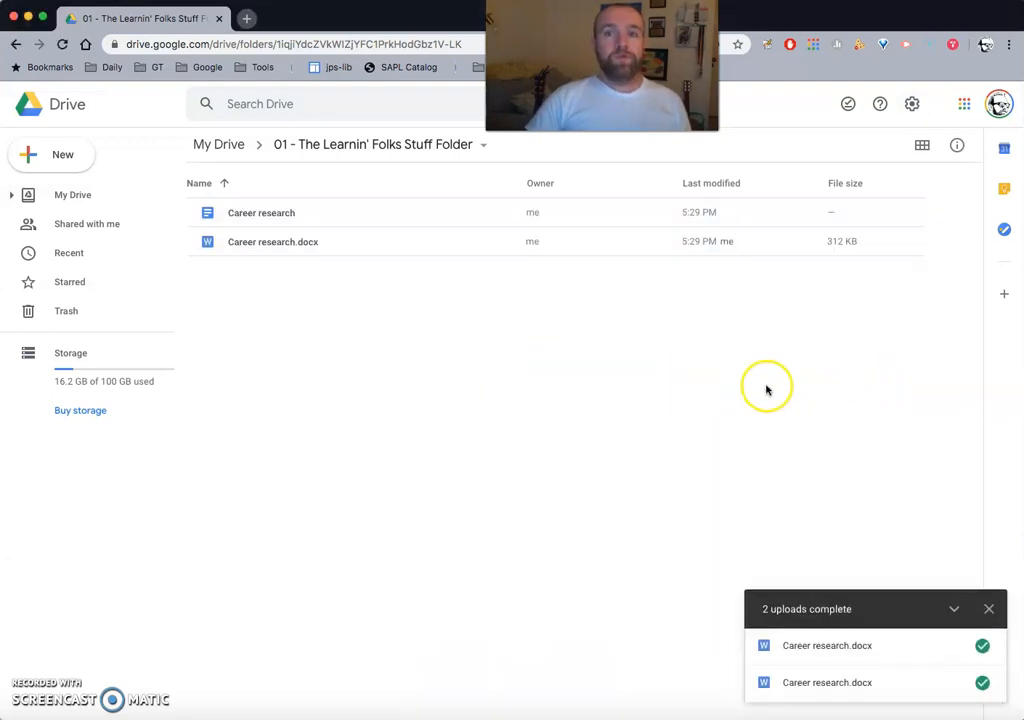
Preview the uploaded Career research.docx and open it for editing with Google Docs.
left_click(212, 246)
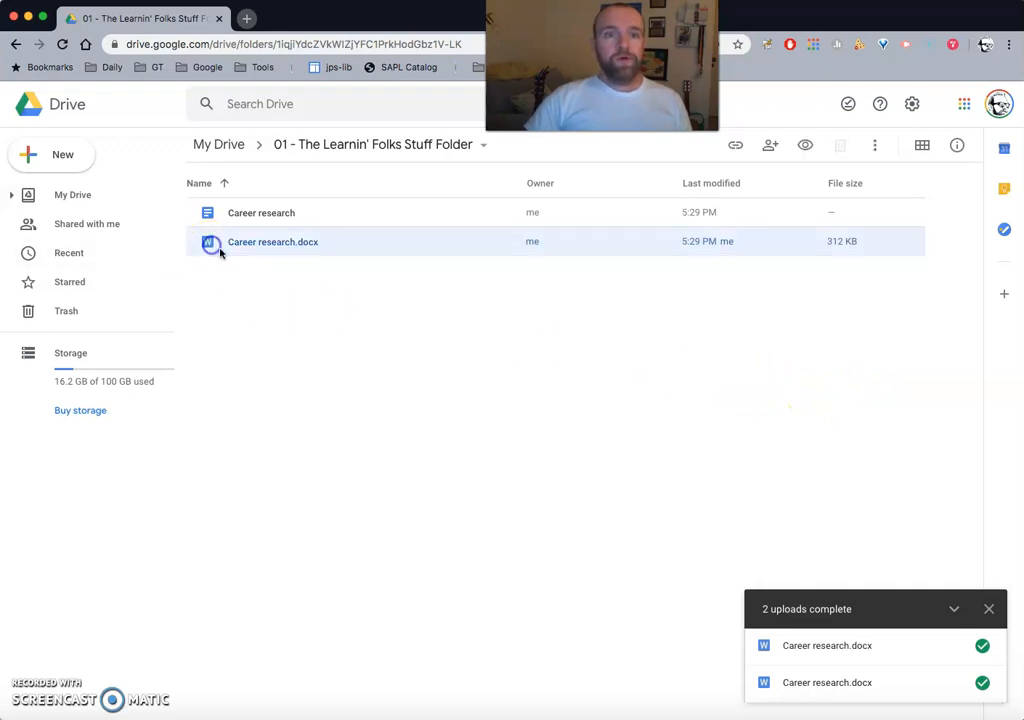
double_click(343, 250)
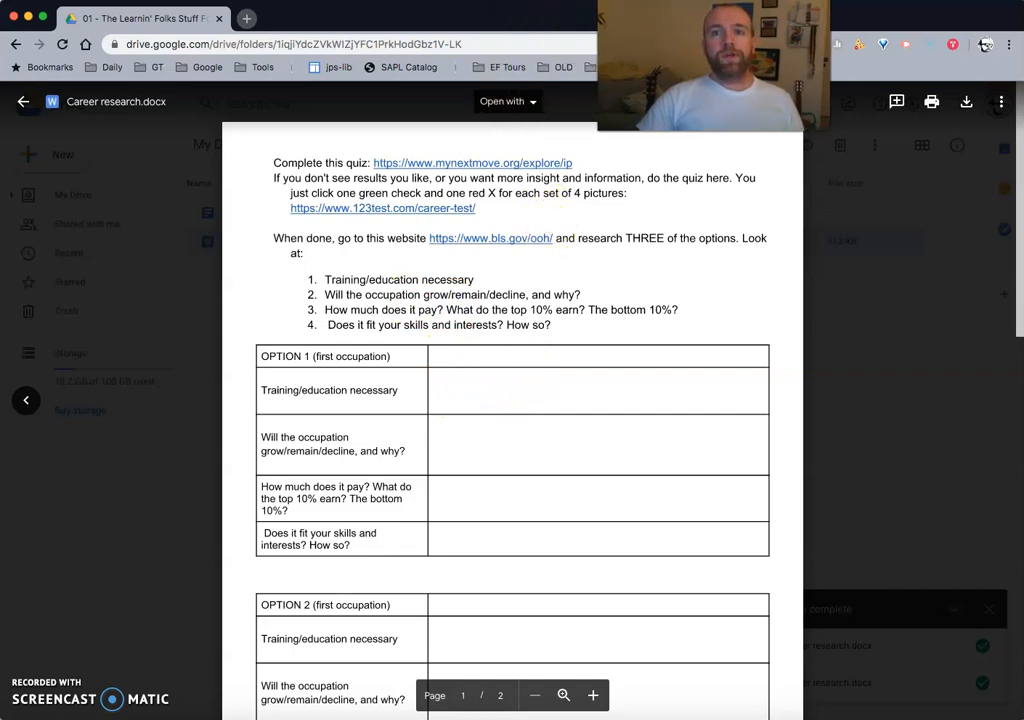
left_click(529, 101)
left_click(536, 151)
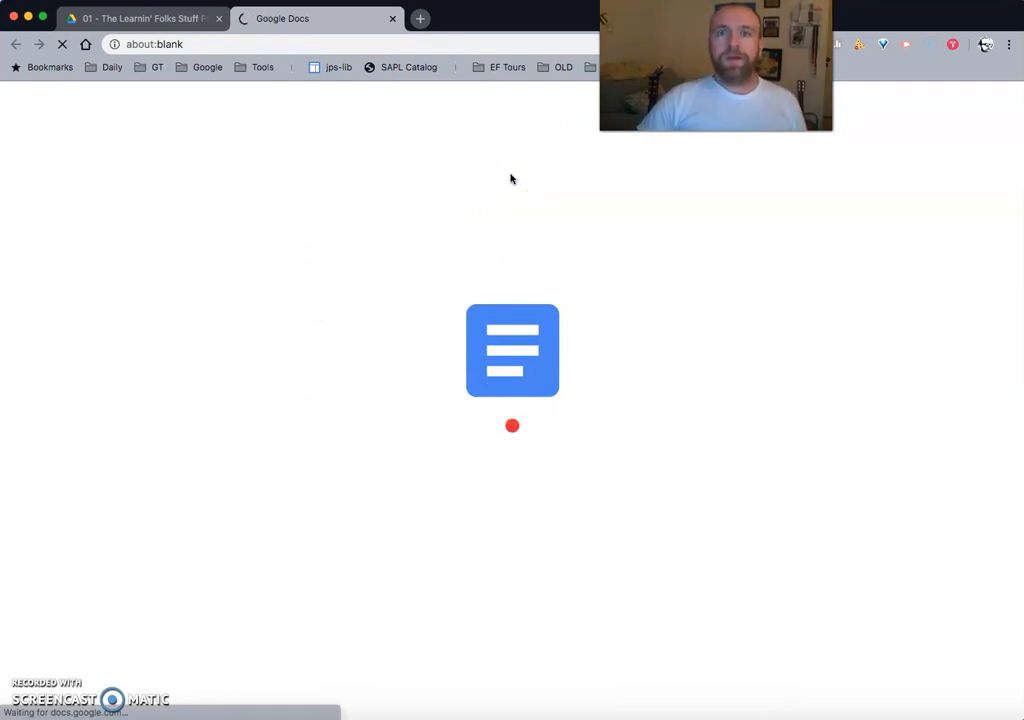
left_click(153, 18)
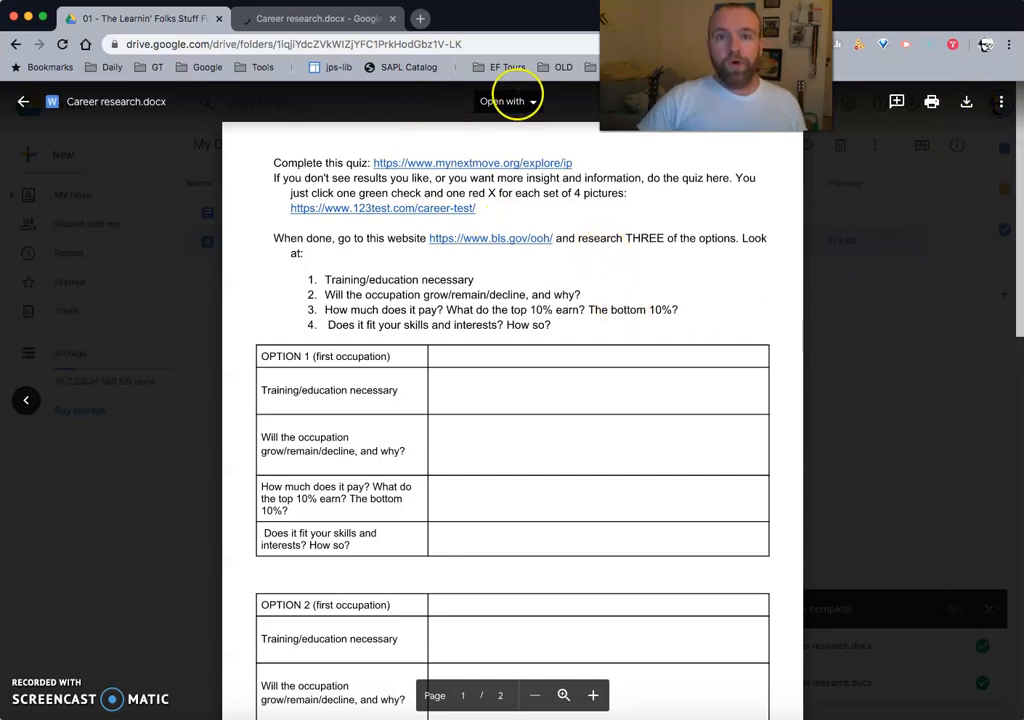
left_click(507, 101)
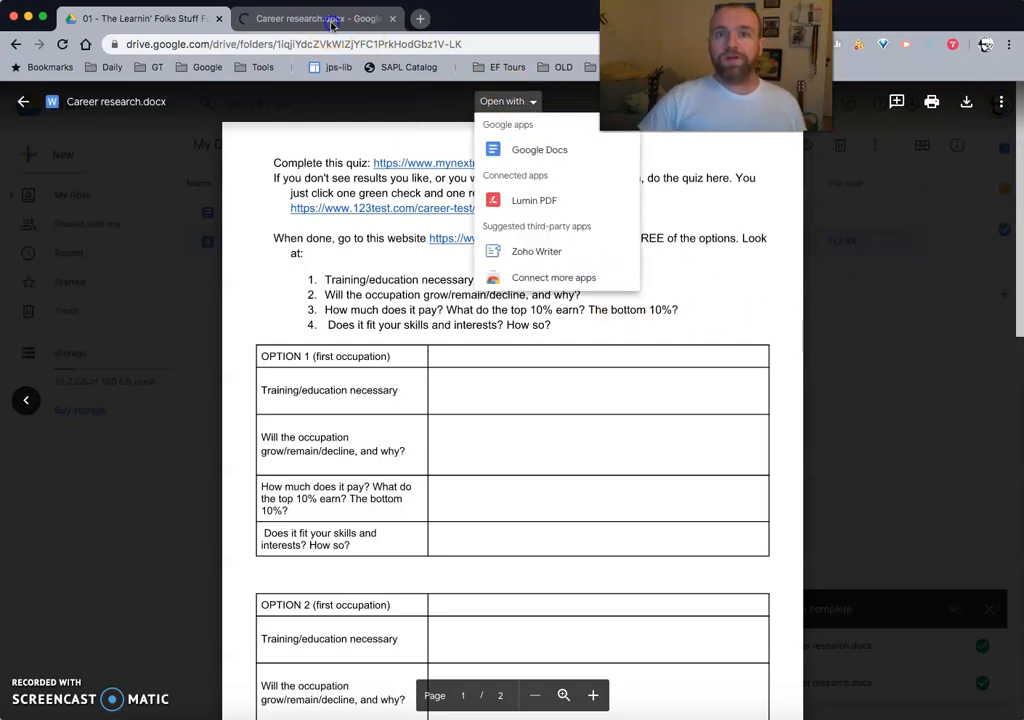
left_click(331, 18)
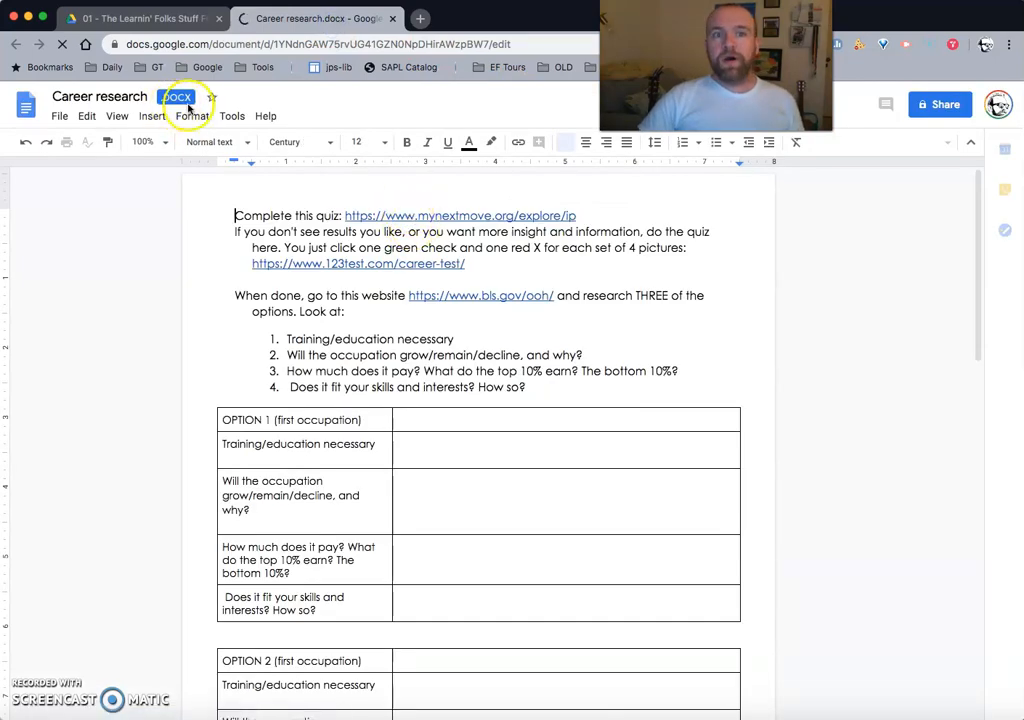
Return to the Drive folder, close the file preview, and remove the converted Google Docs file "Career research".
left_click(138, 18)
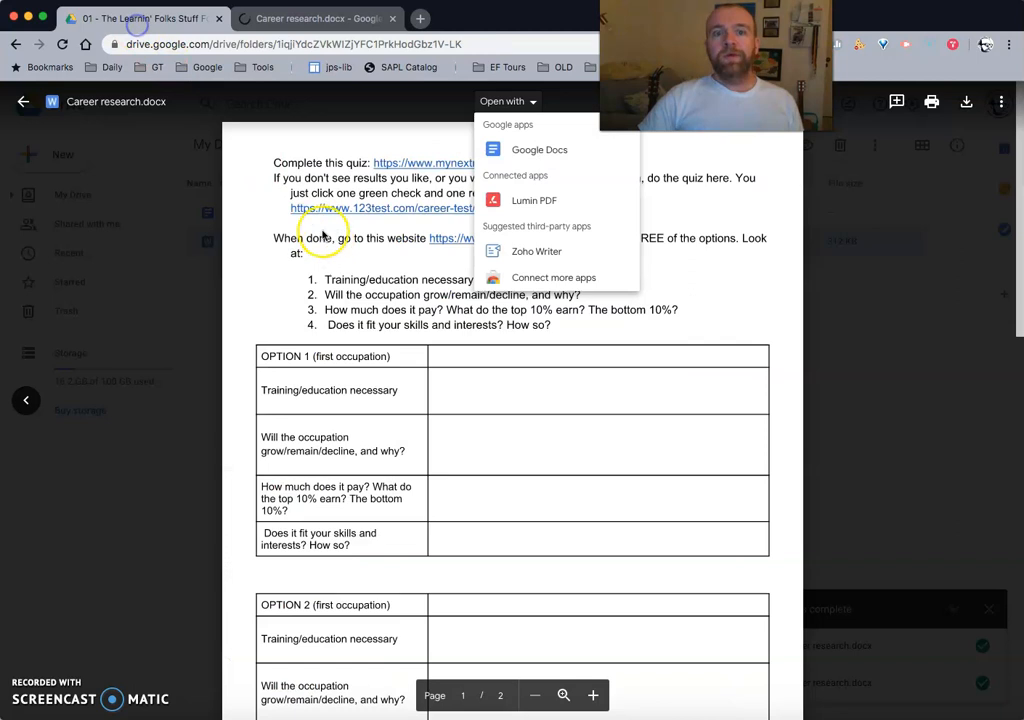
left_click(186, 314)
left_click(184, 313)
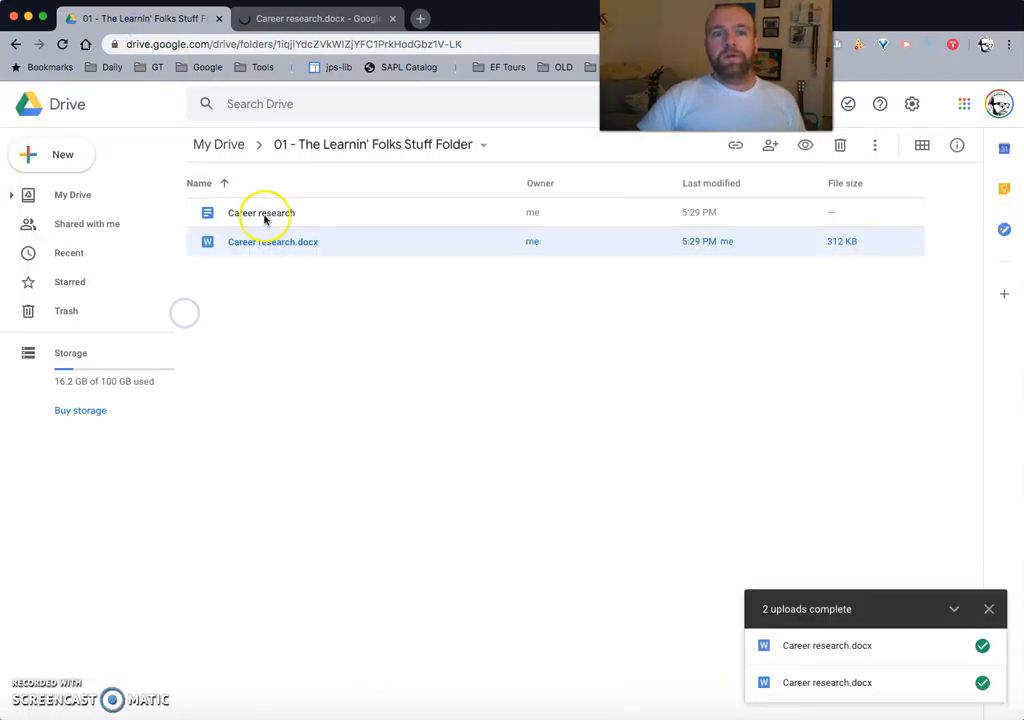
left_click(265, 216)
key("Delete")
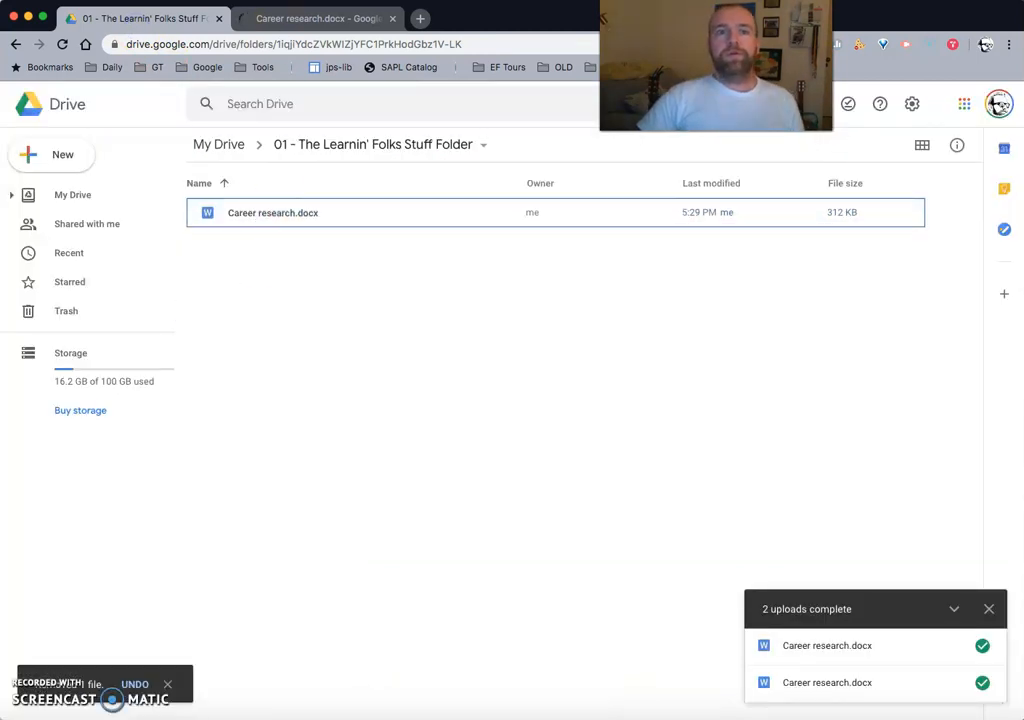
Save the open Career research.docx as a Google Docs file.
left_click(287, 20)
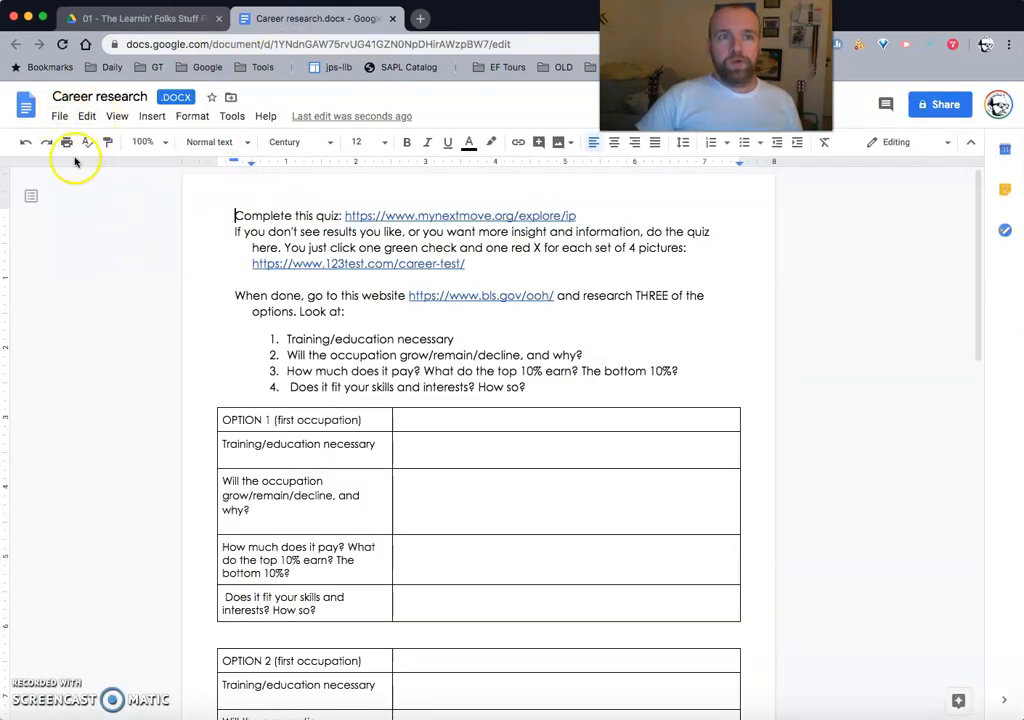
left_click(60, 117)
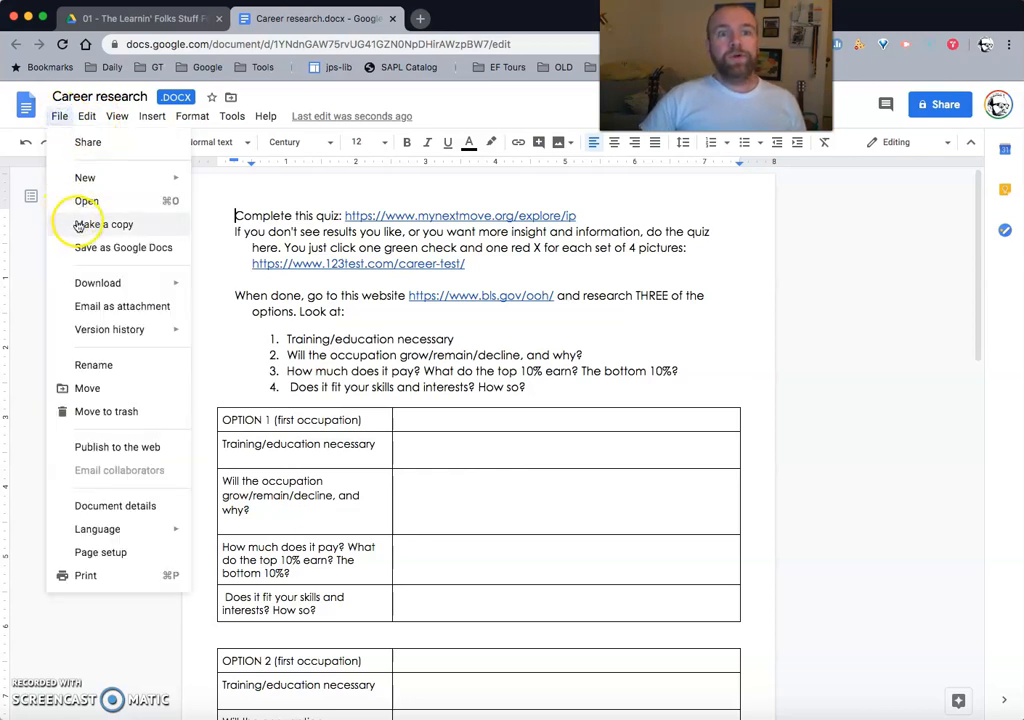
left_click(99, 249)
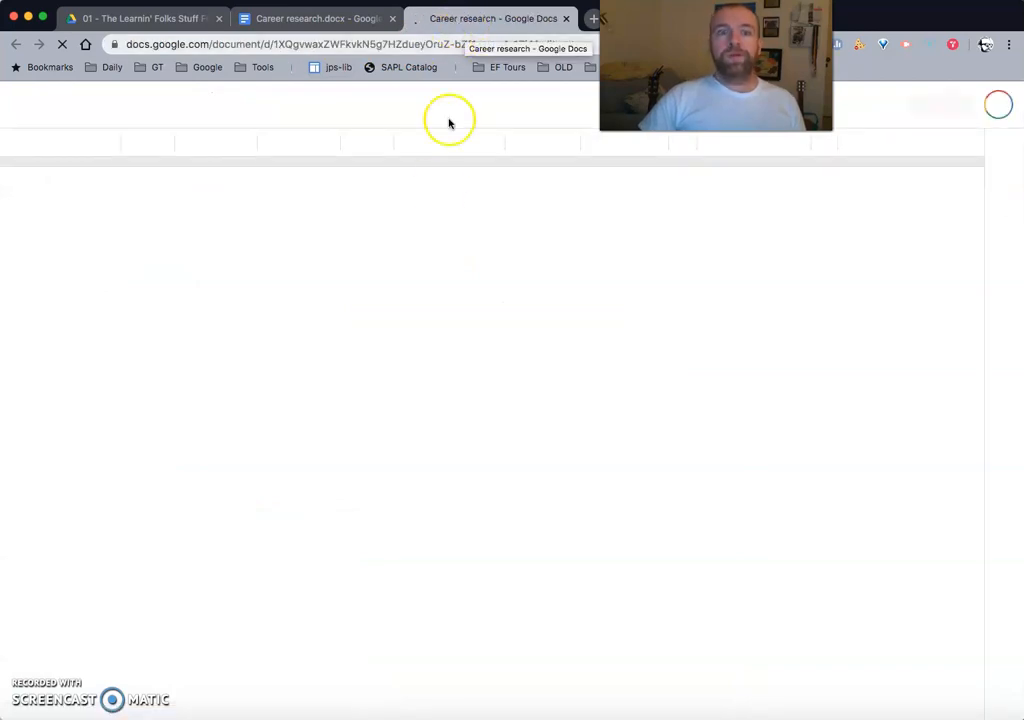
Go back to the Drive folder and compare the Google Docs version of Career research with the Word original.
left_click(310, 18)
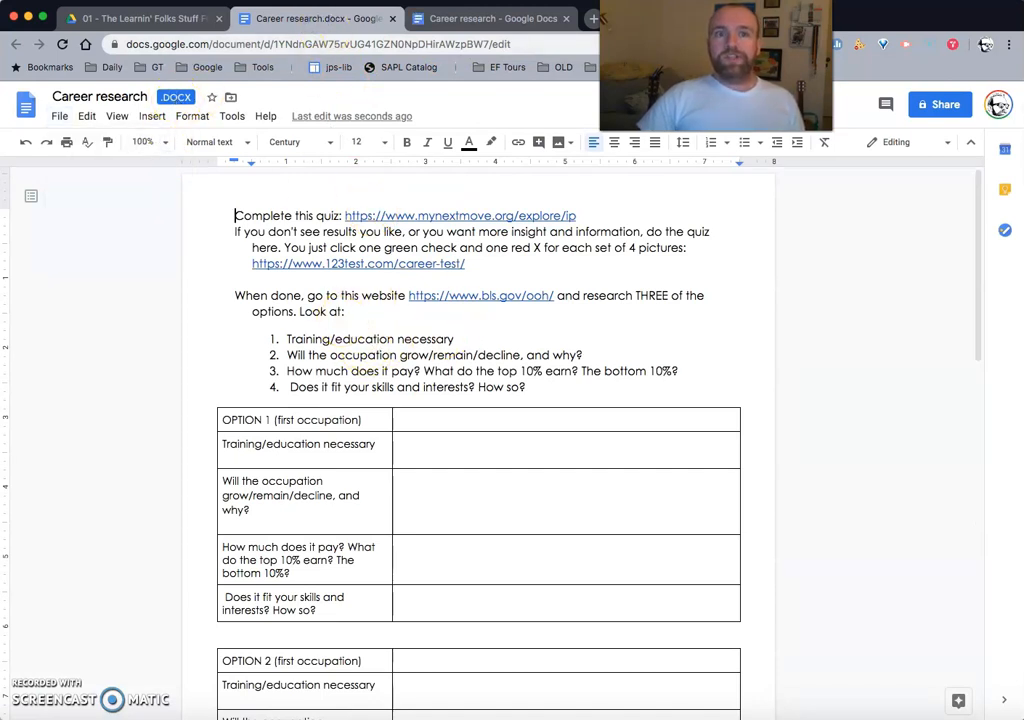
left_click(145, 22)
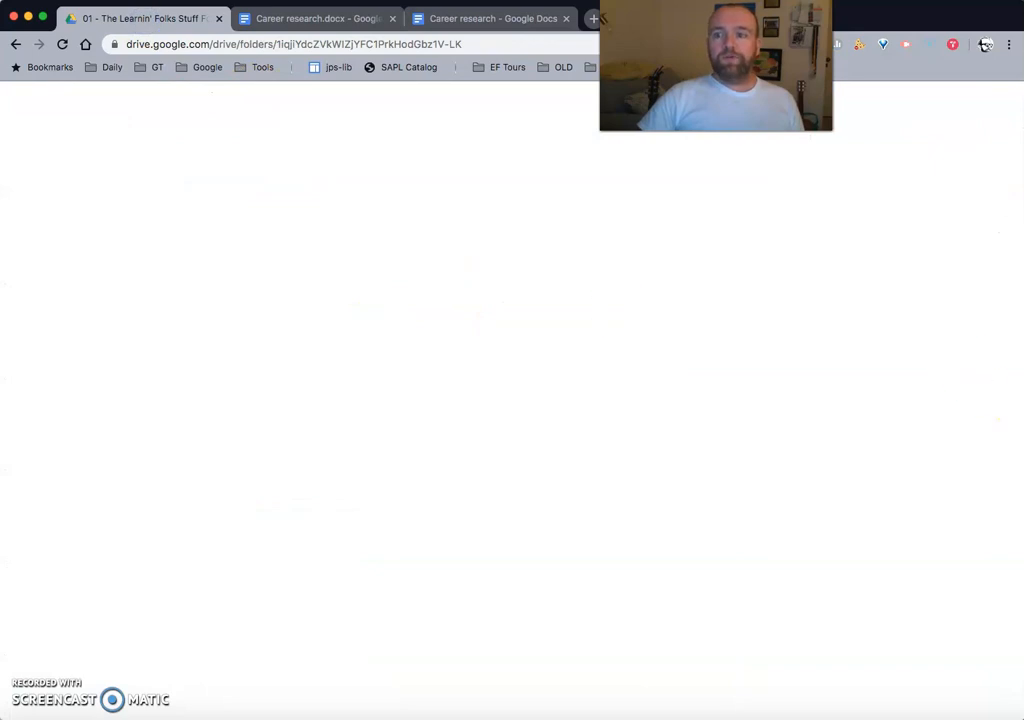
left_click_drag(714, 392, 666, 395)
left_click_drag(700, 500, 455, 487)
left_click_drag(310, 394, 684, 366)
left_click(519, 359)
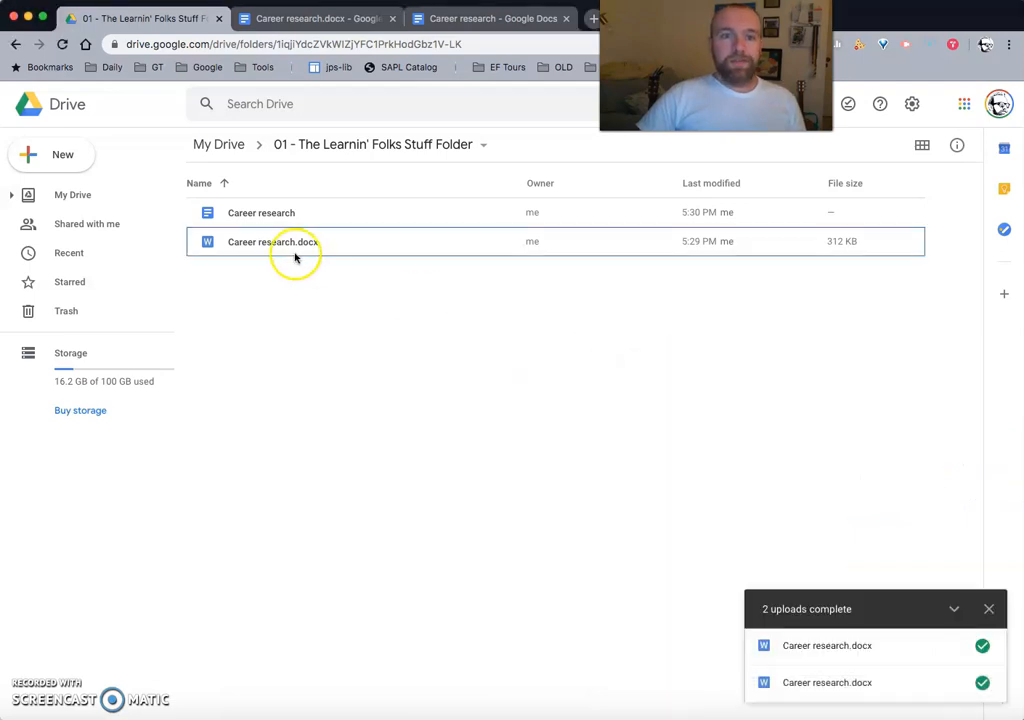
left_click(254, 213)
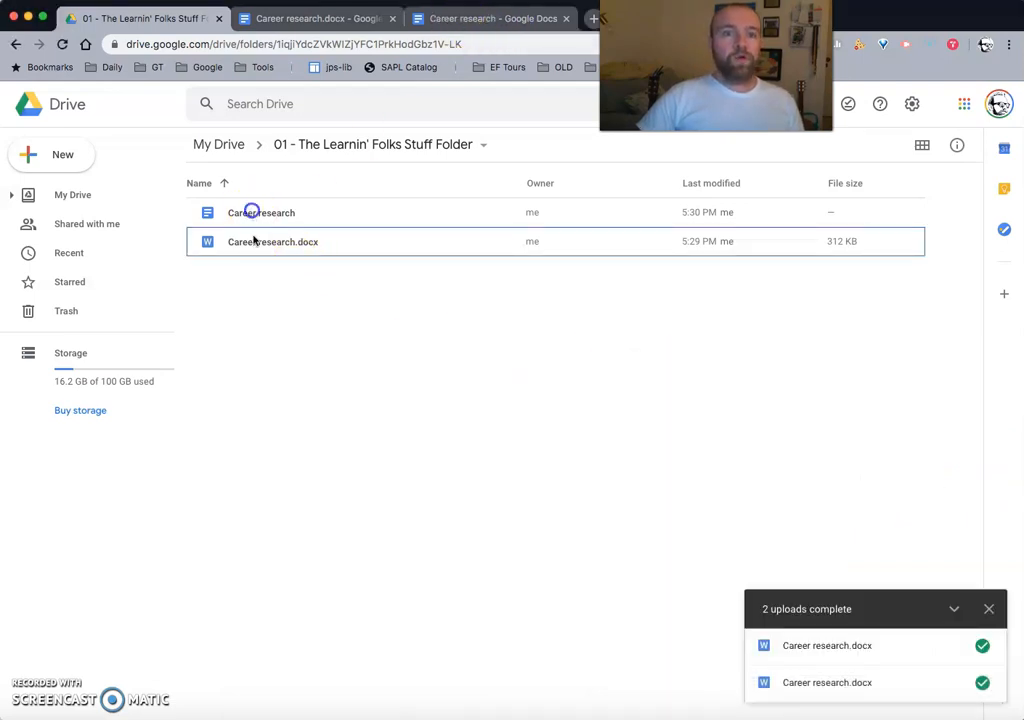
left_click(256, 240)
left_click(256, 214)
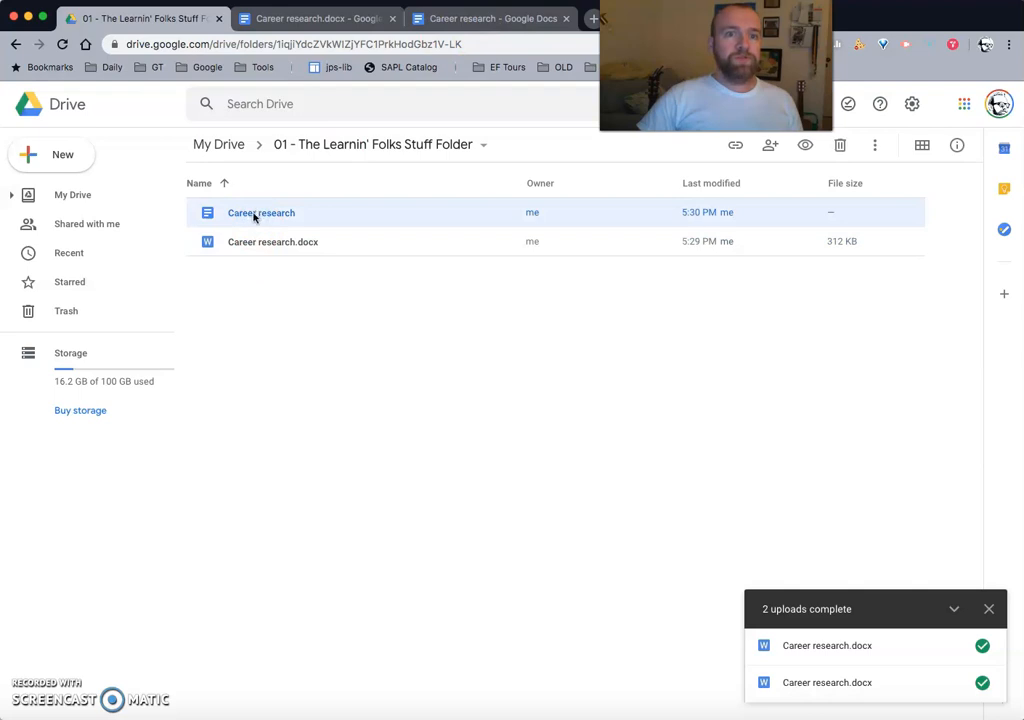
left_click(254, 242)
double_click(241, 243)
left_click(190, 244)
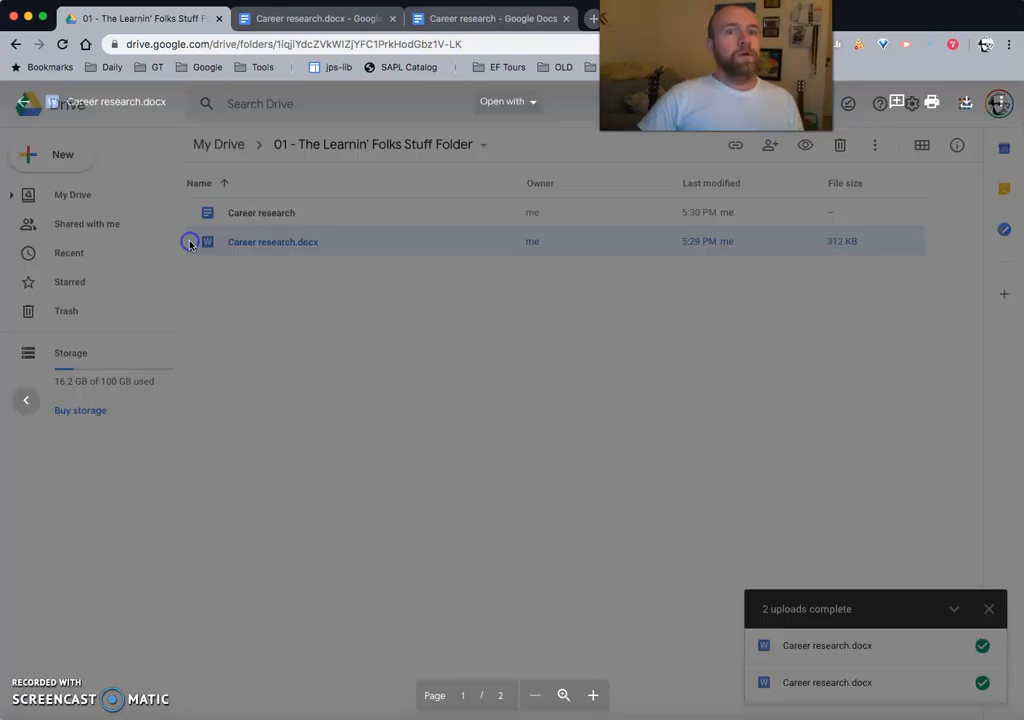
Color the first line, "Complete this quiz" with its link, red in the open Career research.docx.
left_click(477, 16)
left_click(307, 19)
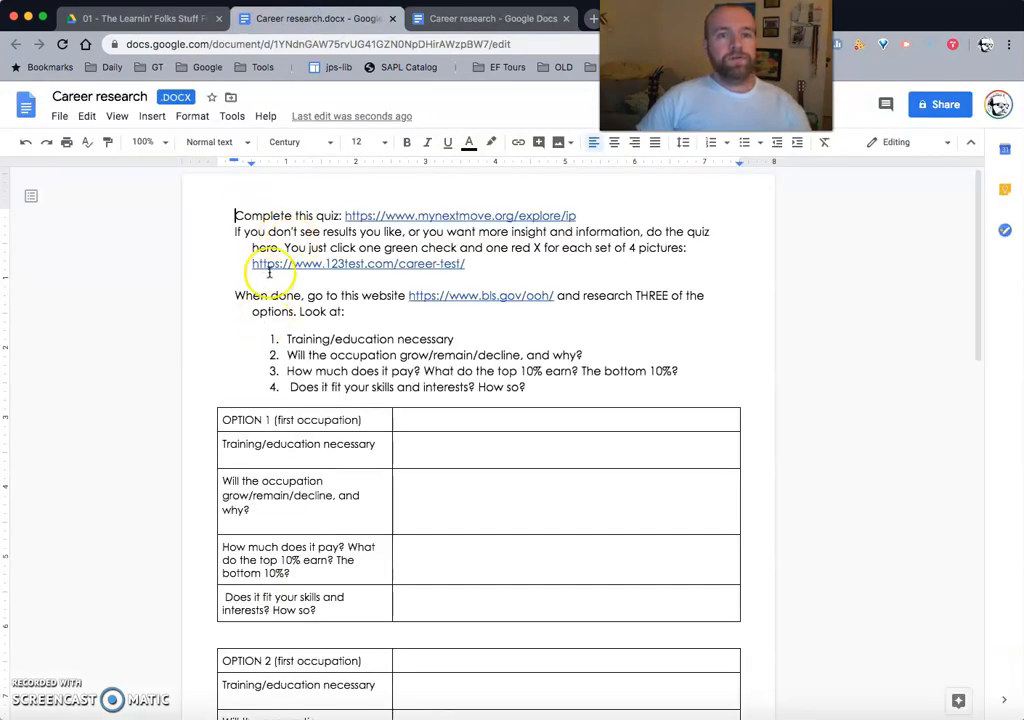
triple_click(253, 215)
left_click(469, 145)
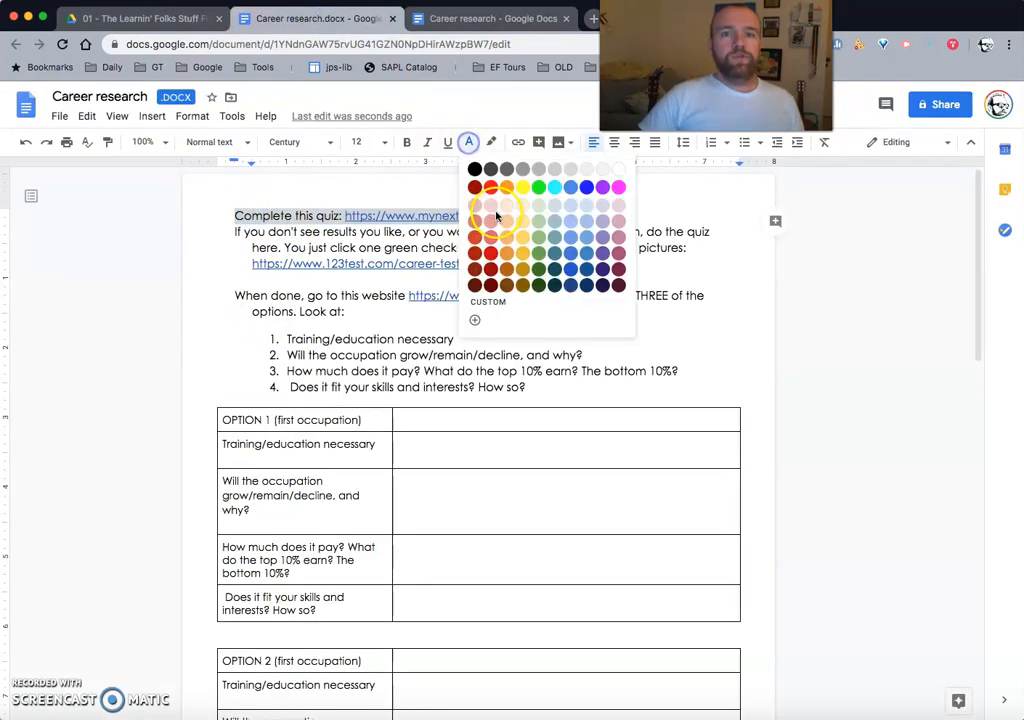
left_click(491, 189)
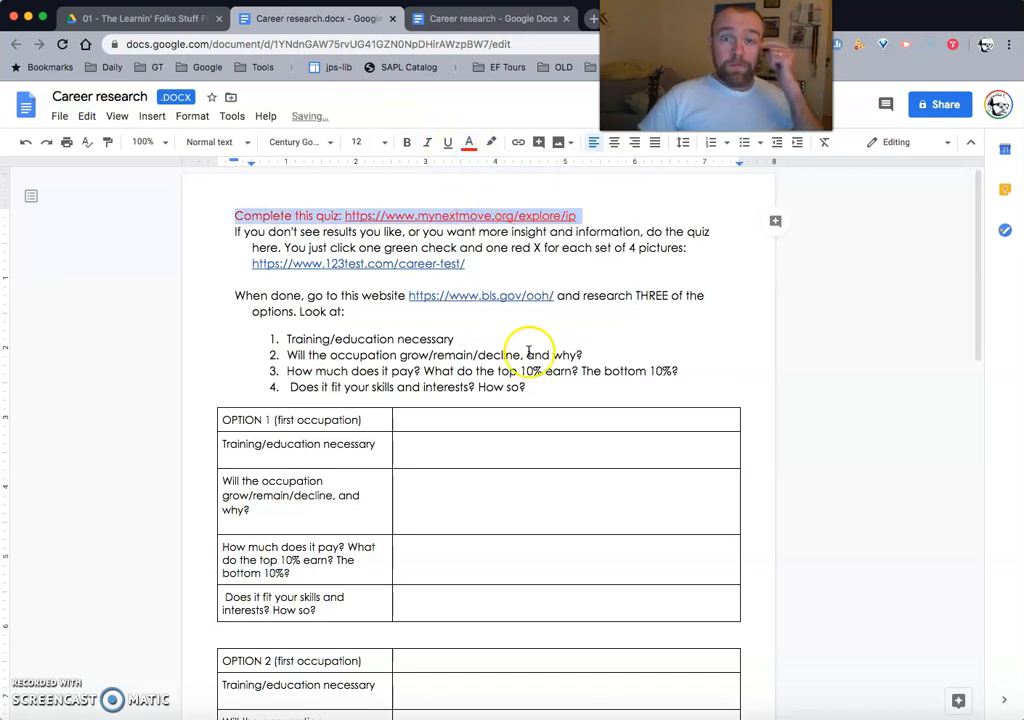
Return to the Drive folder and reload it to check the edited Word file's entry.
left_click(163, 19)
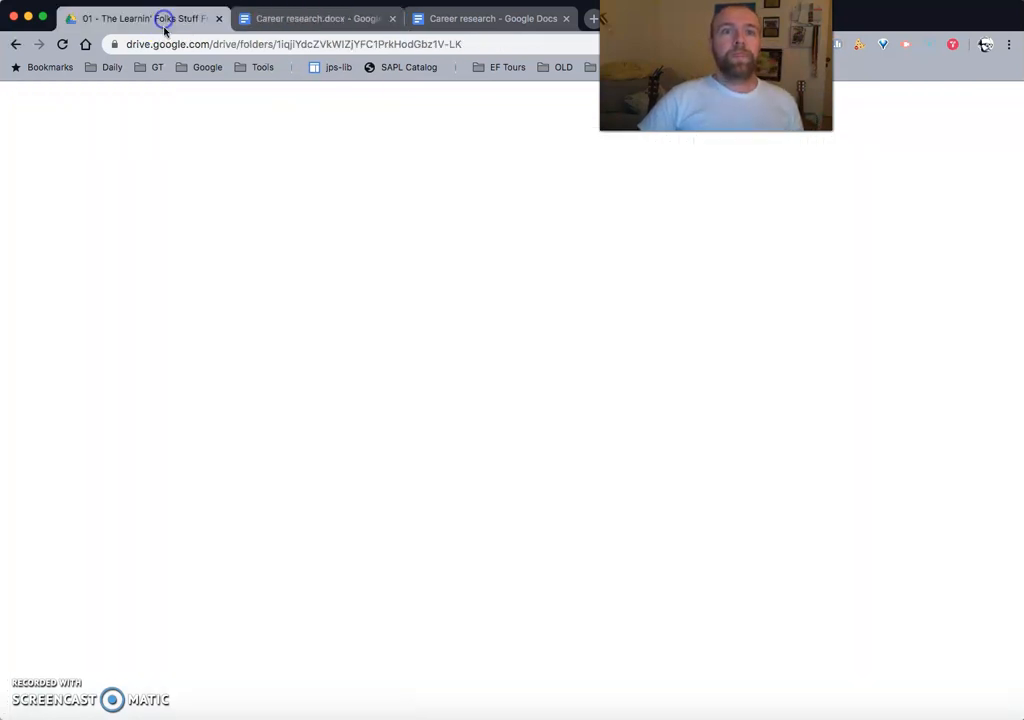
left_click(61, 45)
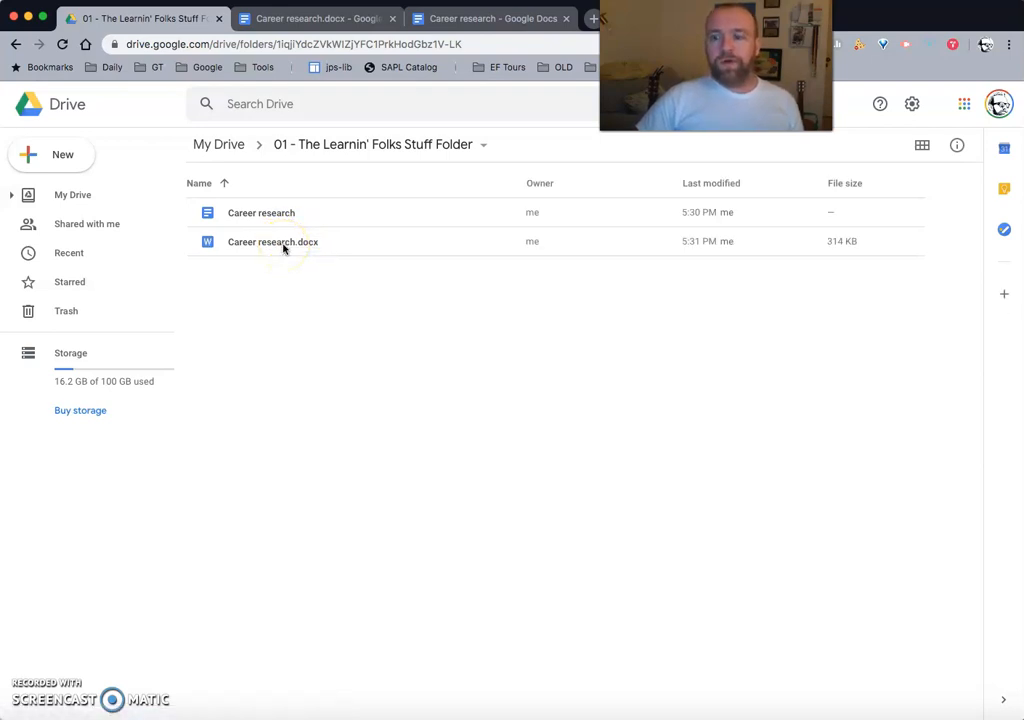
Preview Career research.docx from the Drive folder, and color its first line, "Complete this quiz" with its link, black in the open editor.
double_click(275, 243)
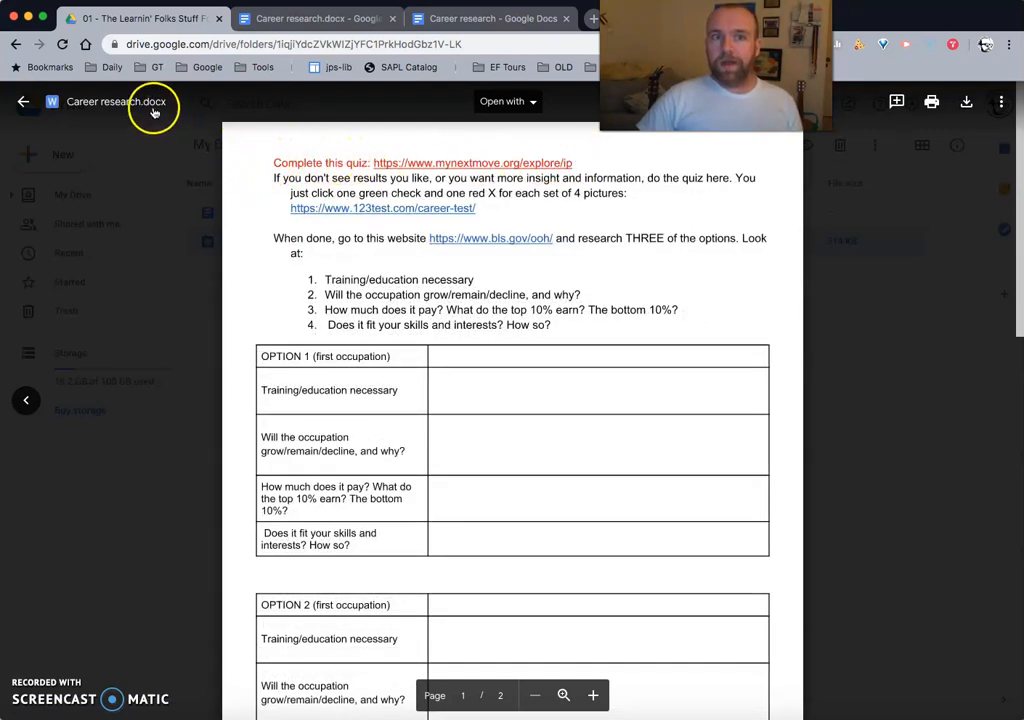
key("Escape")
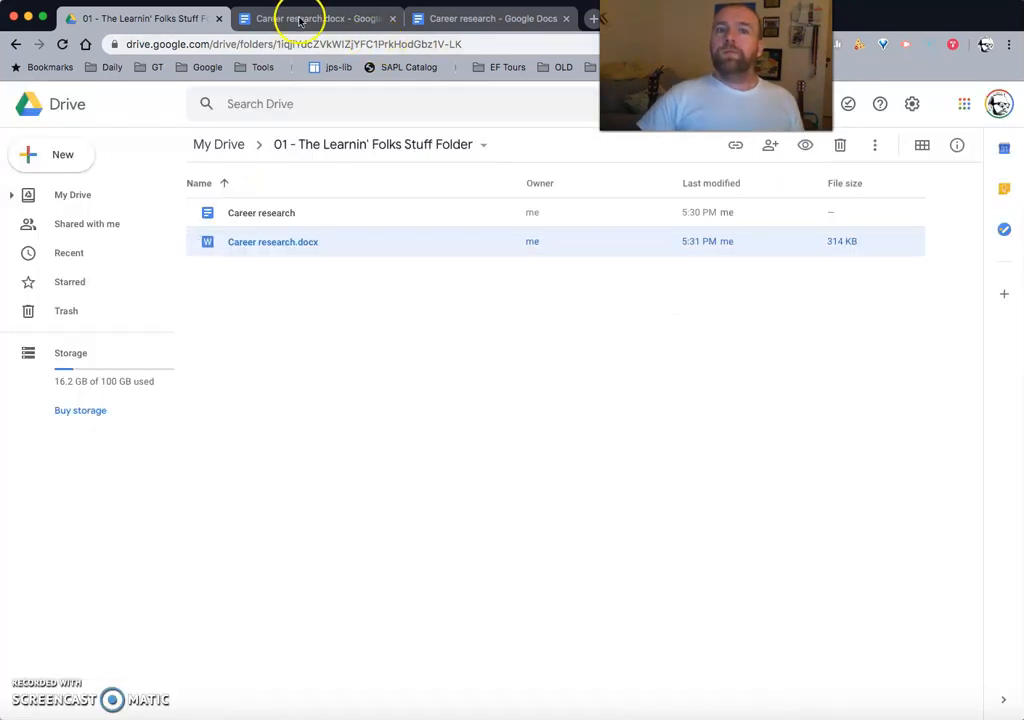
left_click(300, 20)
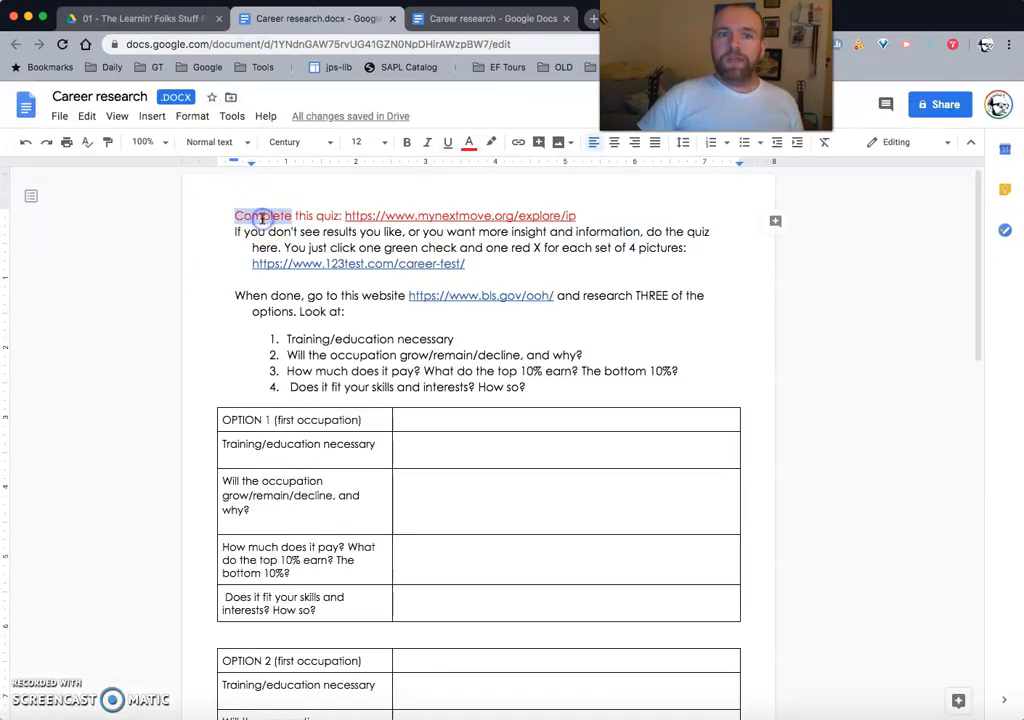
triple_click(262, 216)
left_click(469, 142)
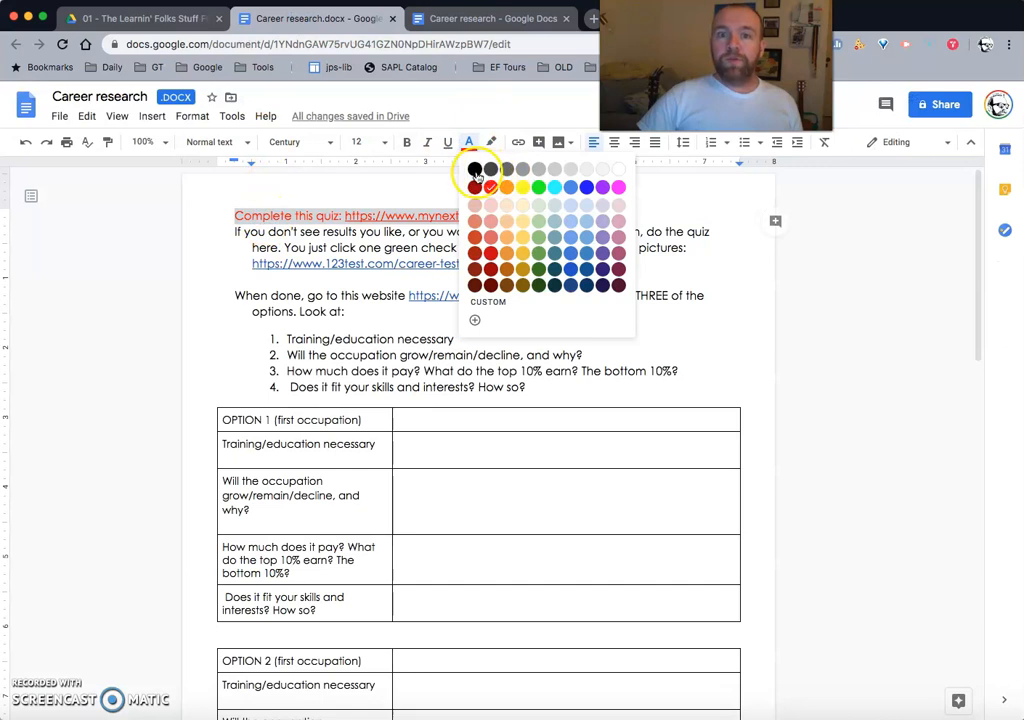
left_click(474, 170)
Insert a line reading "TURN IN TO" plus the teacher's name above the "Complete this quiz" line.
left_click(230, 217)
type("TUR")
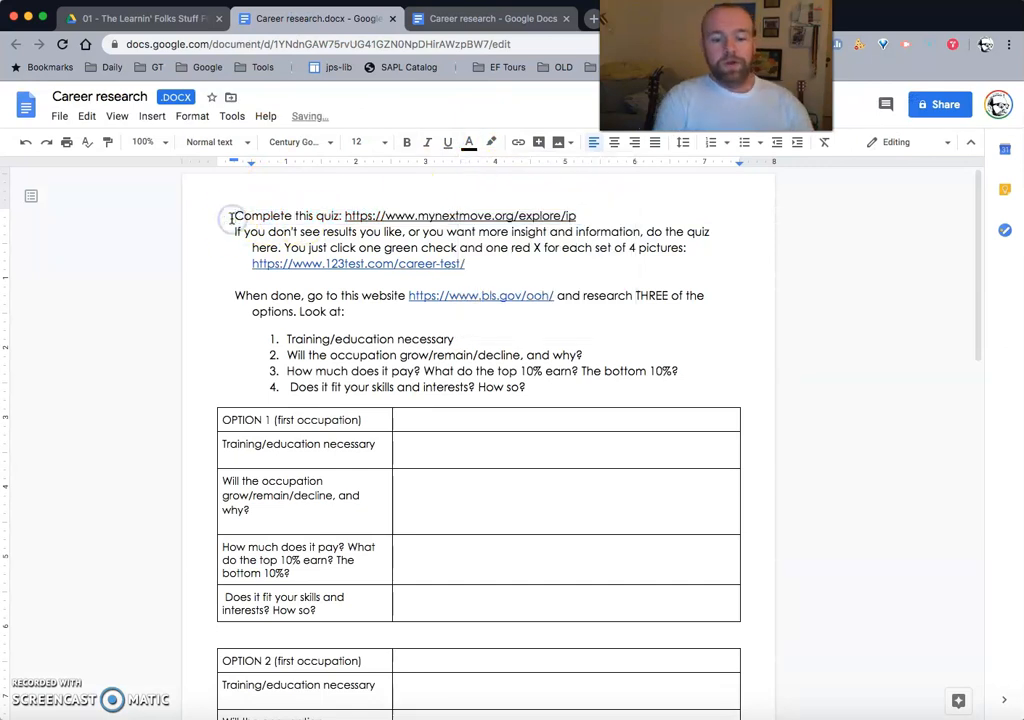
type("N IN TO MR> ")
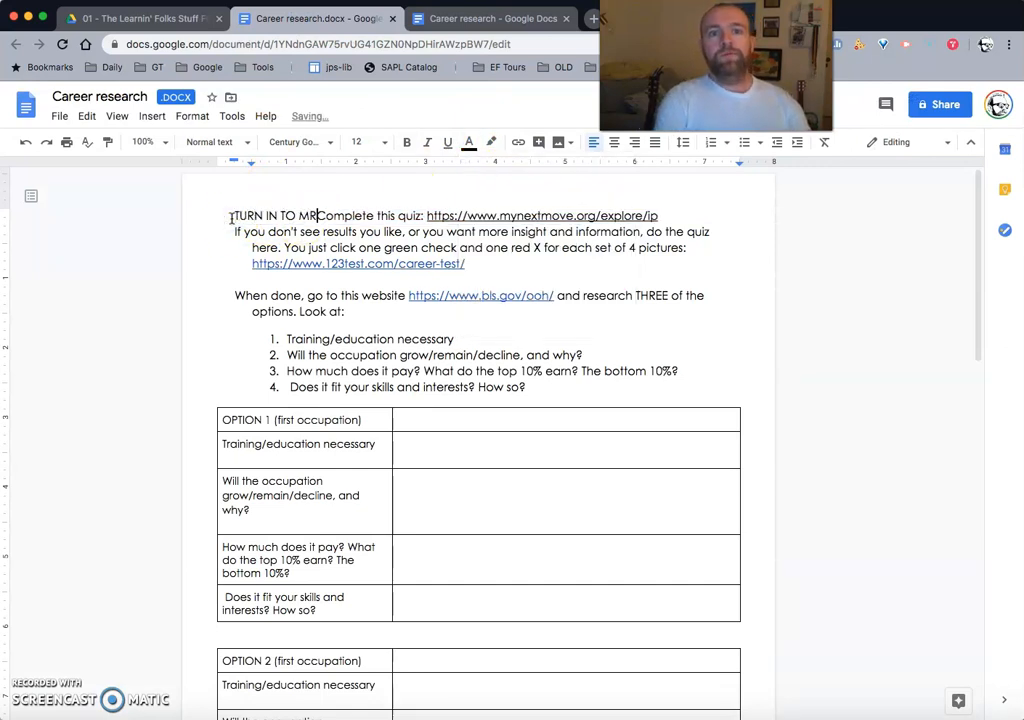
type("BEHNKE")
key("Return")
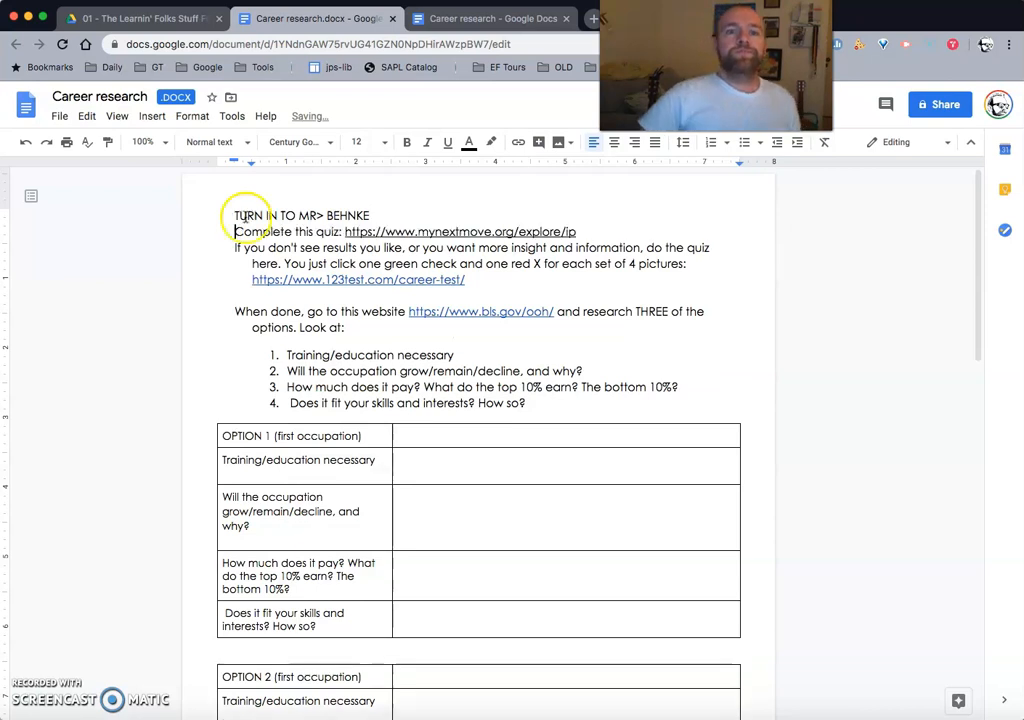
type(".")
left_click(373, 218)
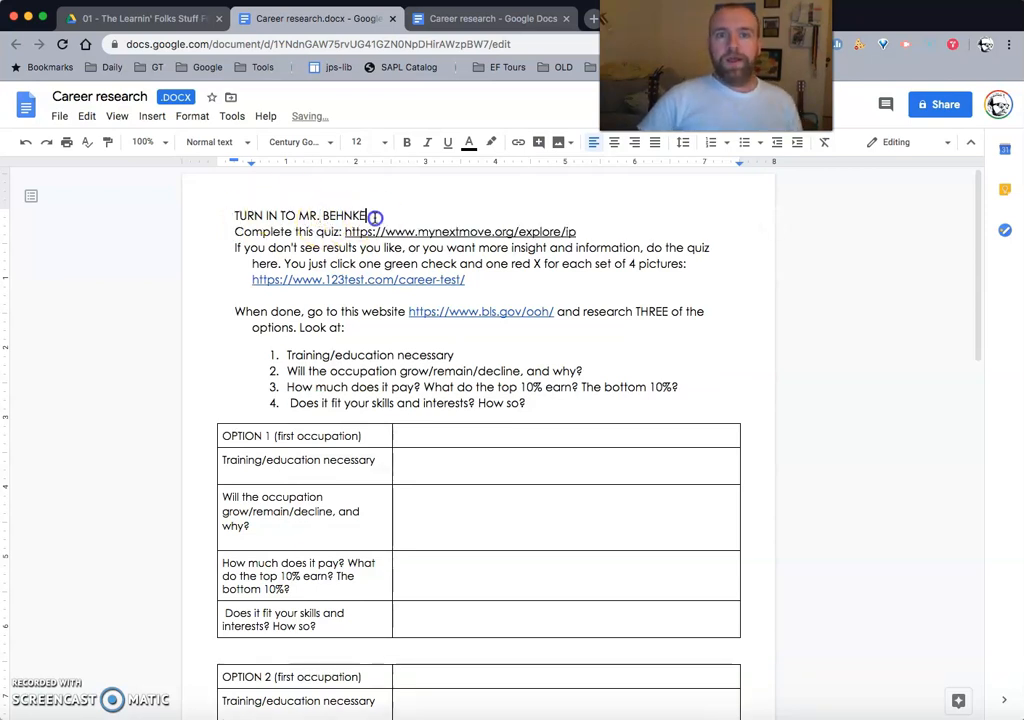
Return to the Drive folder, reload it and preview Career research.docx to check for the latest edits.
left_click(117, 20)
double_click(293, 245)
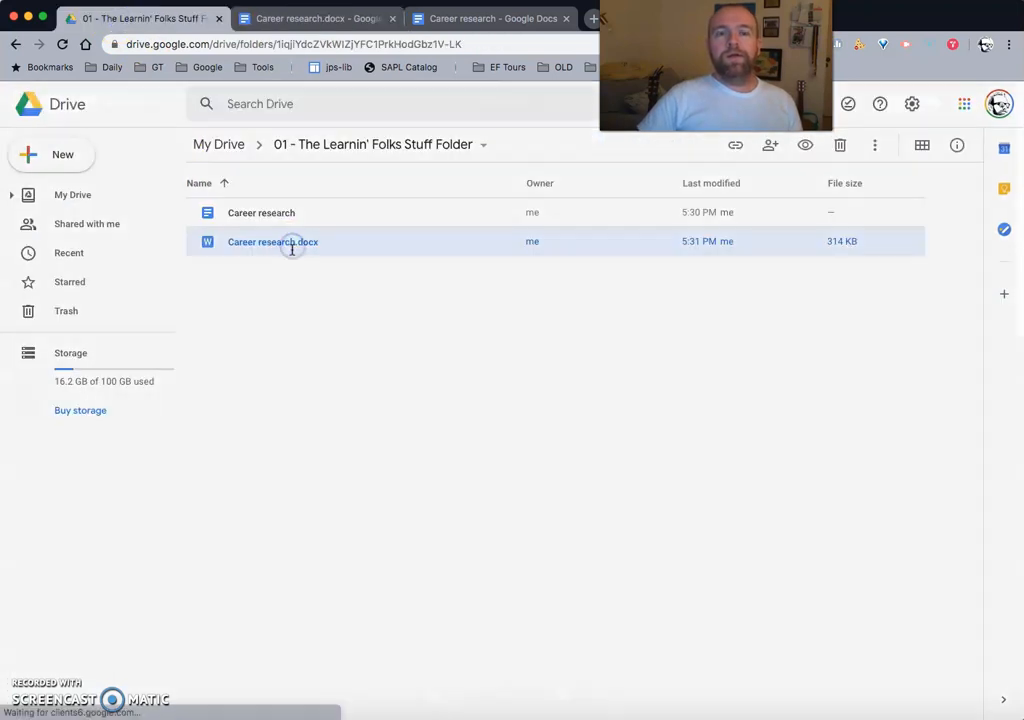
left_click(220, 236)
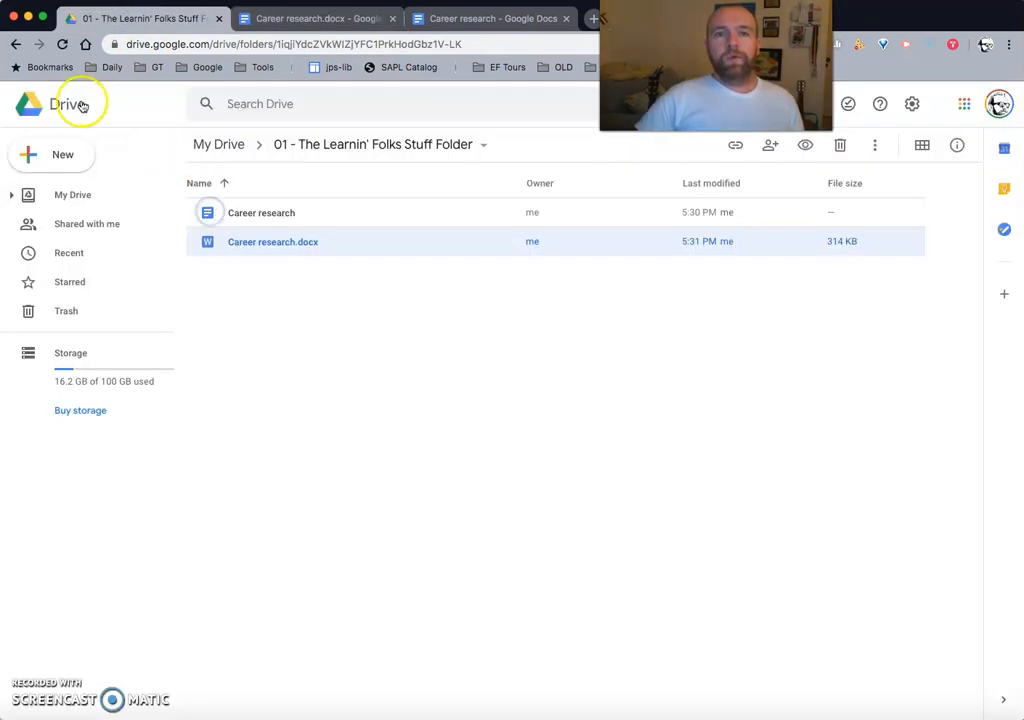
left_click(64, 44)
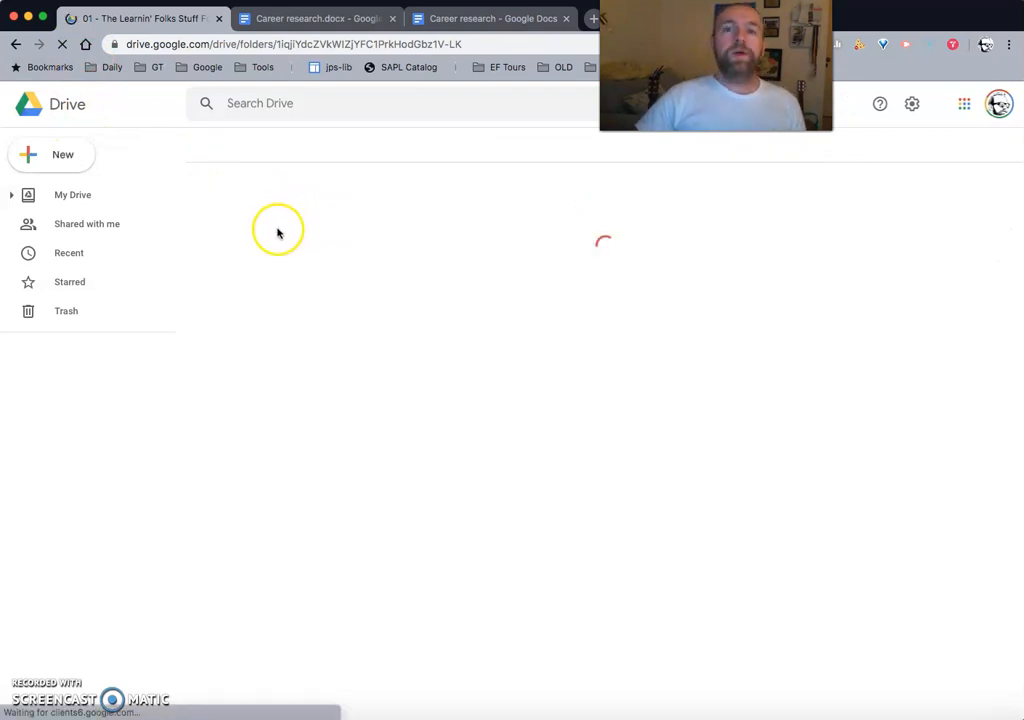
left_click(267, 241)
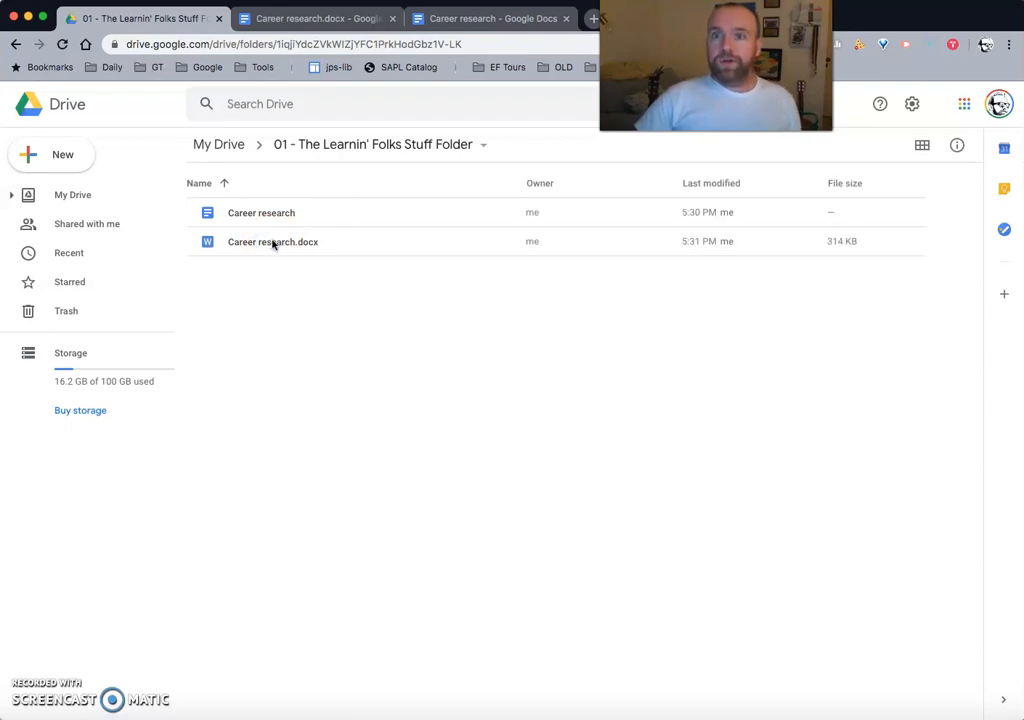
double_click(272, 244)
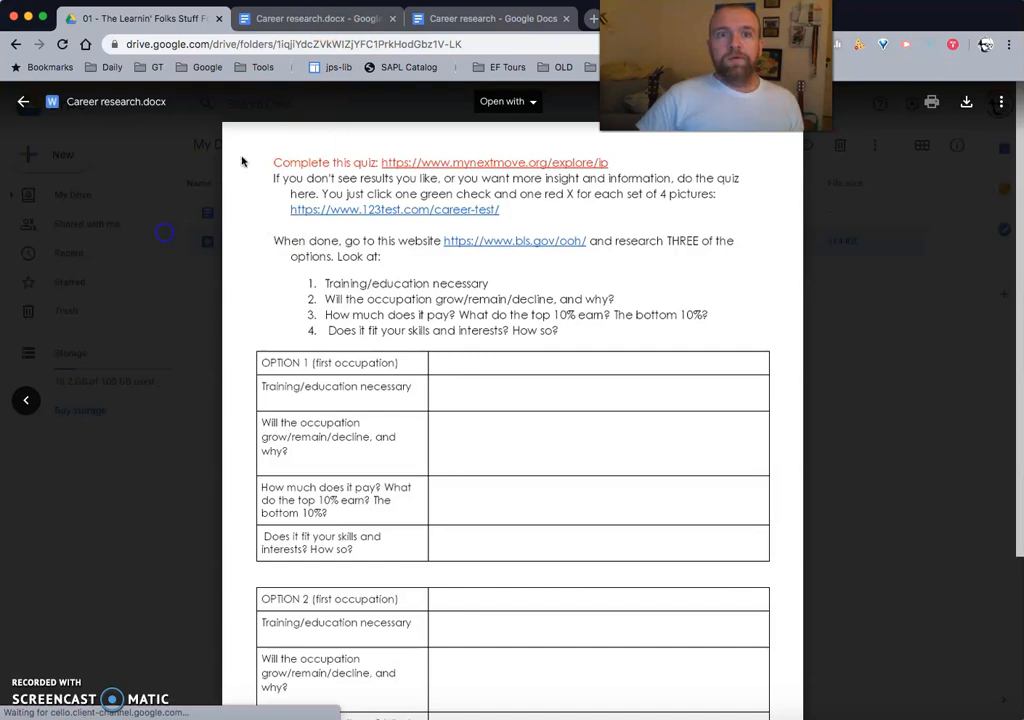
key("Escape")
Delete the added "TURN IN TO" line and its line break from the open Career research.docx.
left_click(439, 18)
left_click(337, 28)
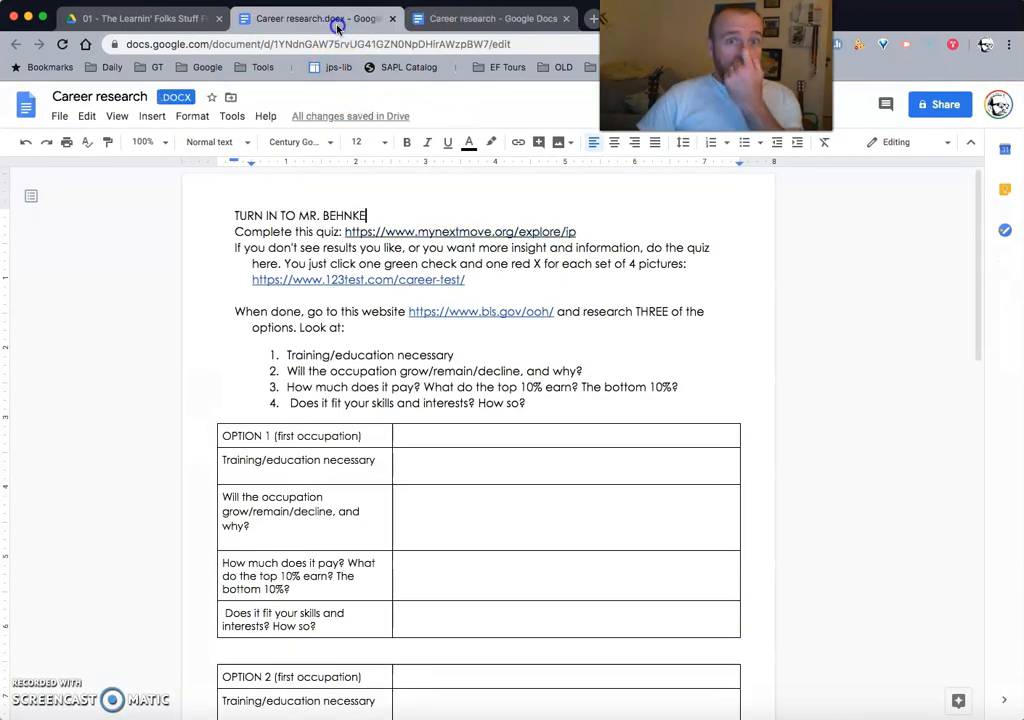
left_click_drag(367, 216, 223, 218)
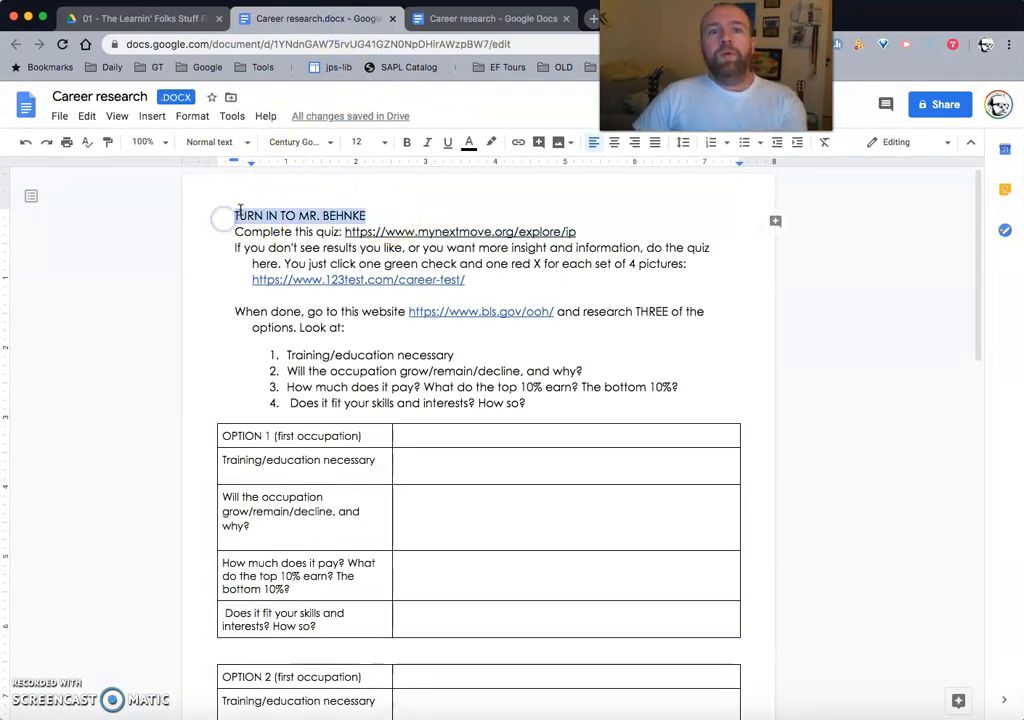
key("BackSpace")
key("Delete")
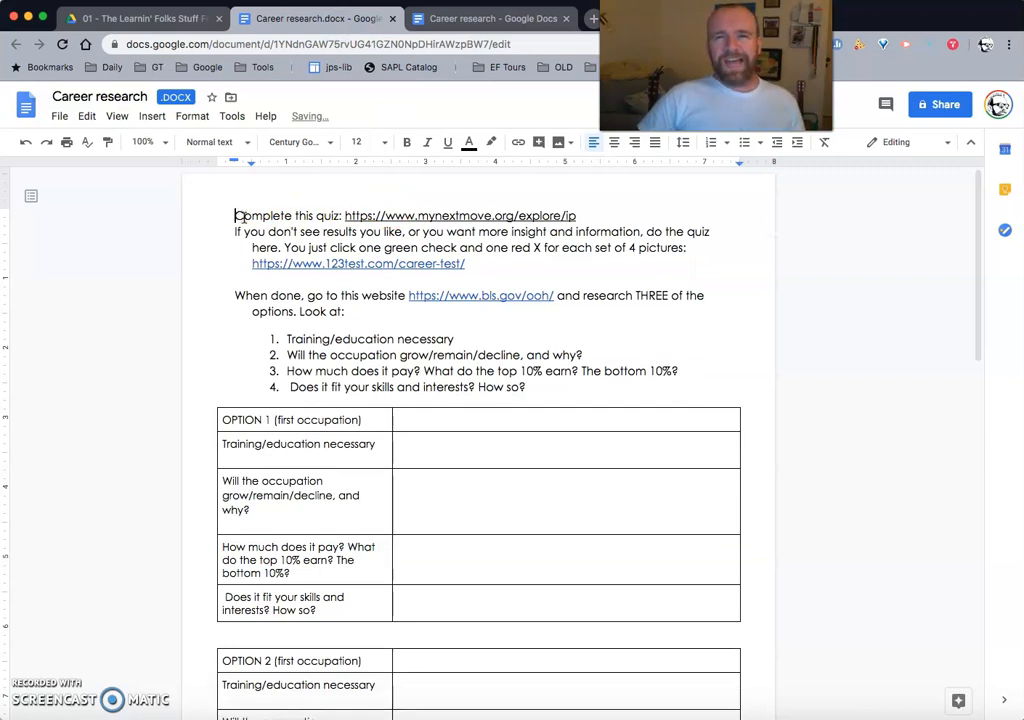
Close the Career research.docx editor and look over the Google Docs version's file commands and the Drive folder's files.
left_click(392, 18)
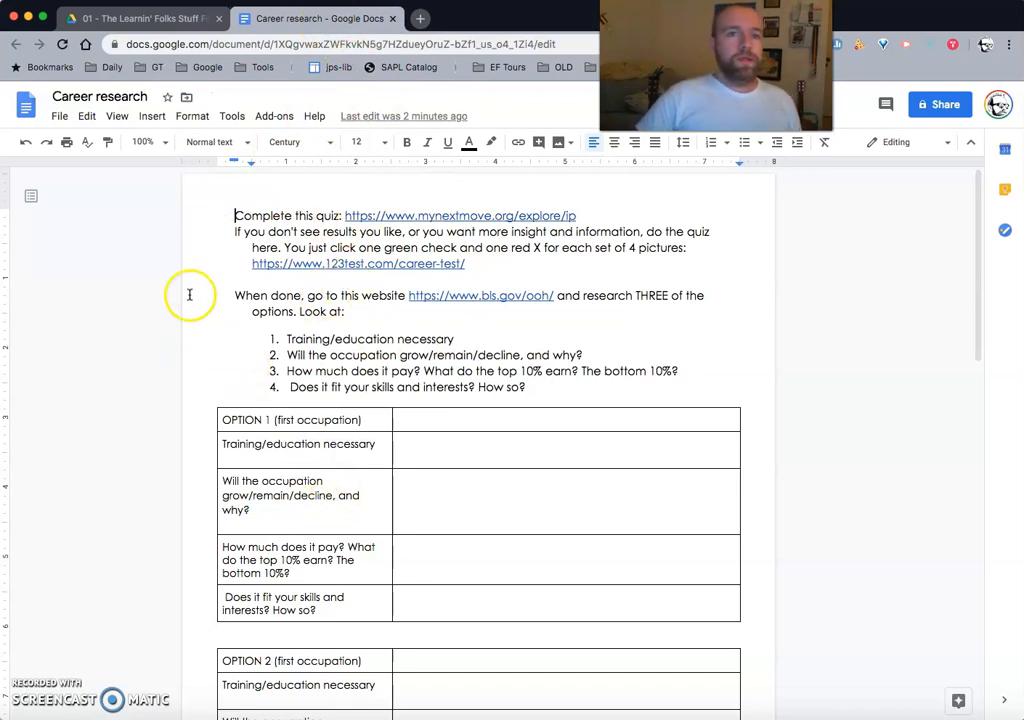
left_click(61, 118)
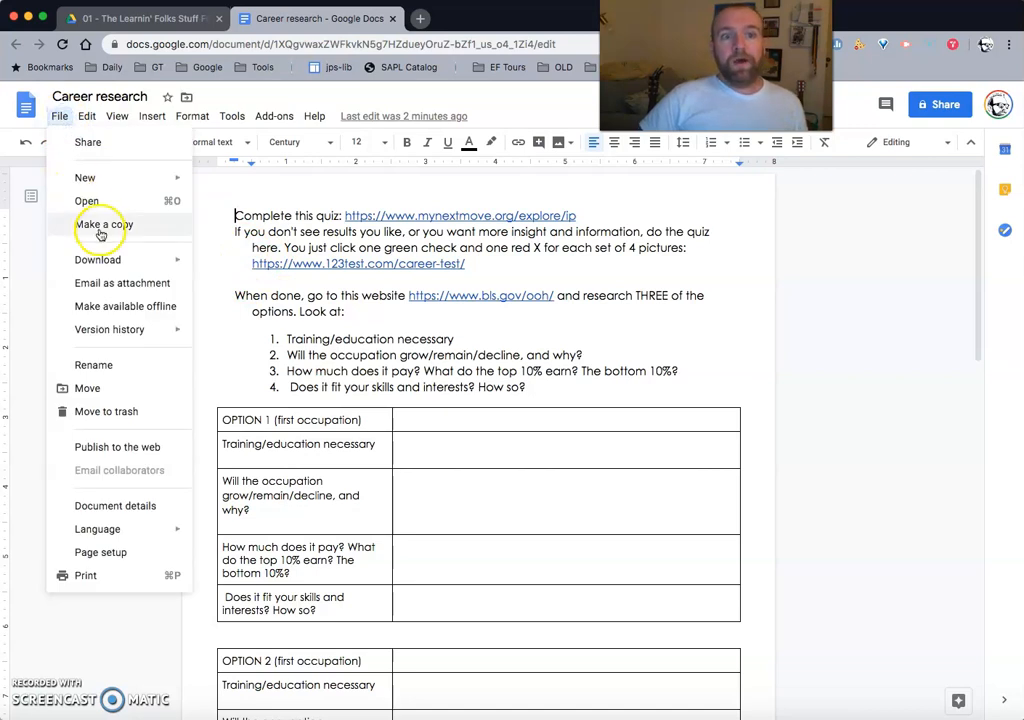
left_click(95, 17)
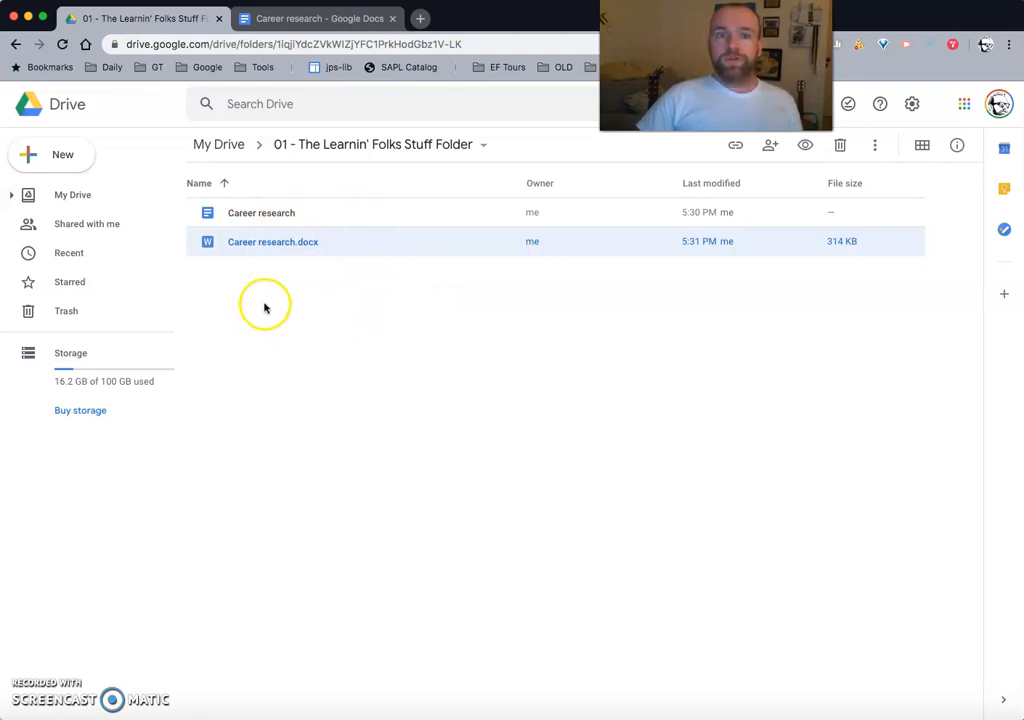
left_click(301, 19)
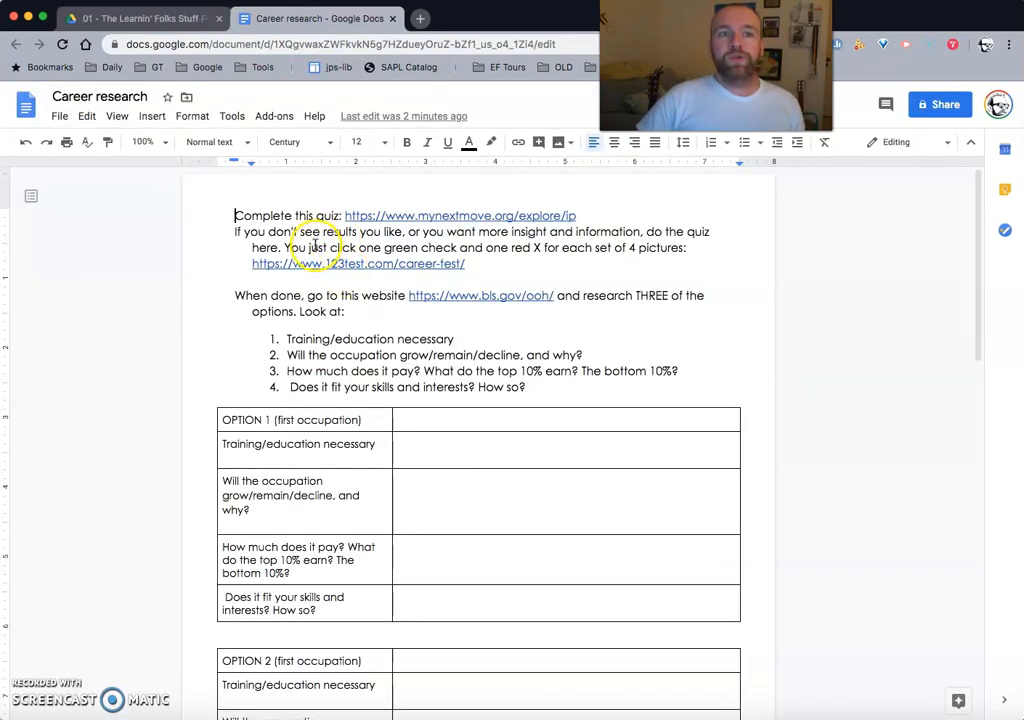
Set up a copy of the Google Docs file in the 01 - GT/ISM folder inside 1 - CONTENT AND CURRICULUM, and cancel it.
left_click(60, 116)
left_click(98, 221)
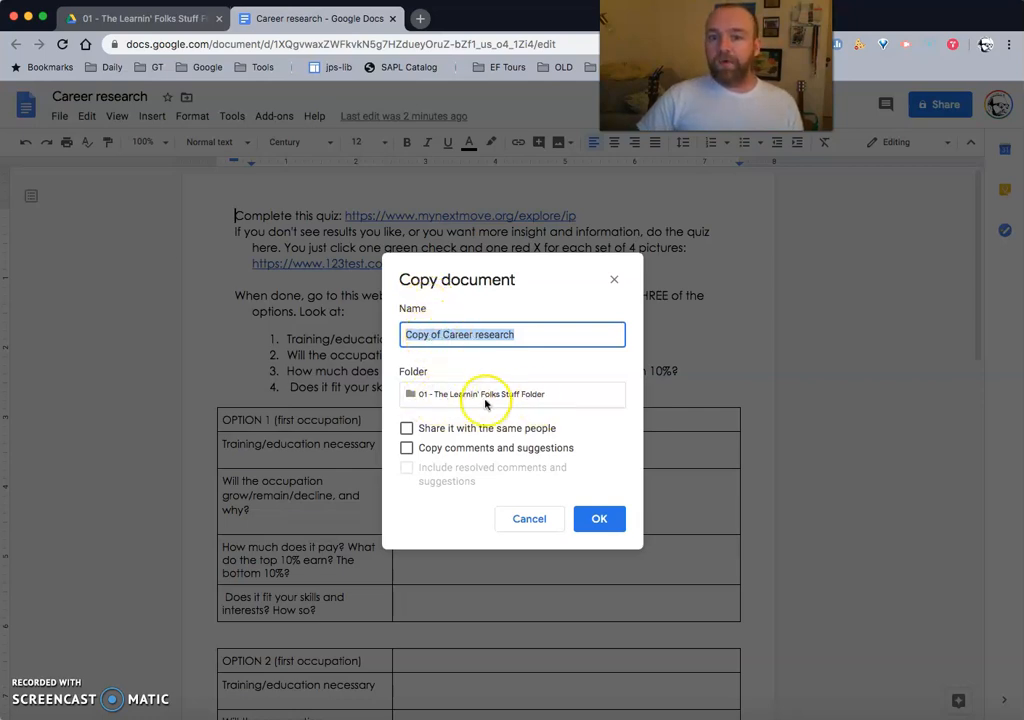
left_click(446, 396)
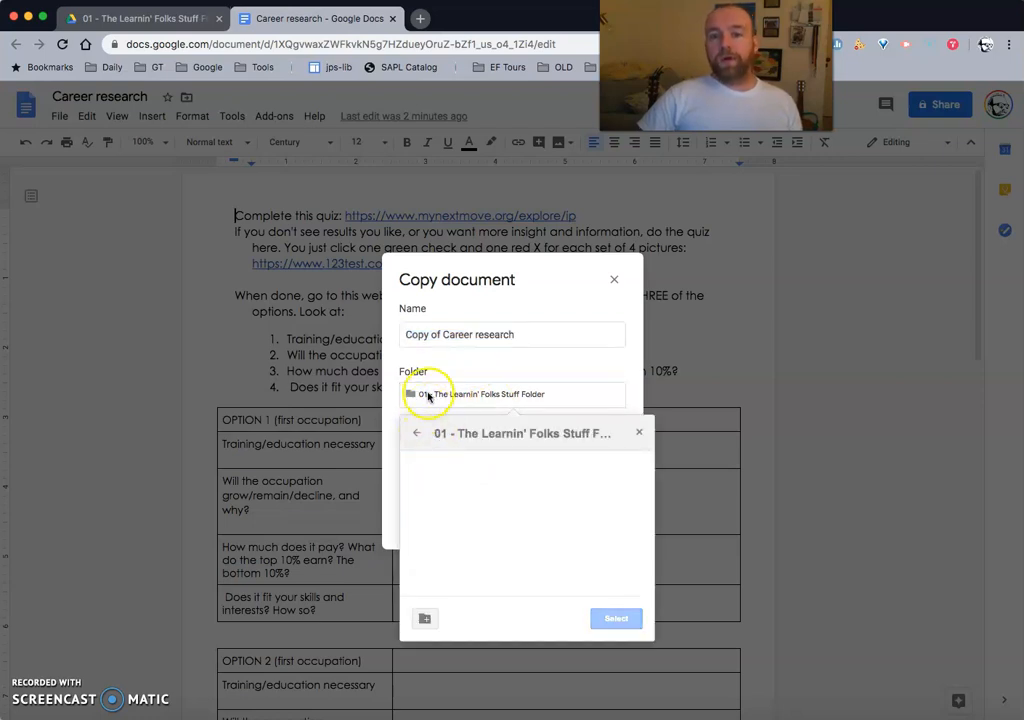
left_click(419, 436)
left_click(421, 433)
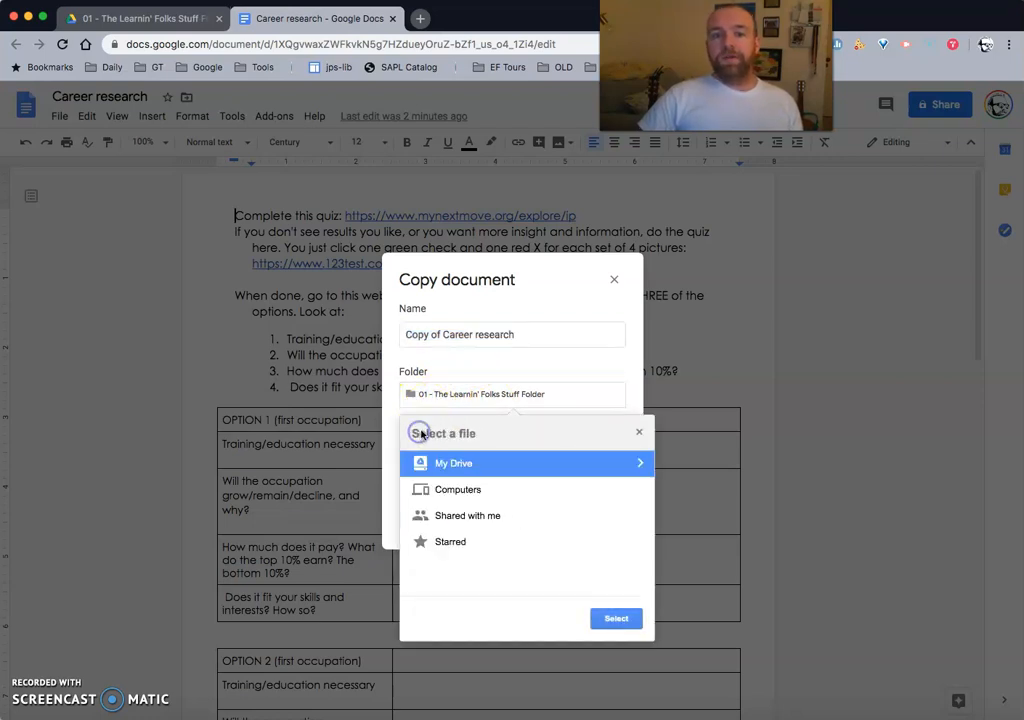
left_click(637, 463)
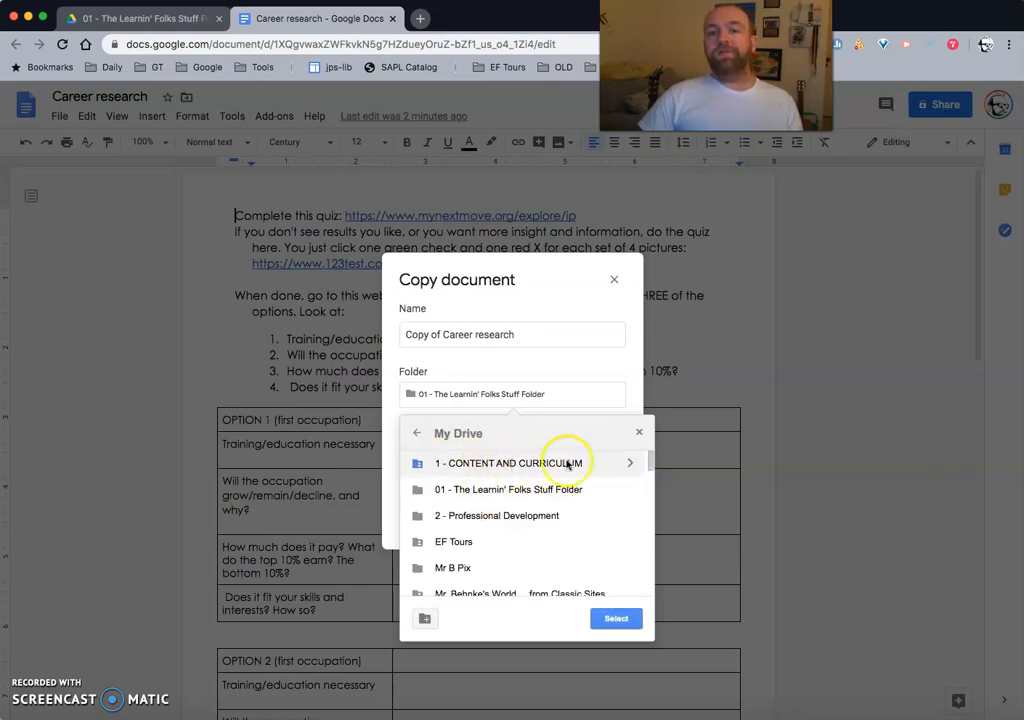
left_click(631, 462)
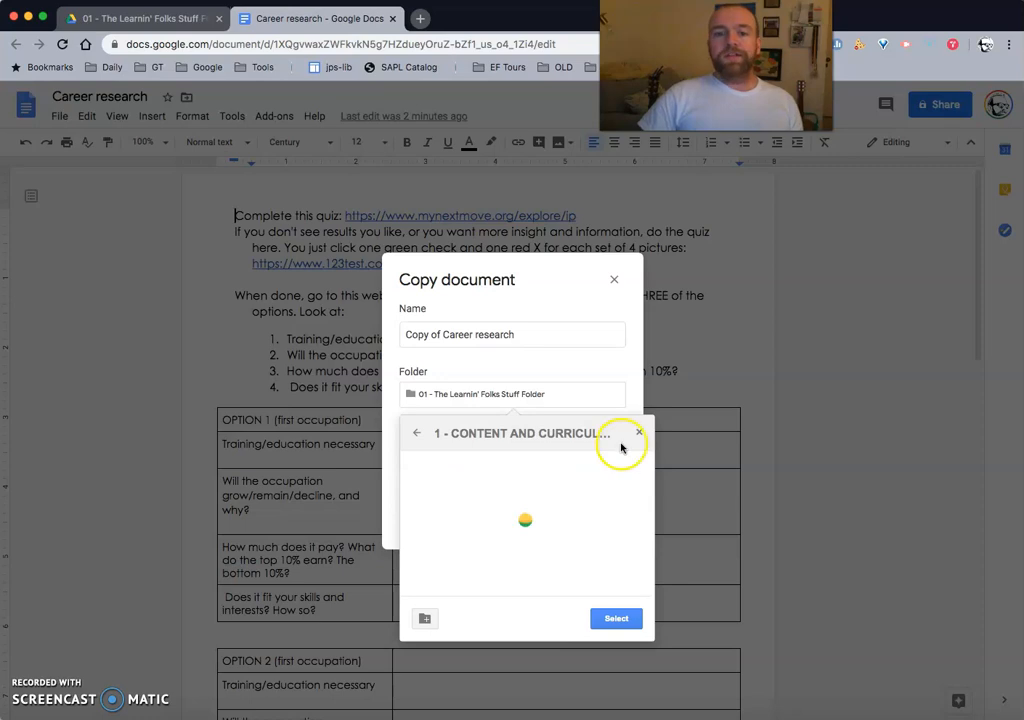
left_click(578, 466)
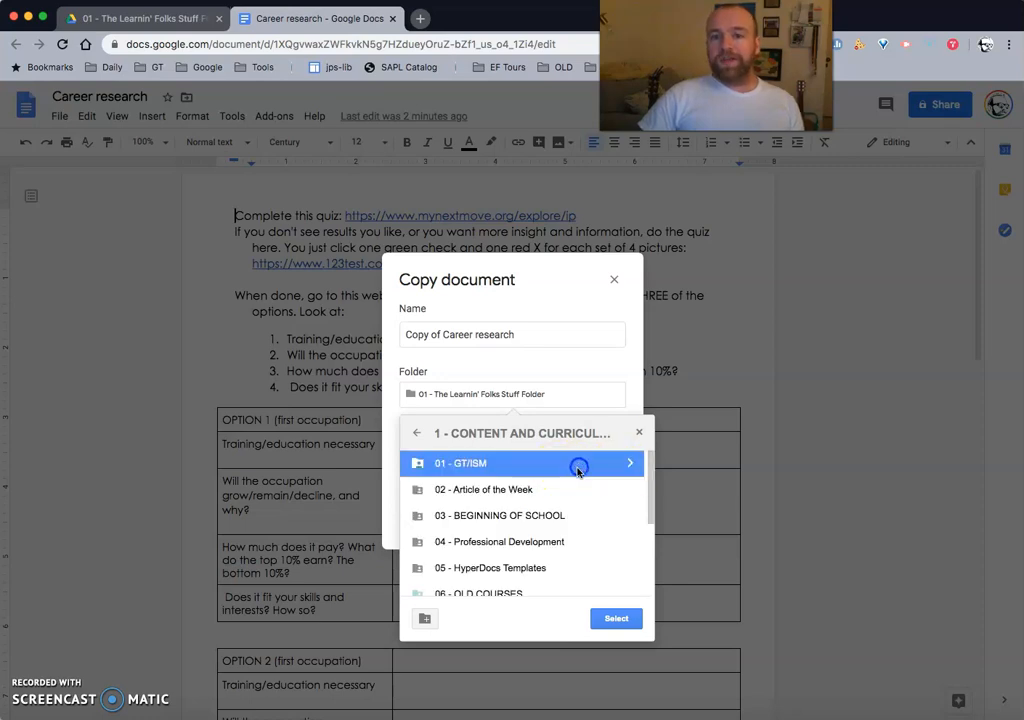
left_click(618, 617)
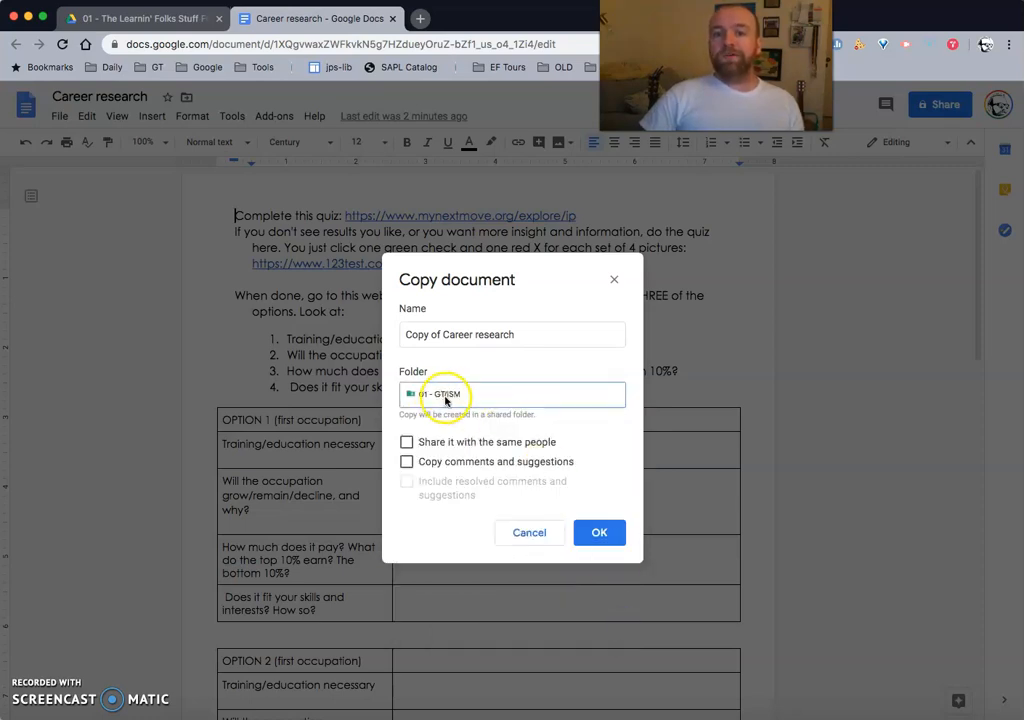
left_click(606, 536)
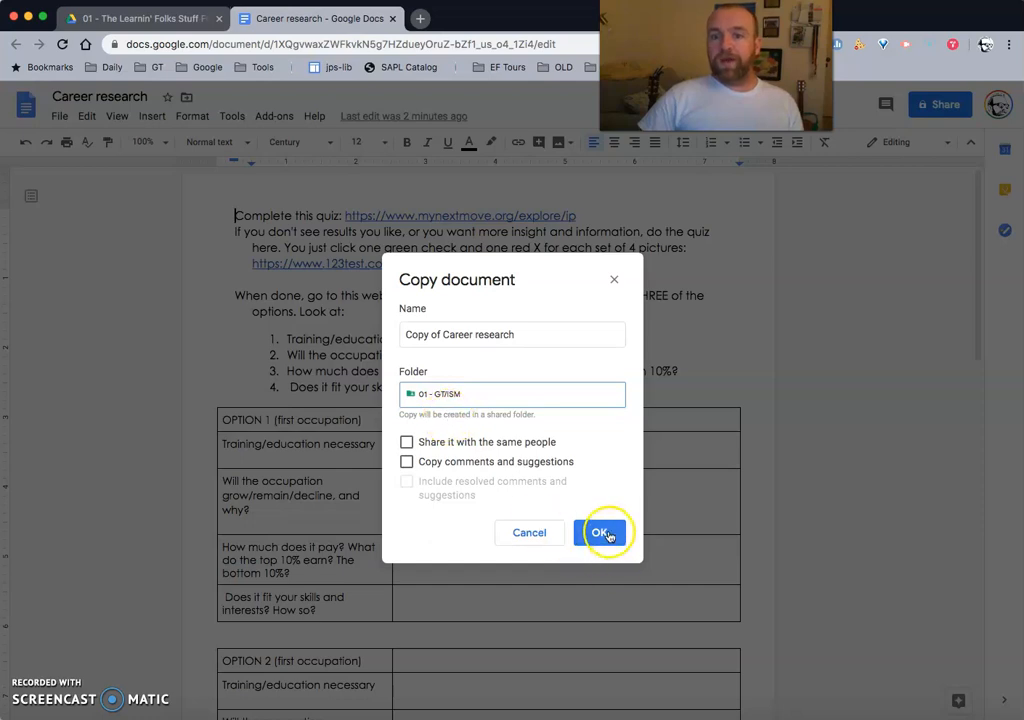
left_click(524, 534)
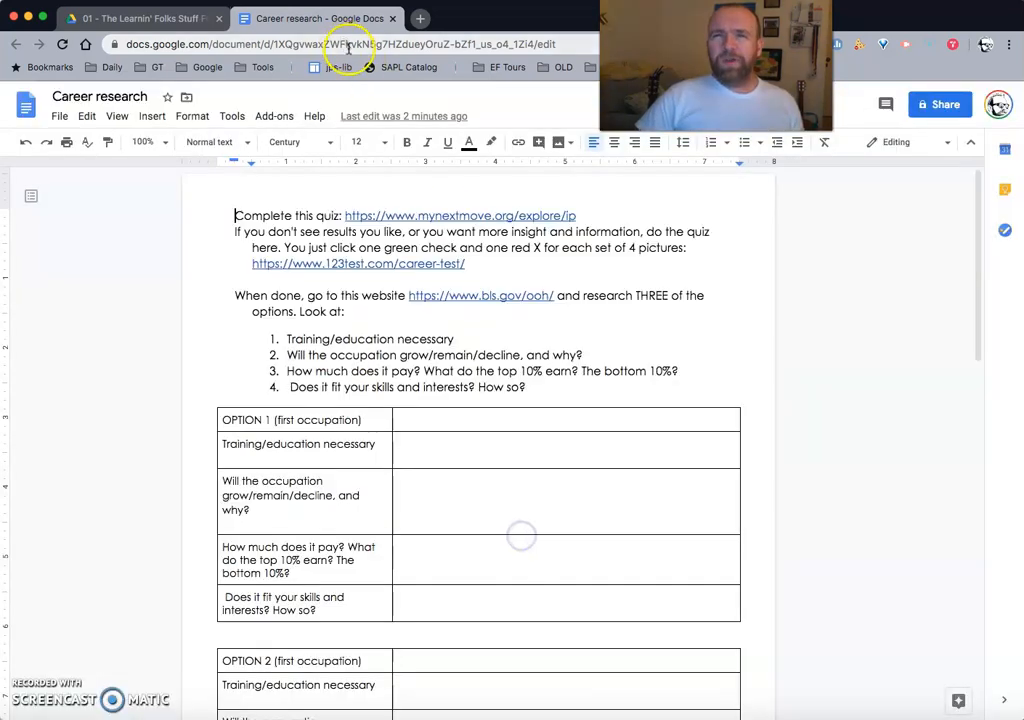
Close the Career research document and remove both Career research files from the Drive folder.
left_click(392, 19)
left_click_drag(338, 288, 258, 214)
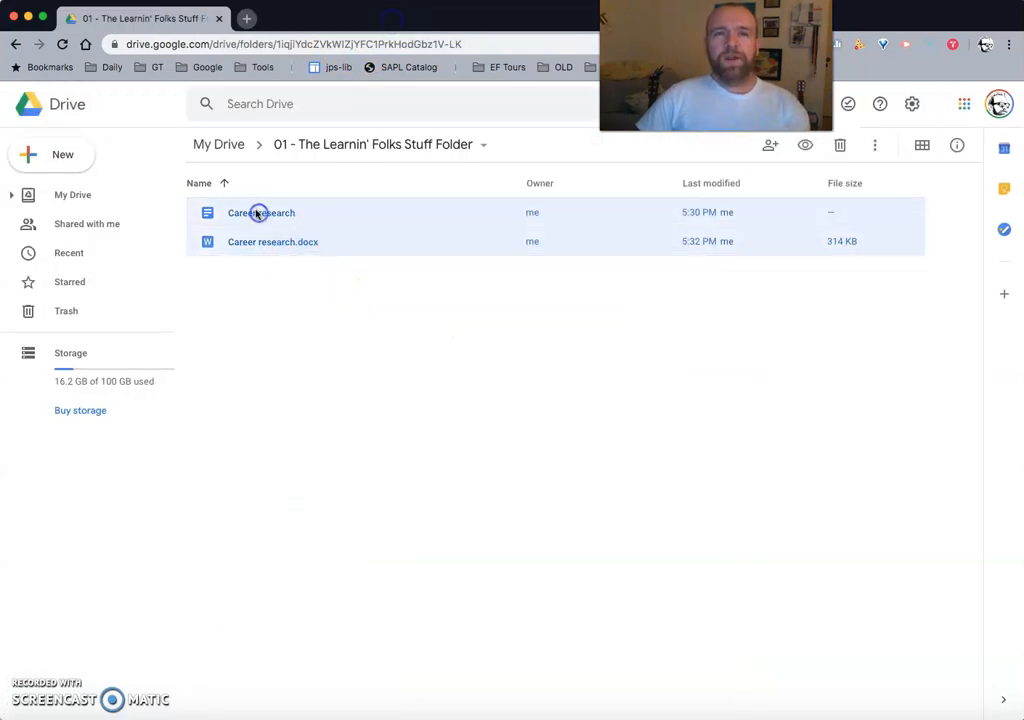
key("Delete")
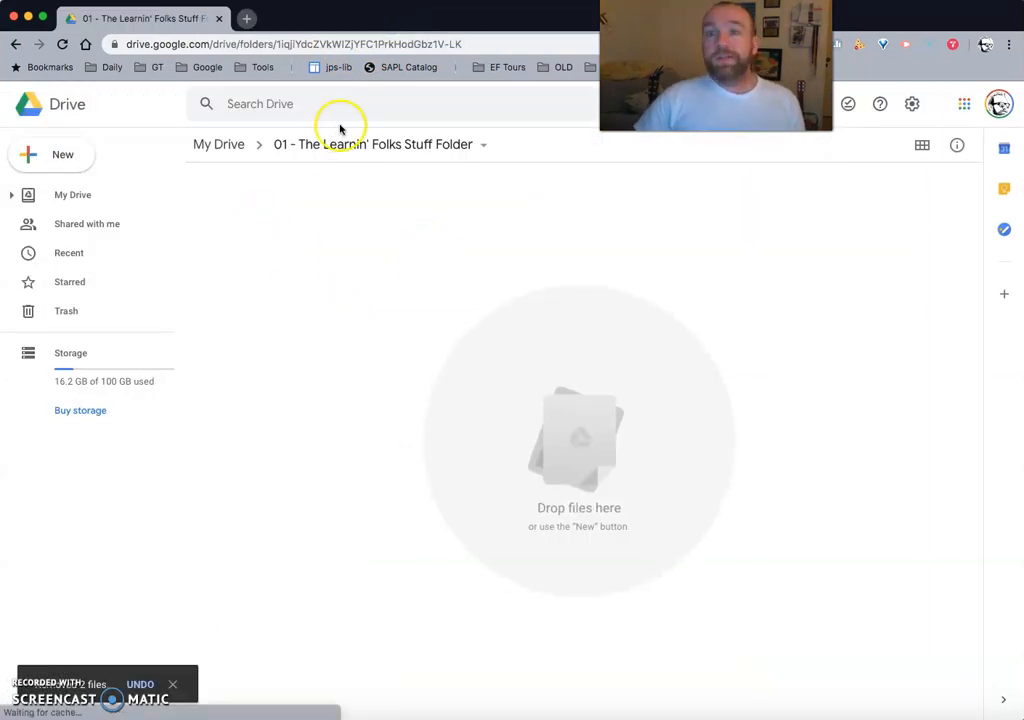
Turn on converting uploaded files to Google Docs editor format in the Drive settings.
left_click(913, 104)
left_click(786, 152)
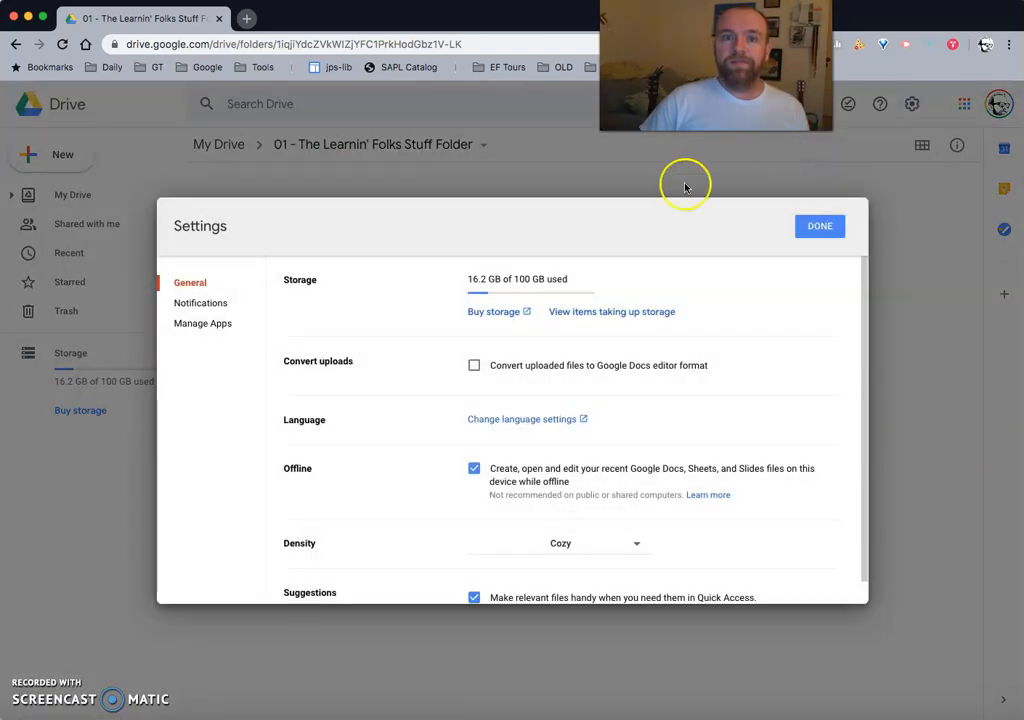
left_click(474, 365)
left_click(803, 228)
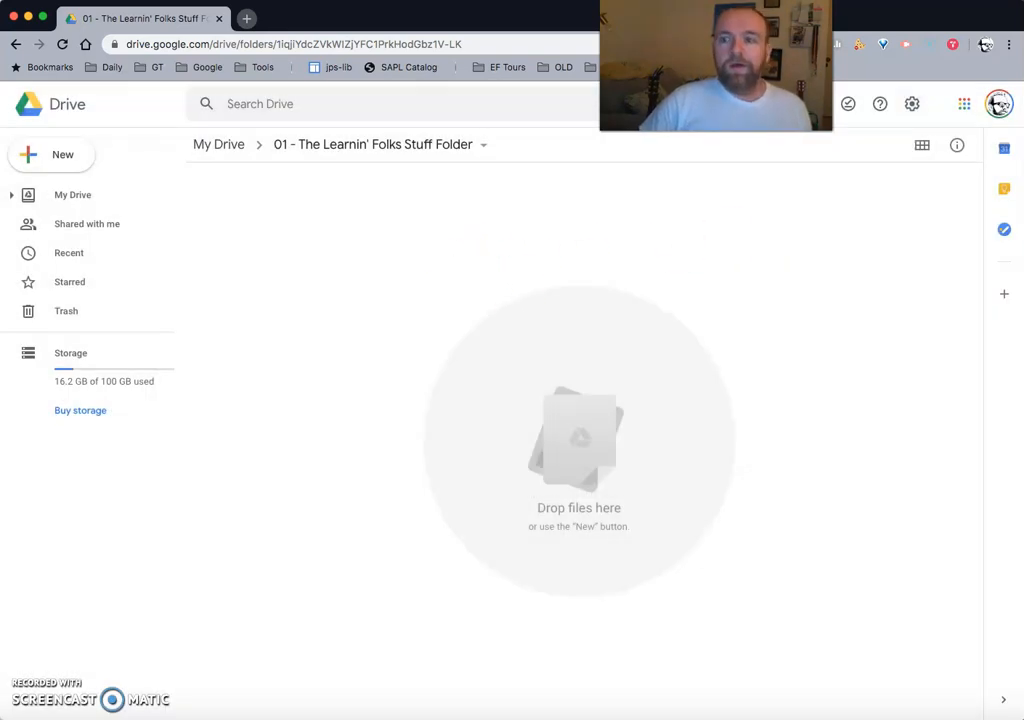
key("super+Tab")
left_click(850, 455)
left_click(840, 543)
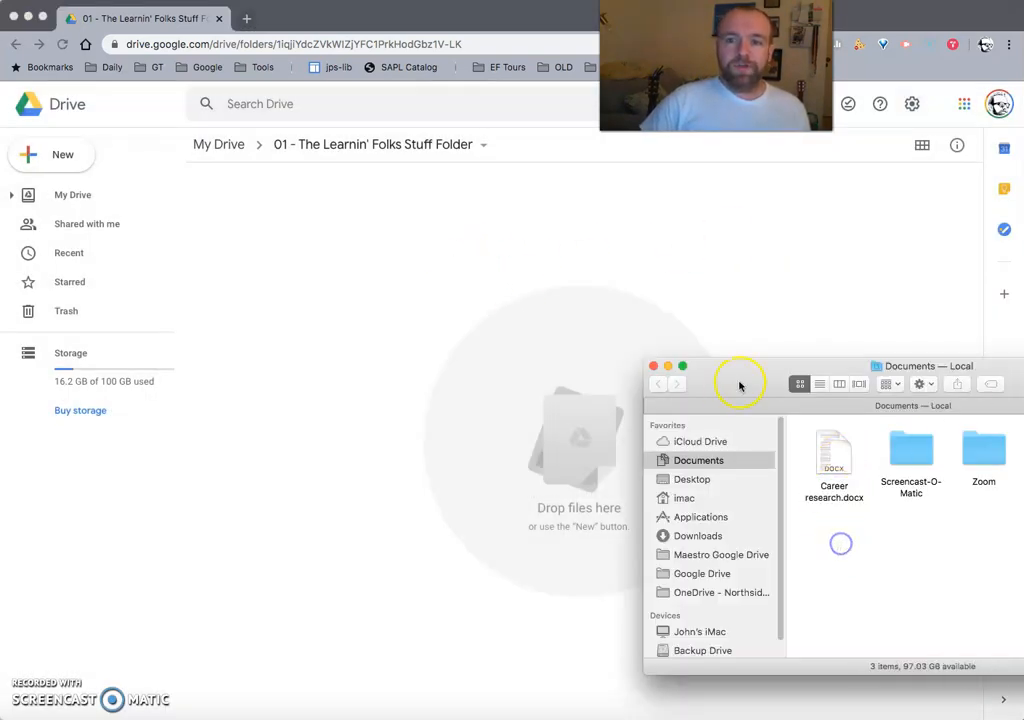
left_click(435, 295)
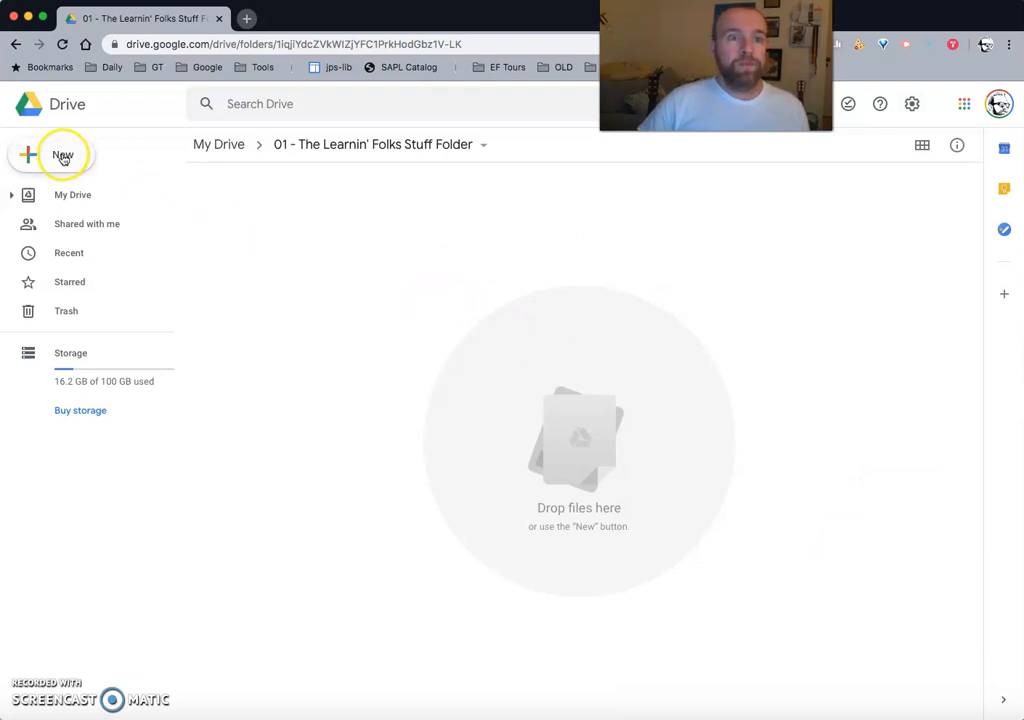
Open the sharing settings of the 01 - The Learnin' Folks Stuff Folder and close them without adding anyone.
left_click(485, 150)
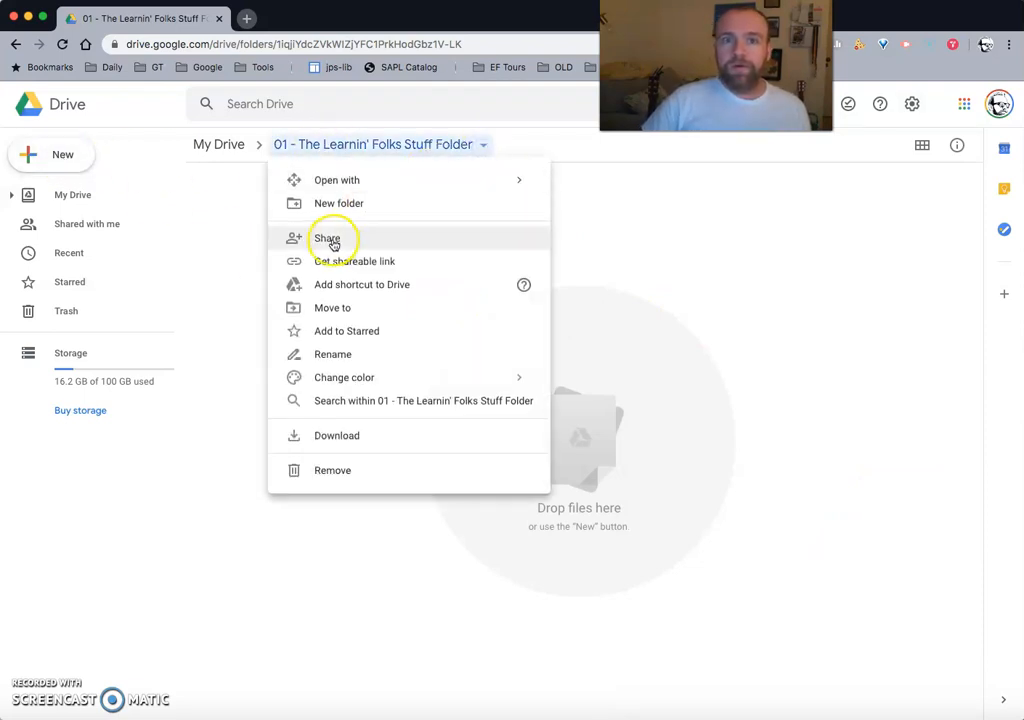
left_click(332, 240)
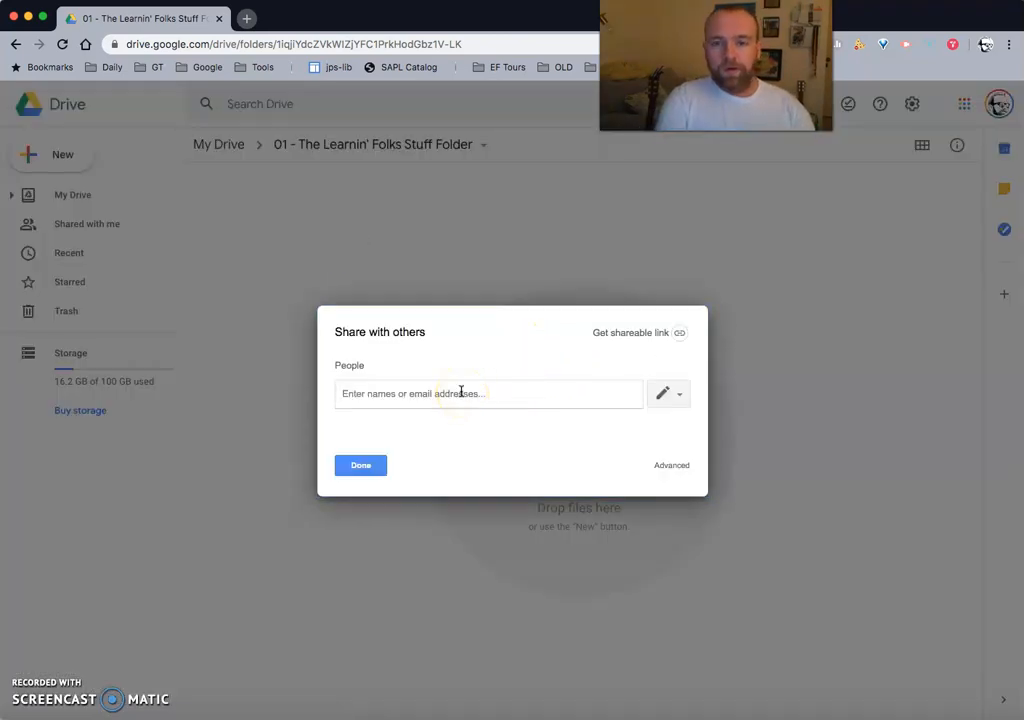
left_click(358, 468)
Create a Google Docs document in the Drive folder, enter the text "dwfSDFASDFASDFG" and title it NEW DOCUMENT.
left_click(62, 155)
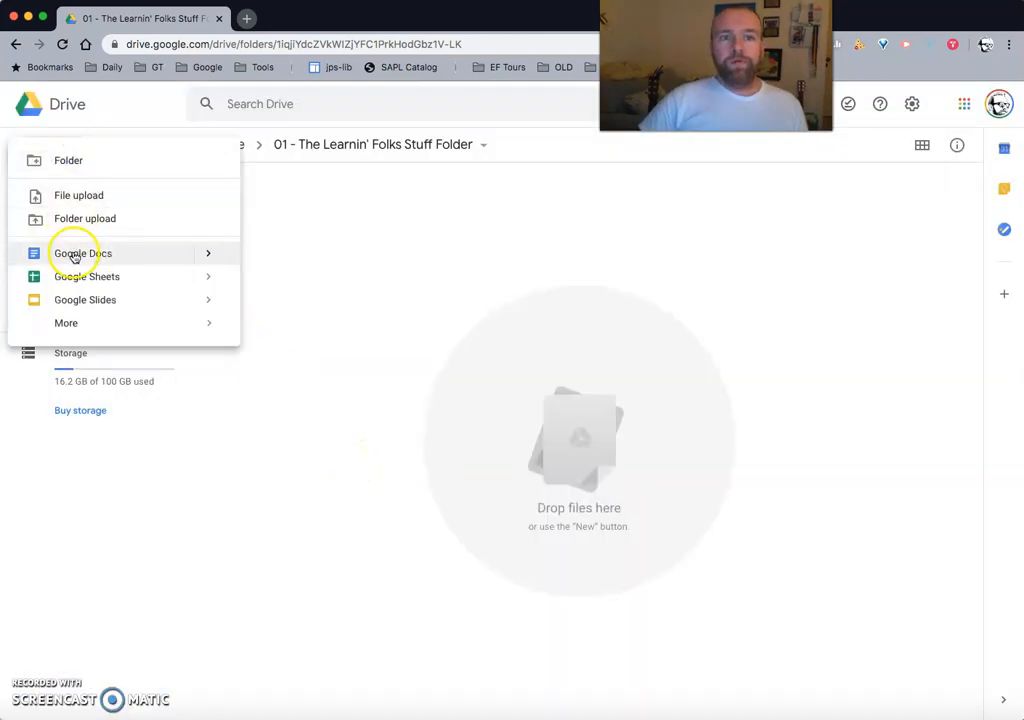
left_click(70, 254)
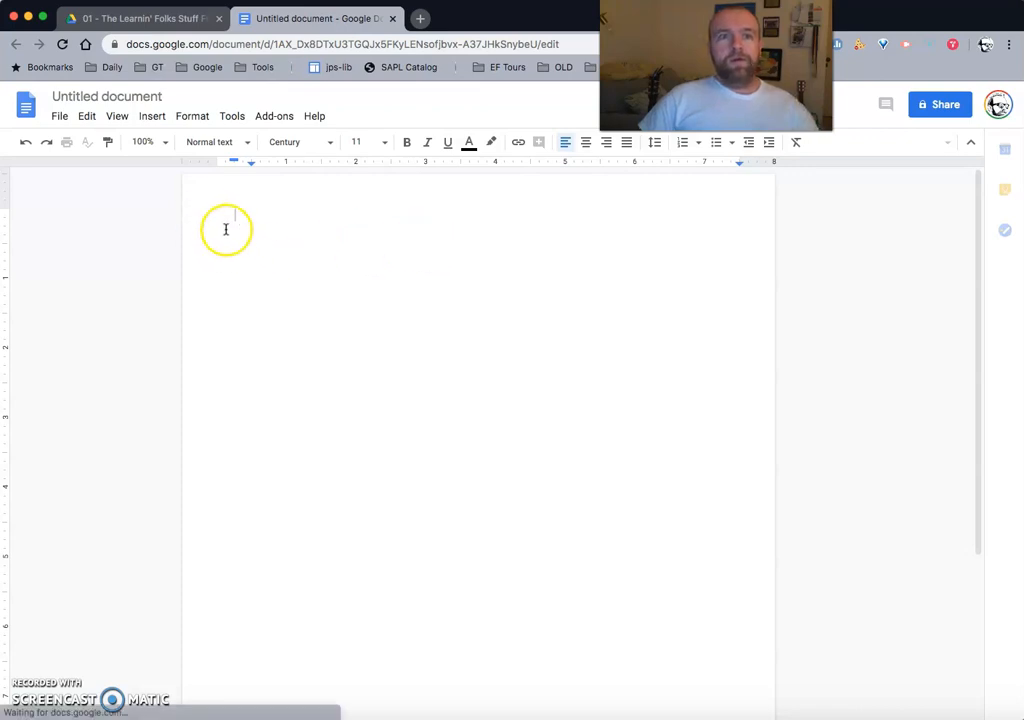
type("dwfSDFASDFASDFG")
left_click(113, 96)
type("NEW DOCUMENT")
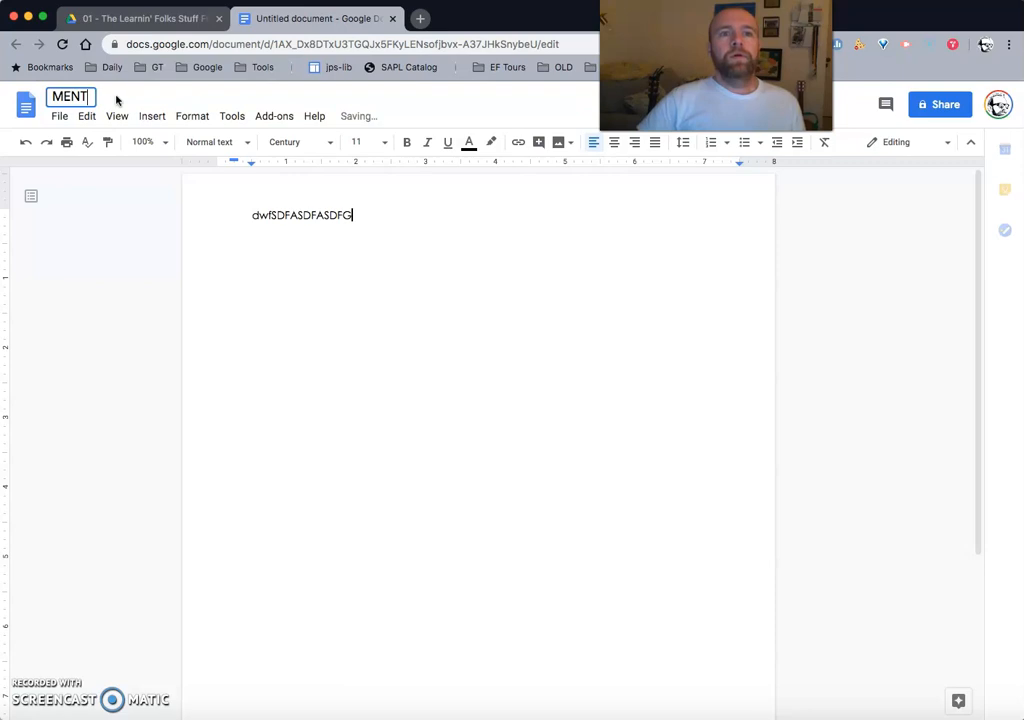
left_click(62, 97)
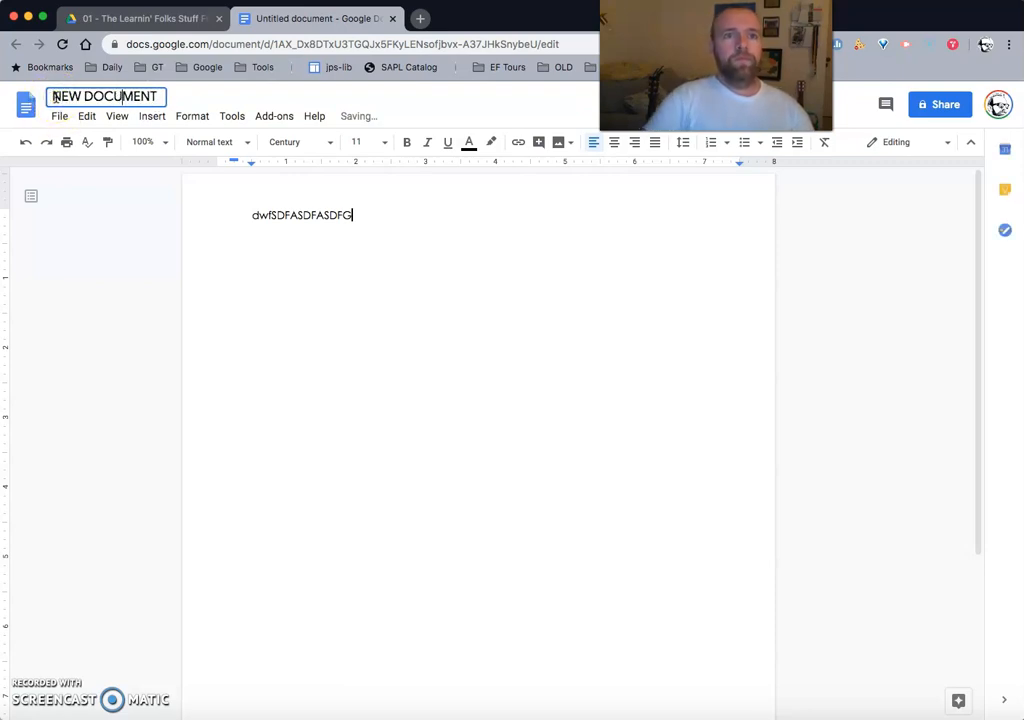
left_click(154, 309)
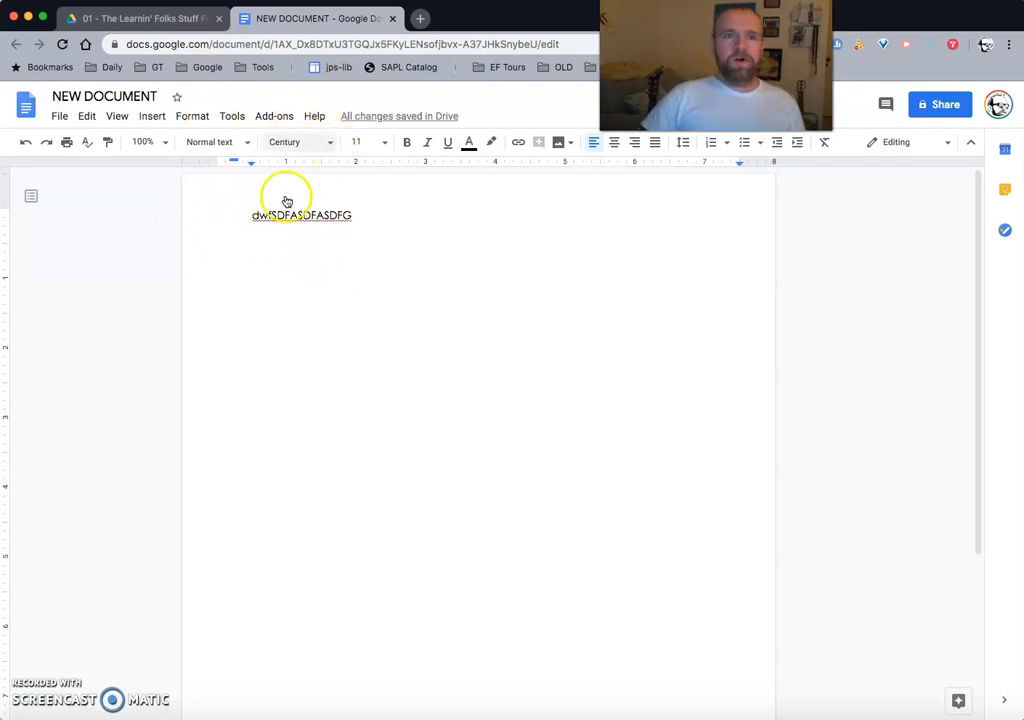
Close the NEW DOCUMENT editor and remove the file from the Drive folder.
left_click(150, 20)
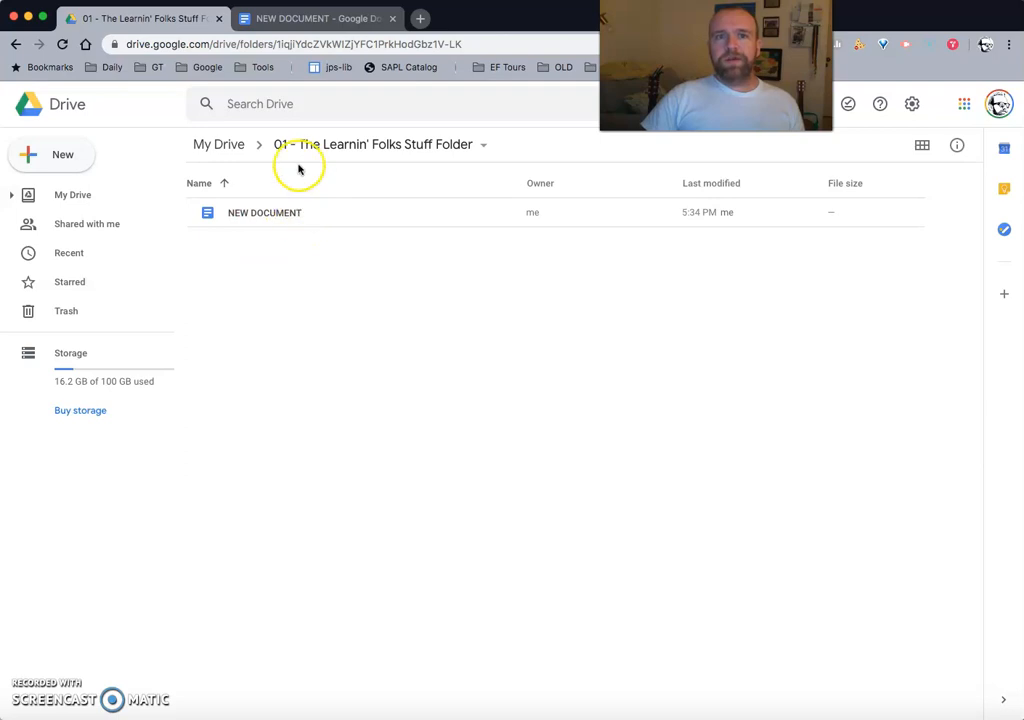
left_click(297, 20)
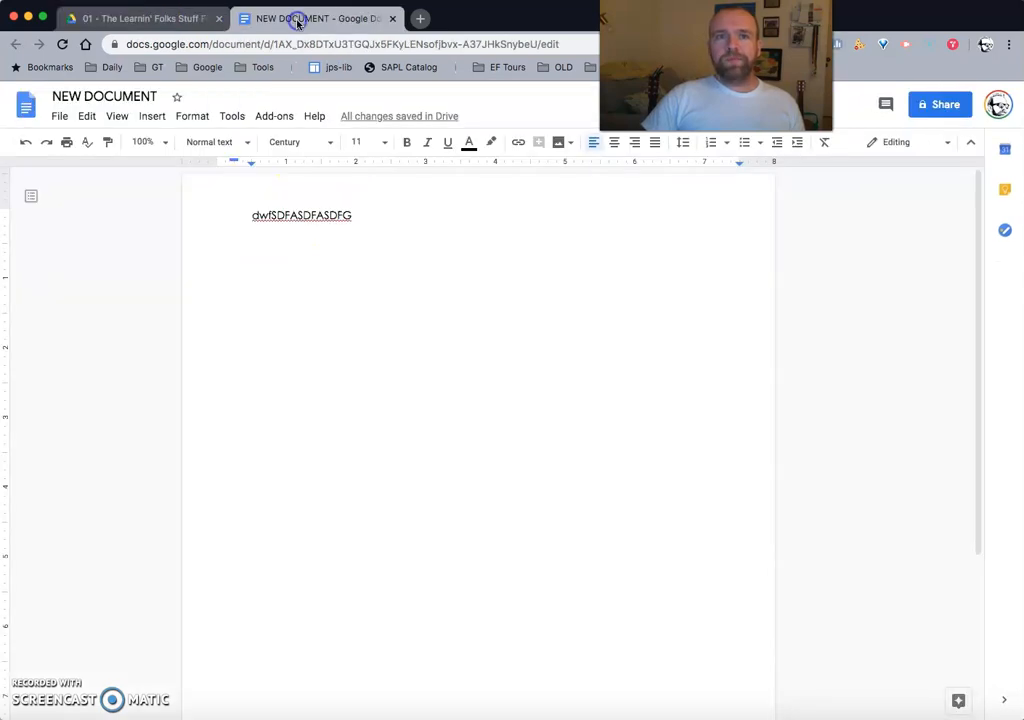
left_click(392, 19)
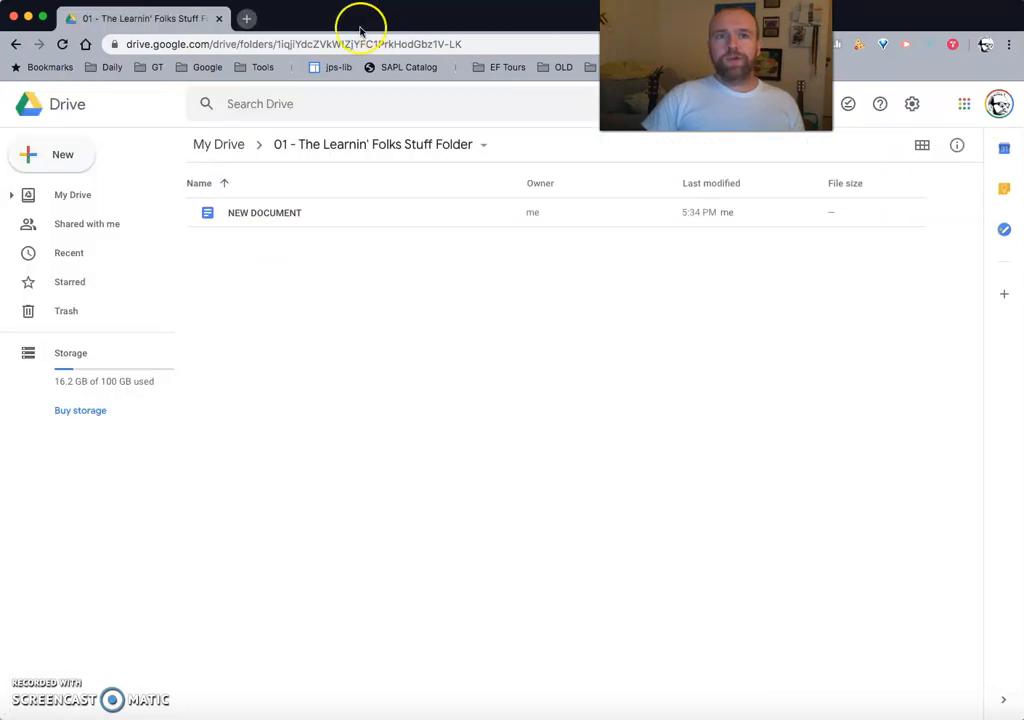
left_click(270, 212)
key("Delete")
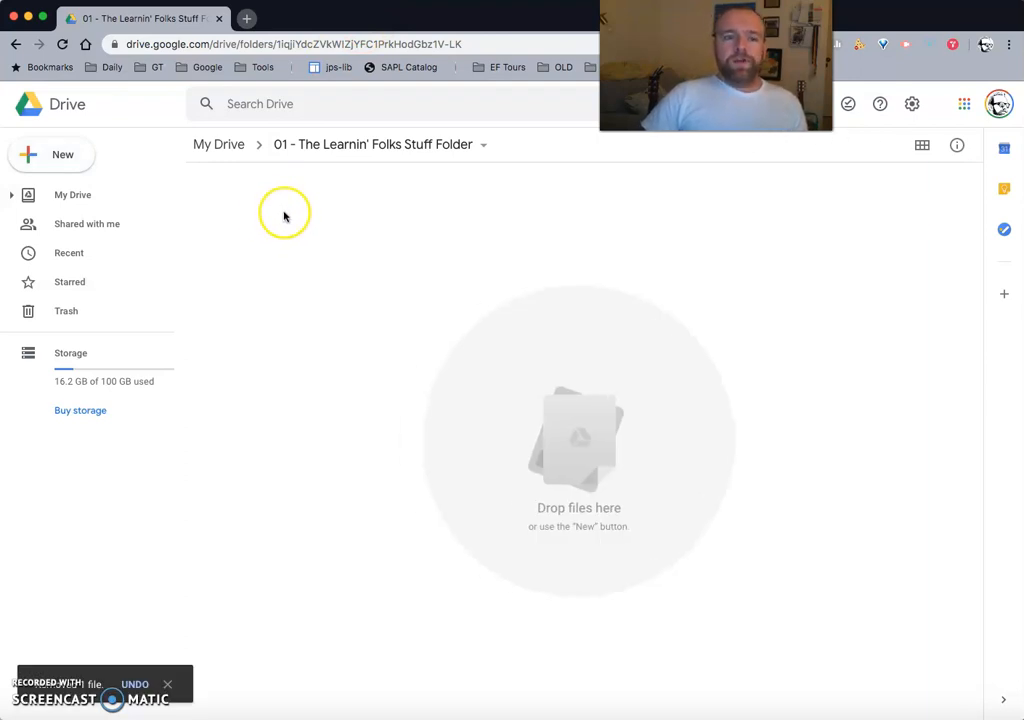
Switch to Google Classroom and close the SAMPLE DOCUMENT assignment draft.
left_click(28, 18)
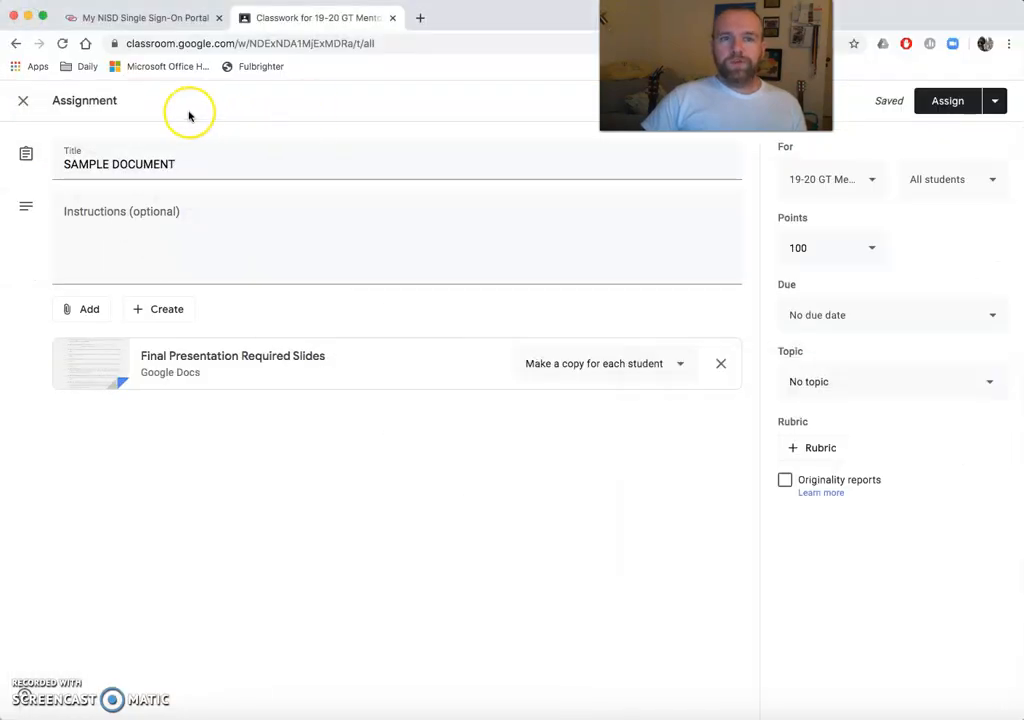
left_click(24, 102)
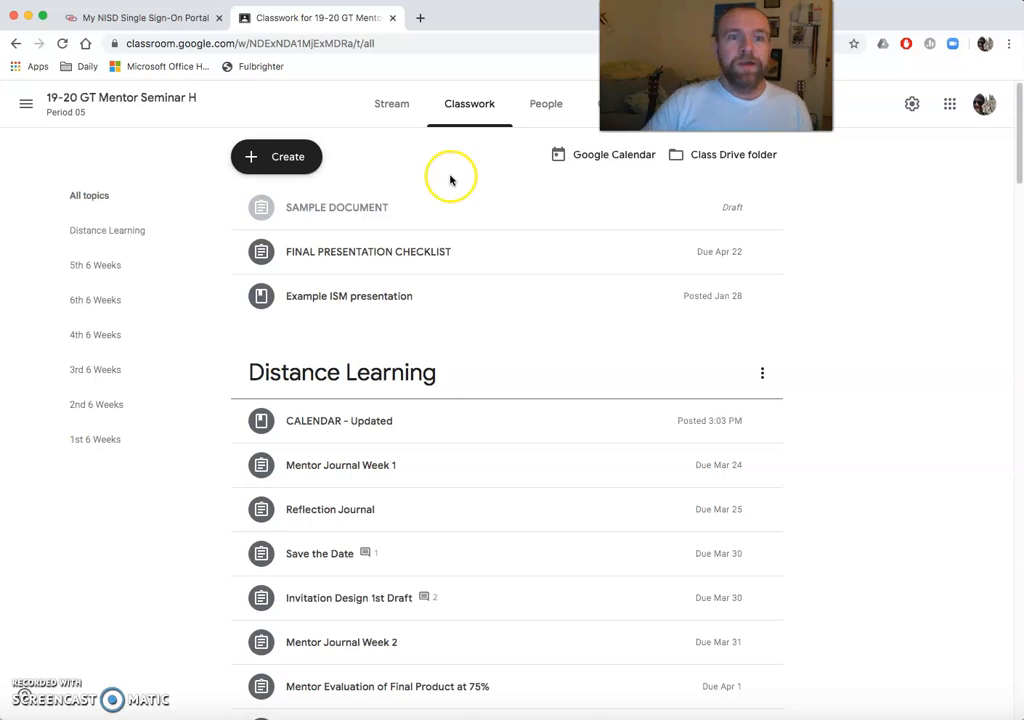
Look over the assignment posts in the 19-20 GT Mentor Seminar H class Stream.
left_click(390, 105)
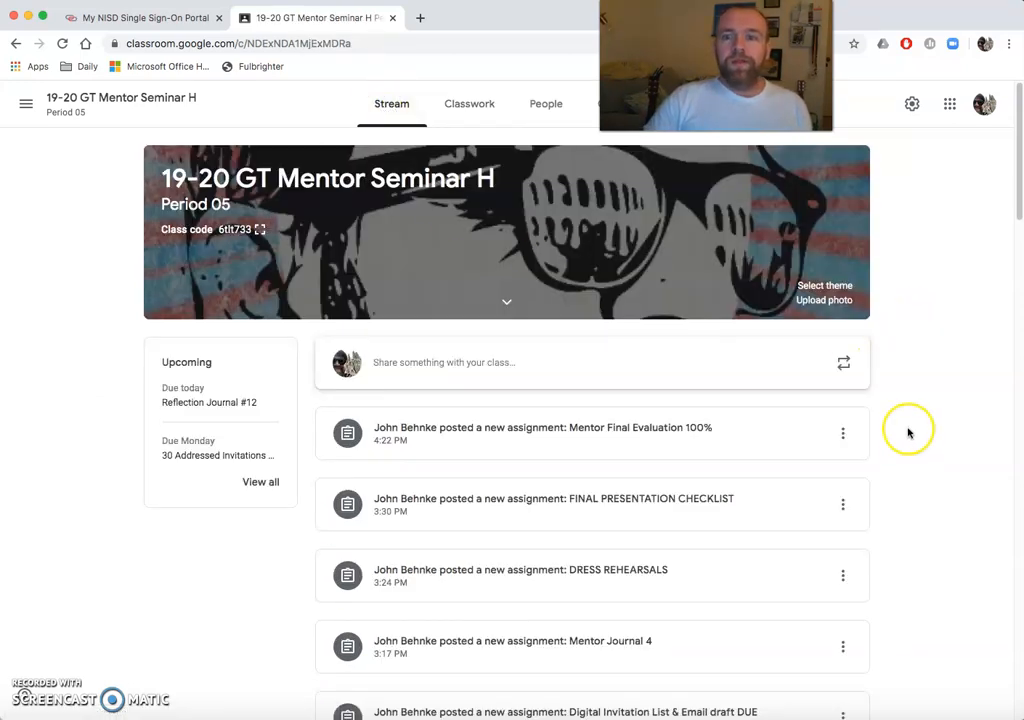
scroll(908, 432, "down", 1)
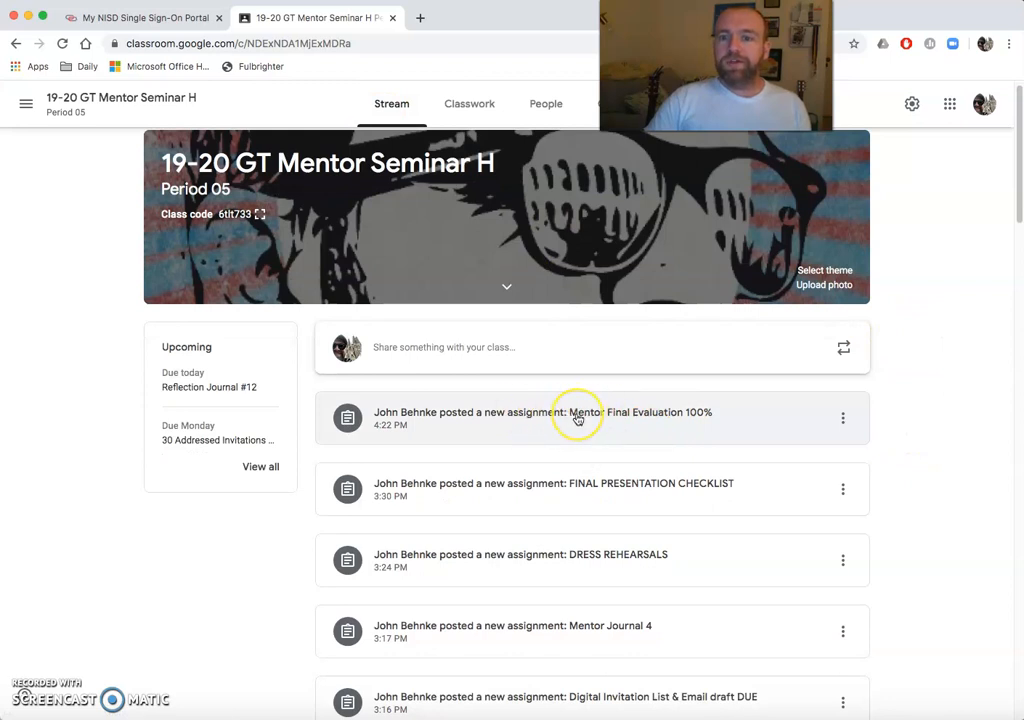
scroll(577, 420, "down", 3)
scroll(576, 418, "up", 3)
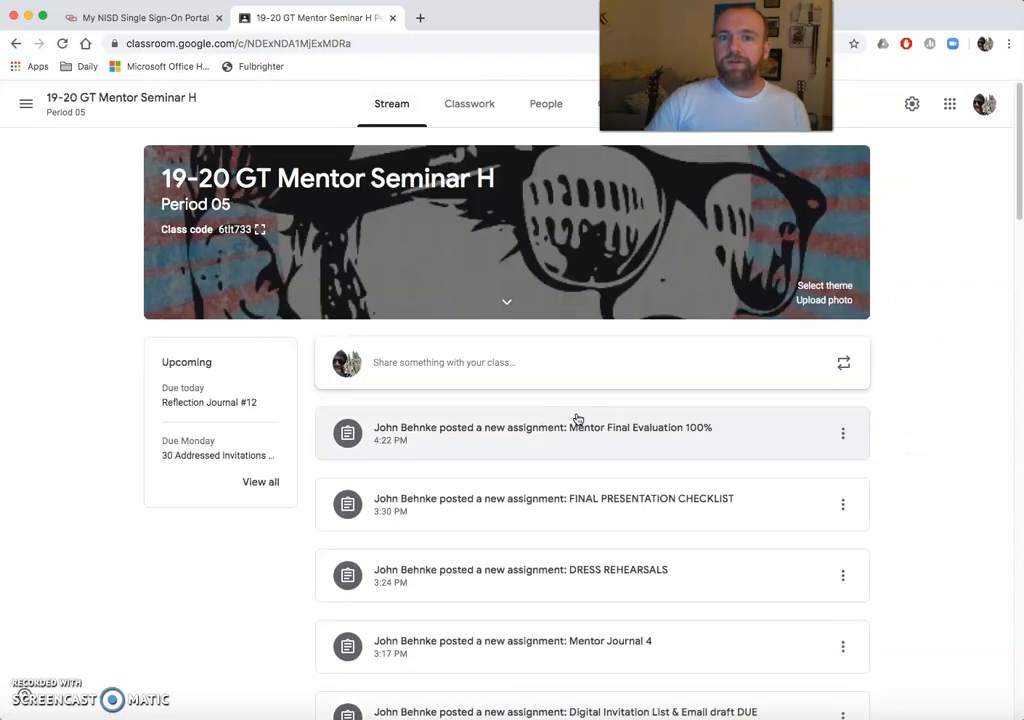
Look over the Classwork topics and the assignments listed under Distance Learning.
left_click(476, 110)
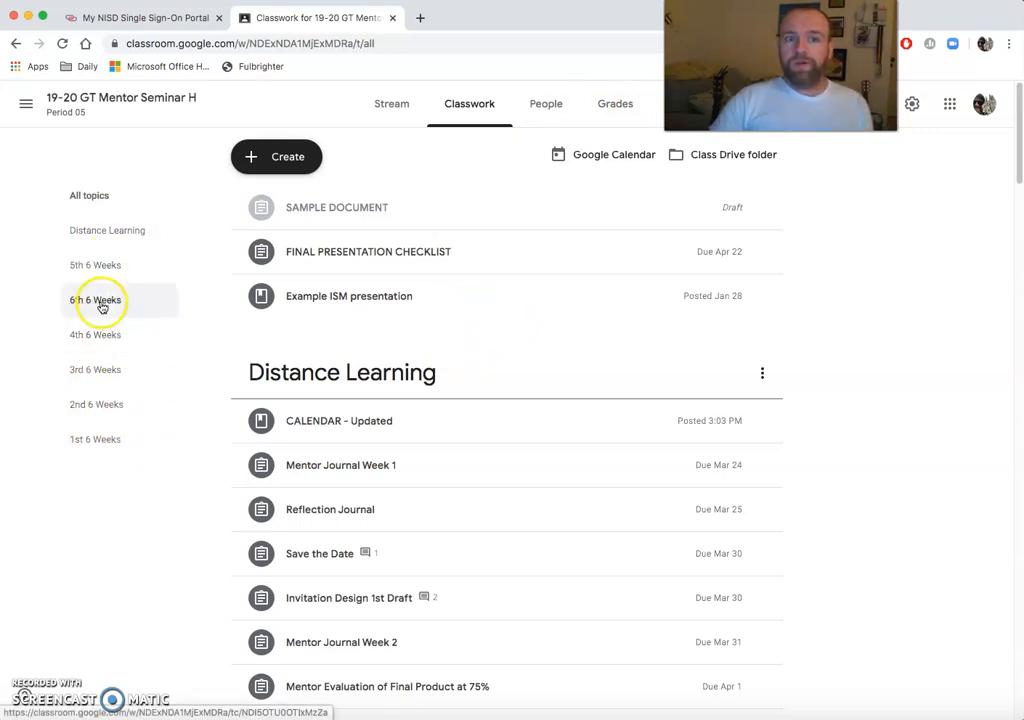
left_click(117, 236)
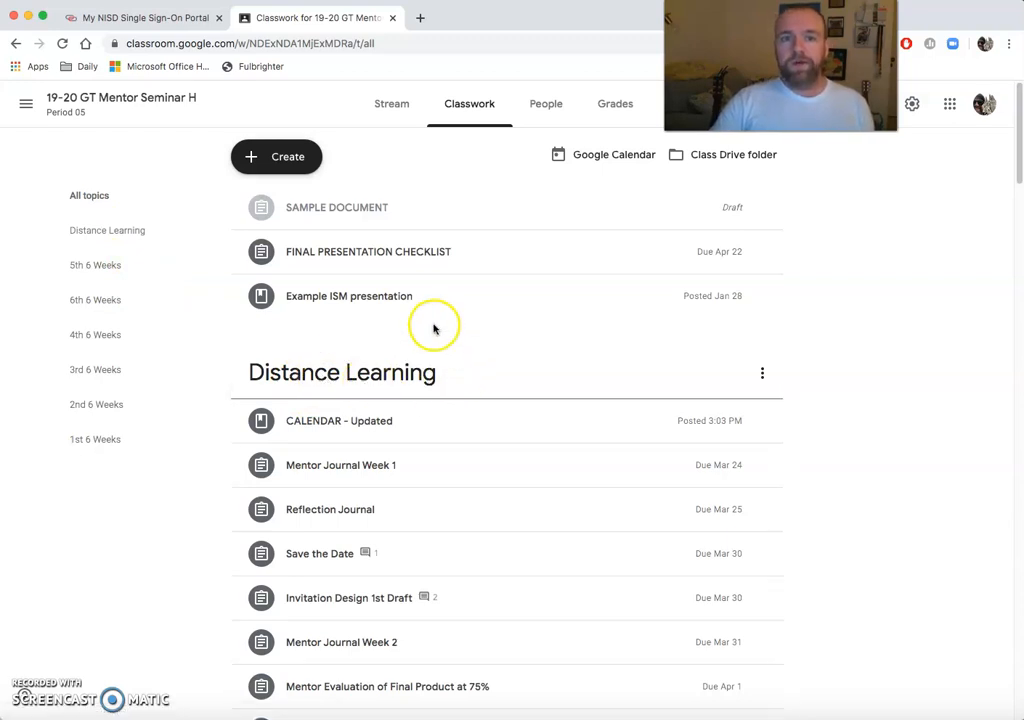
scroll(478, 336, "down", 1)
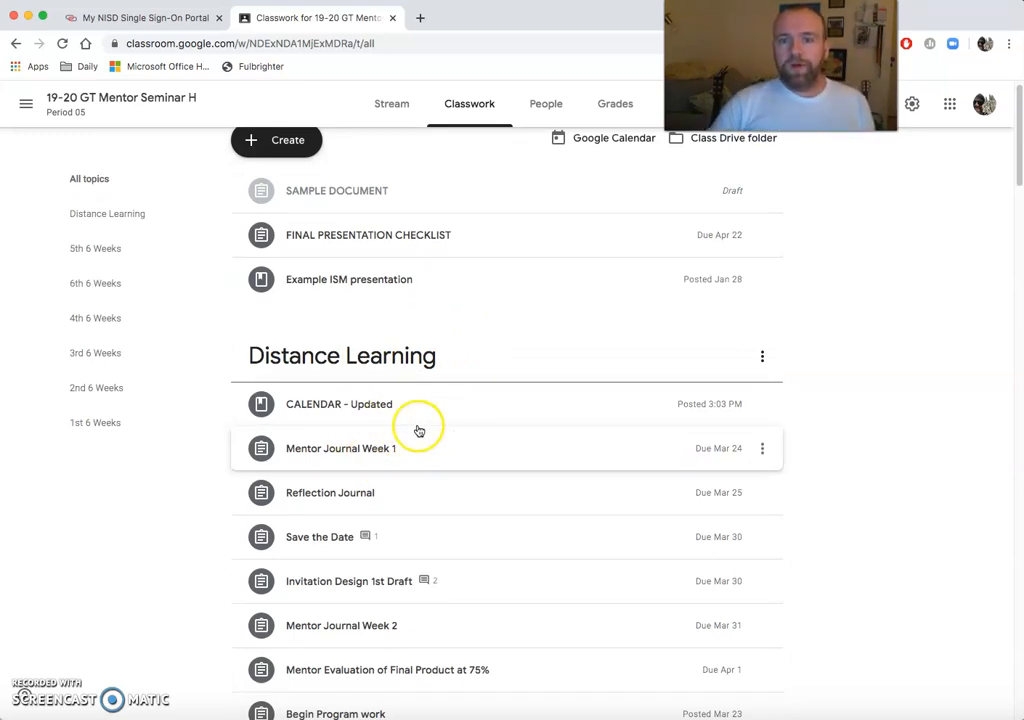
mouse_move(417, 413)
left_mouse_down()
mouse_move(419, 532)
mouse_move(437, 466)
mouse_move(427, 400)
mouse_move(417, 402)
left_mouse_up()
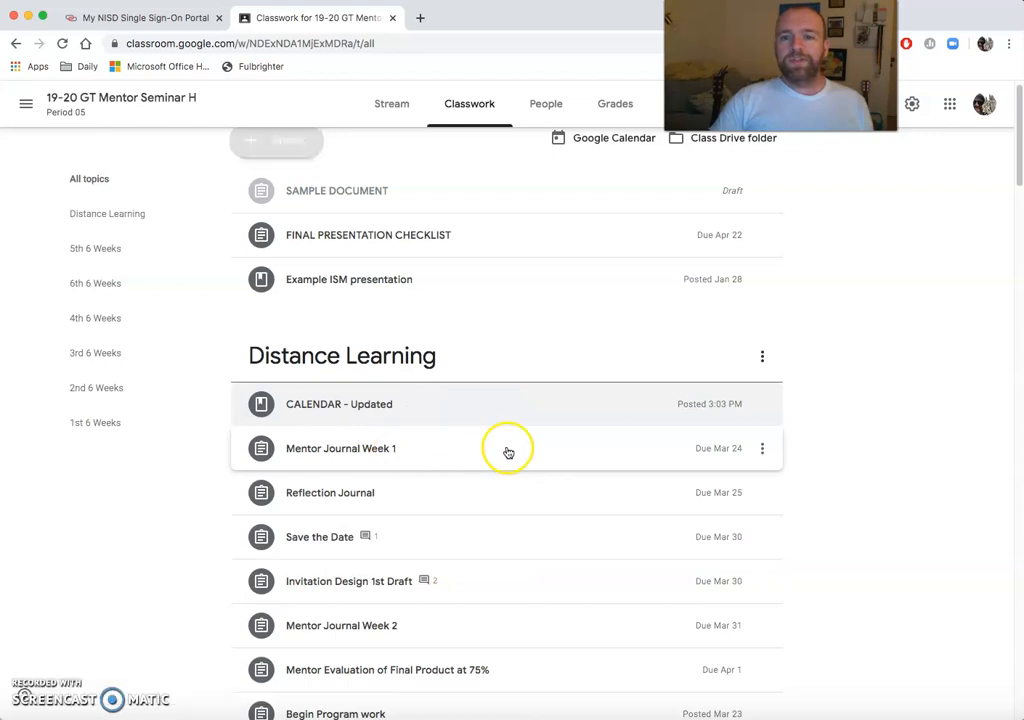
scroll(507, 450, "down", 1)
scroll(441, 503, "down", 5)
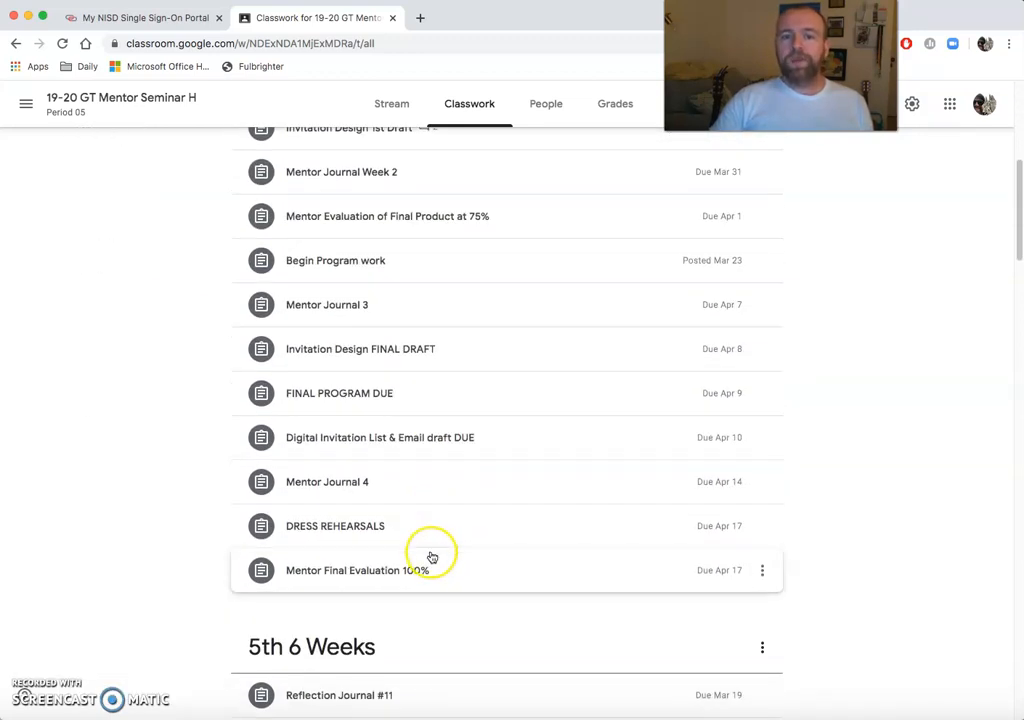
scroll(521, 498, "up", 4)
scroll(519, 498, "up", 1)
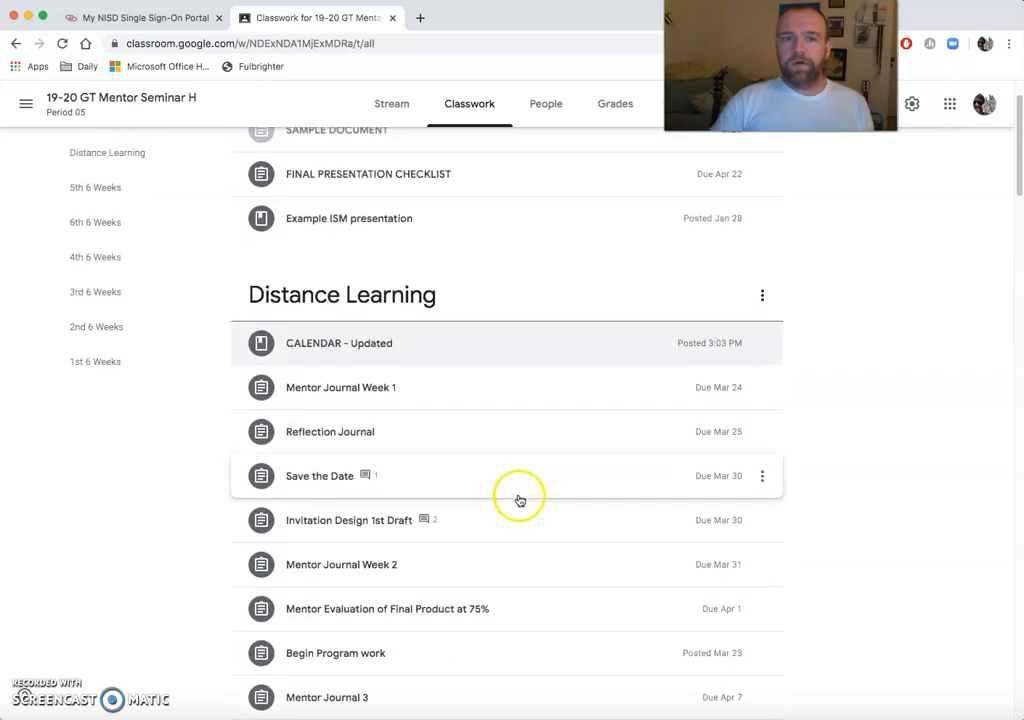
scroll(478, 460, "up", 1)
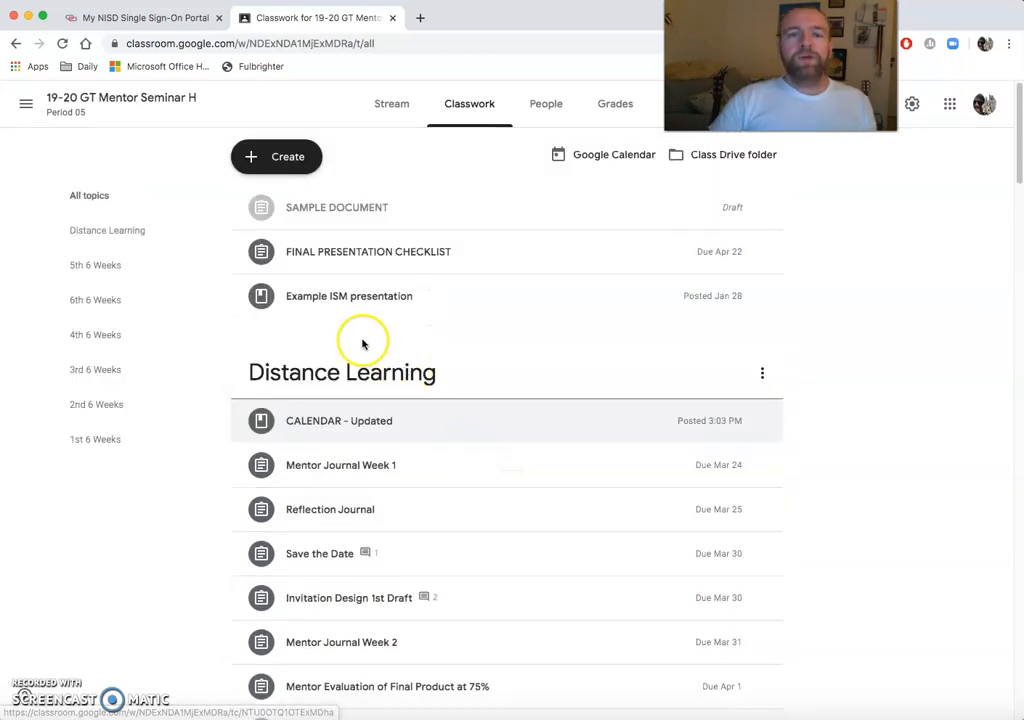
Delete the SAMPLE DOCUMENT draft assignment from Classwork.
left_click(326, 210)
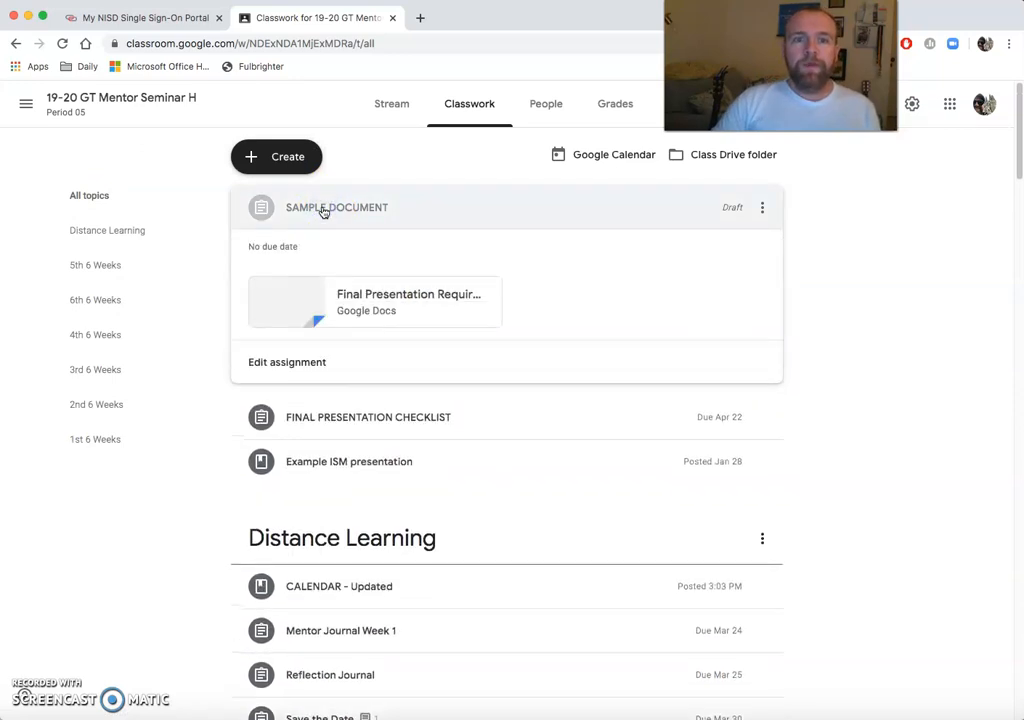
left_click_drag(284, 369, 608, 272)
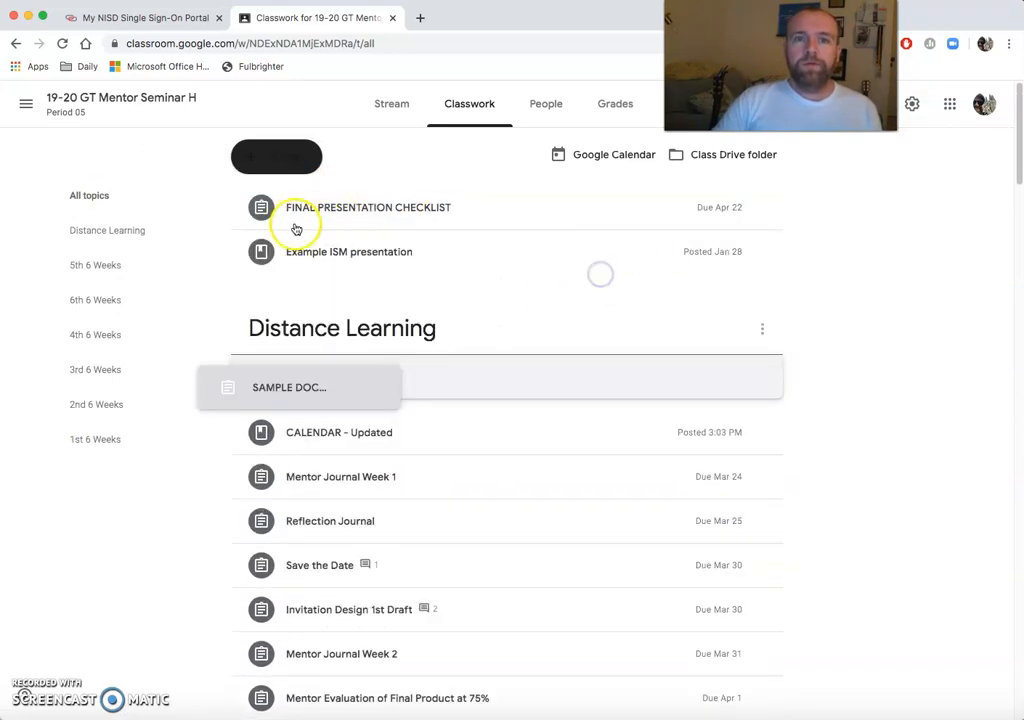
left_click(762, 207)
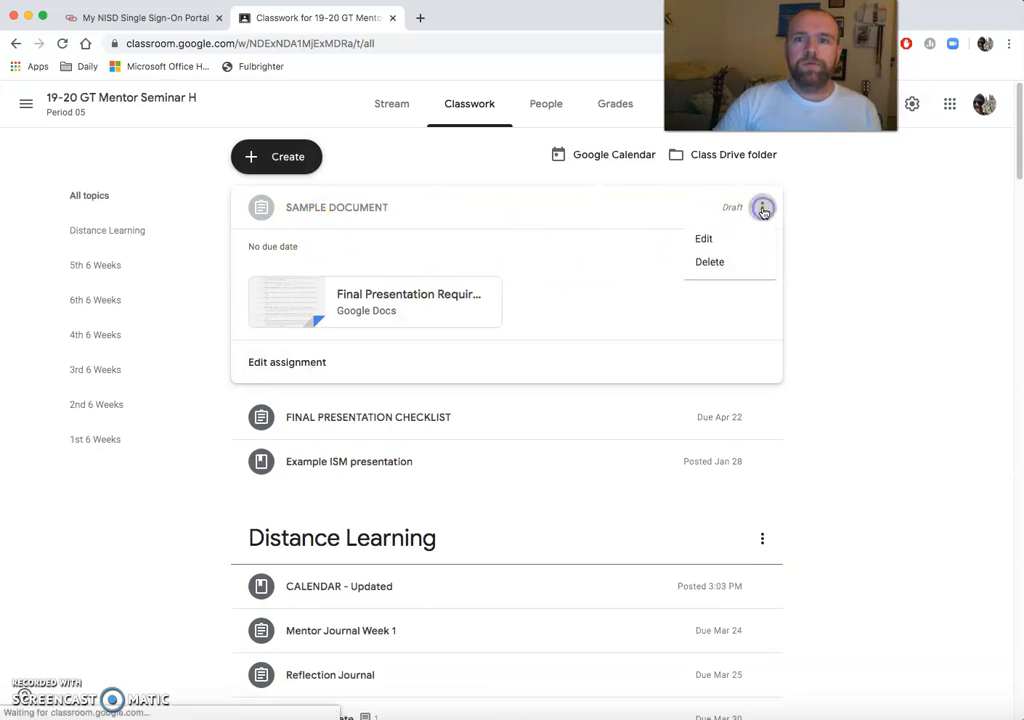
left_click(725, 262)
left_click(555, 424)
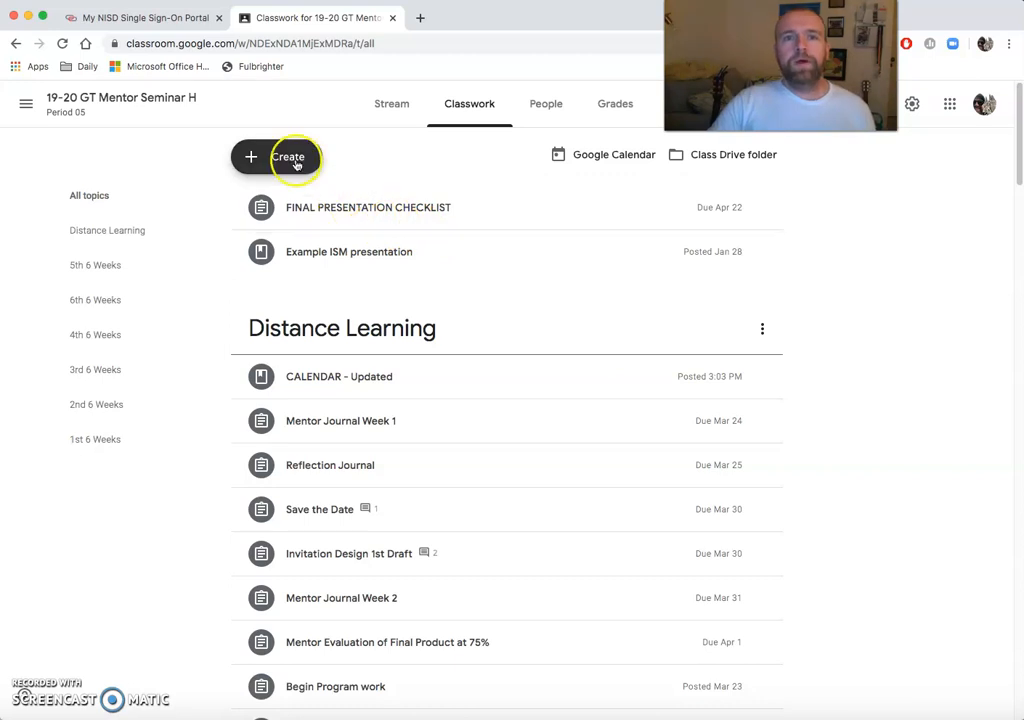
Examine the Classwork creation options and the details of Mentor Journal Week 1 and CALENDAR - Updated under Distance Learning.
left_click(296, 162)
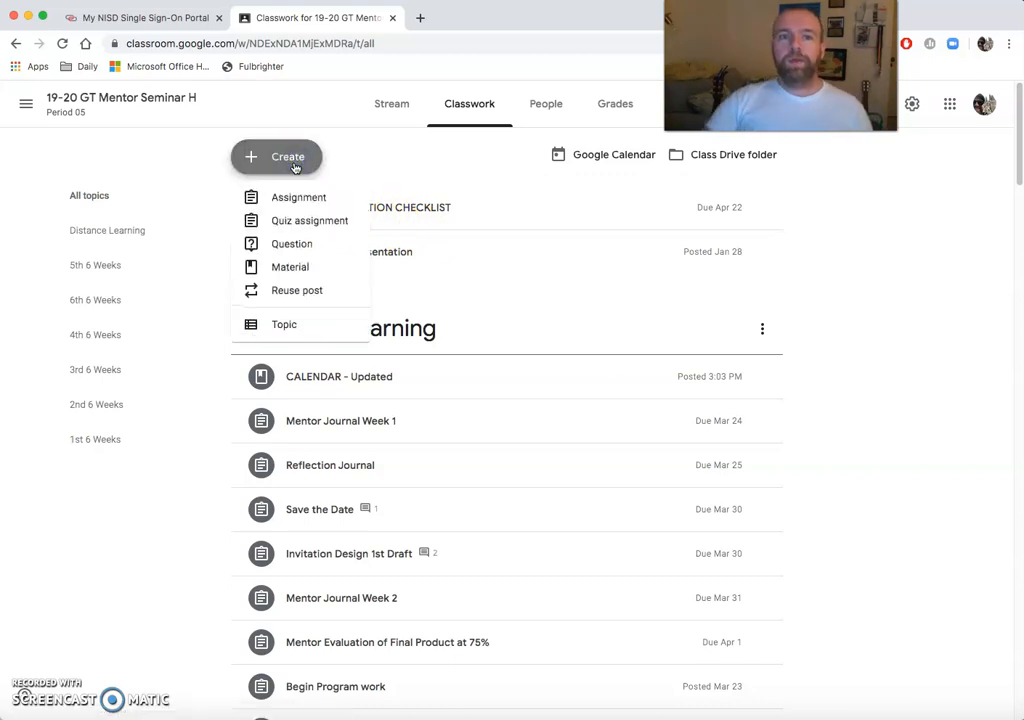
left_click(302, 200)
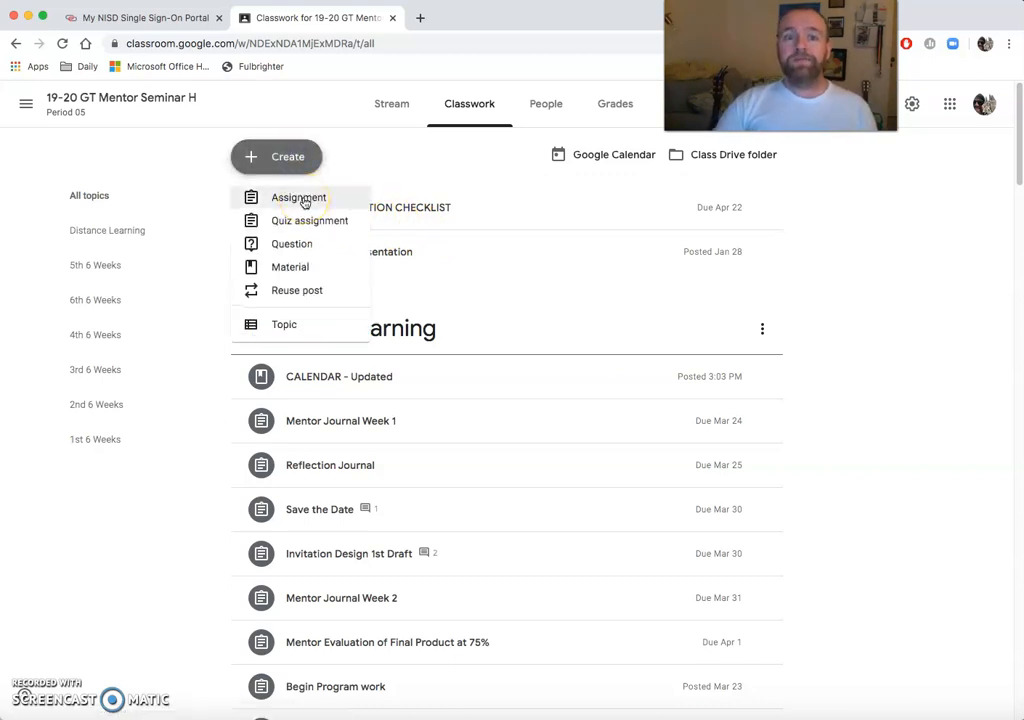
left_click(396, 428)
left_click(394, 430)
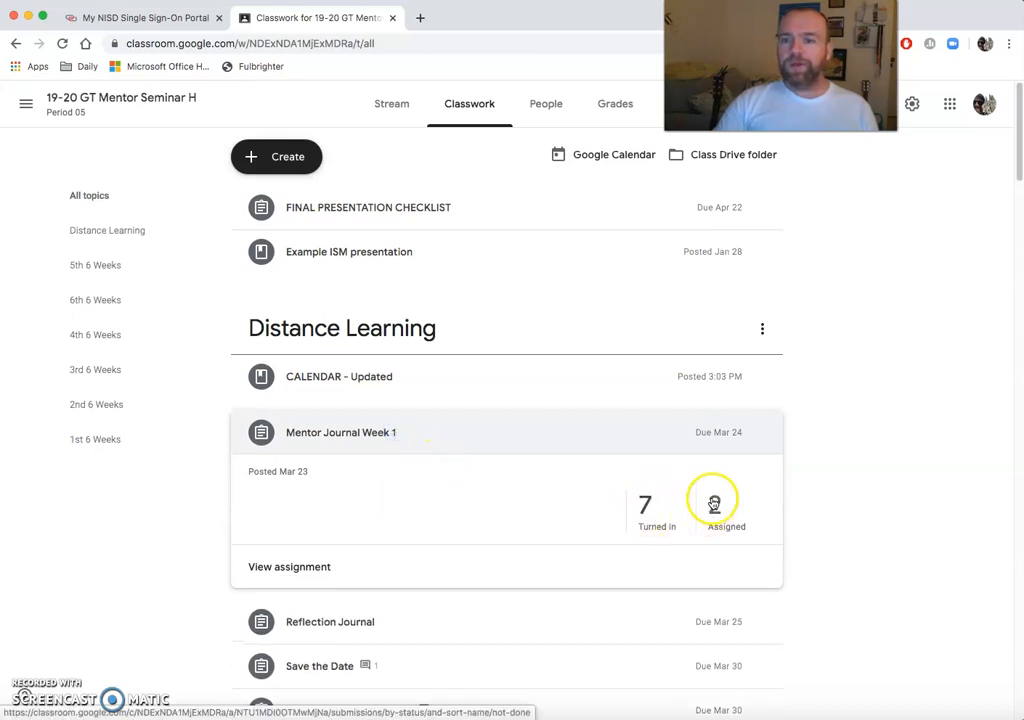
left_click(464, 434)
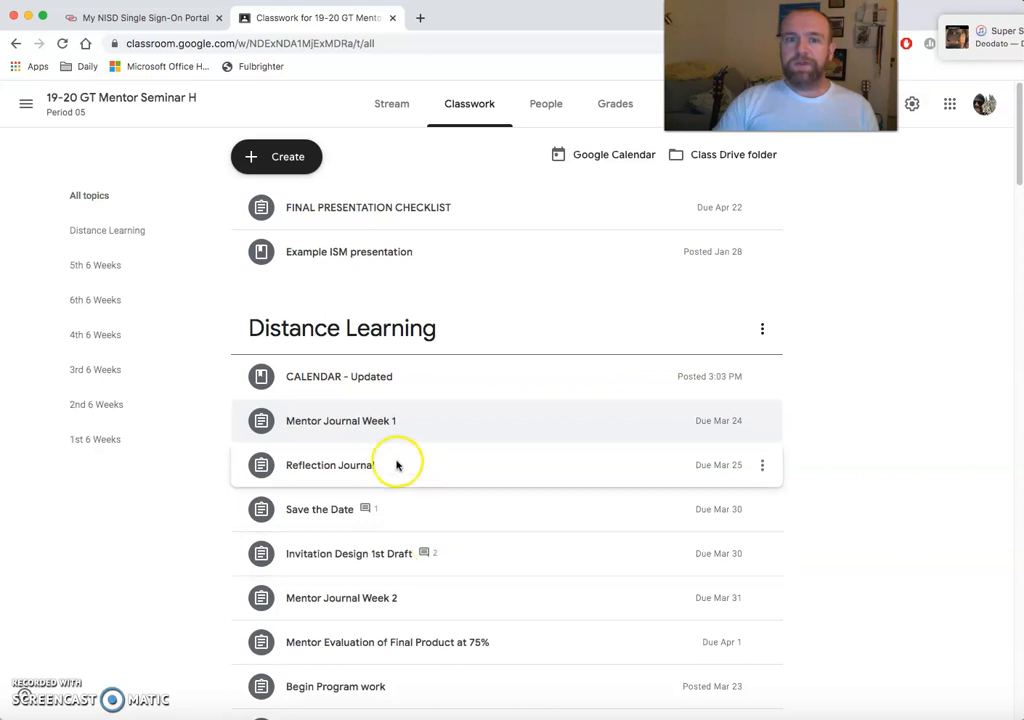
left_click(338, 378)
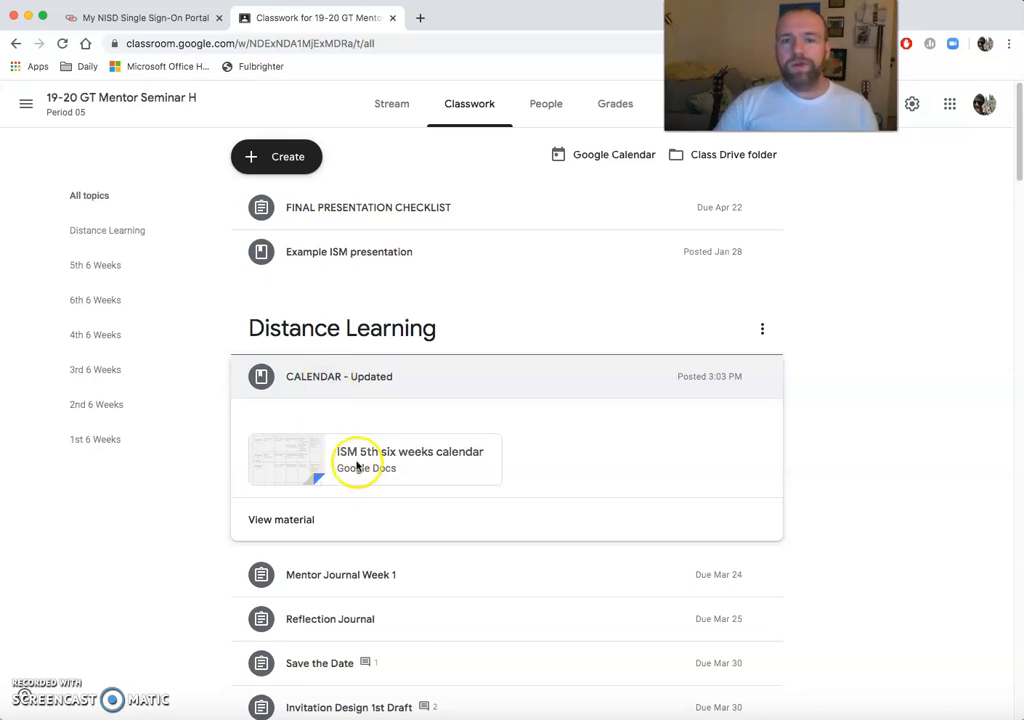
left_click(415, 372)
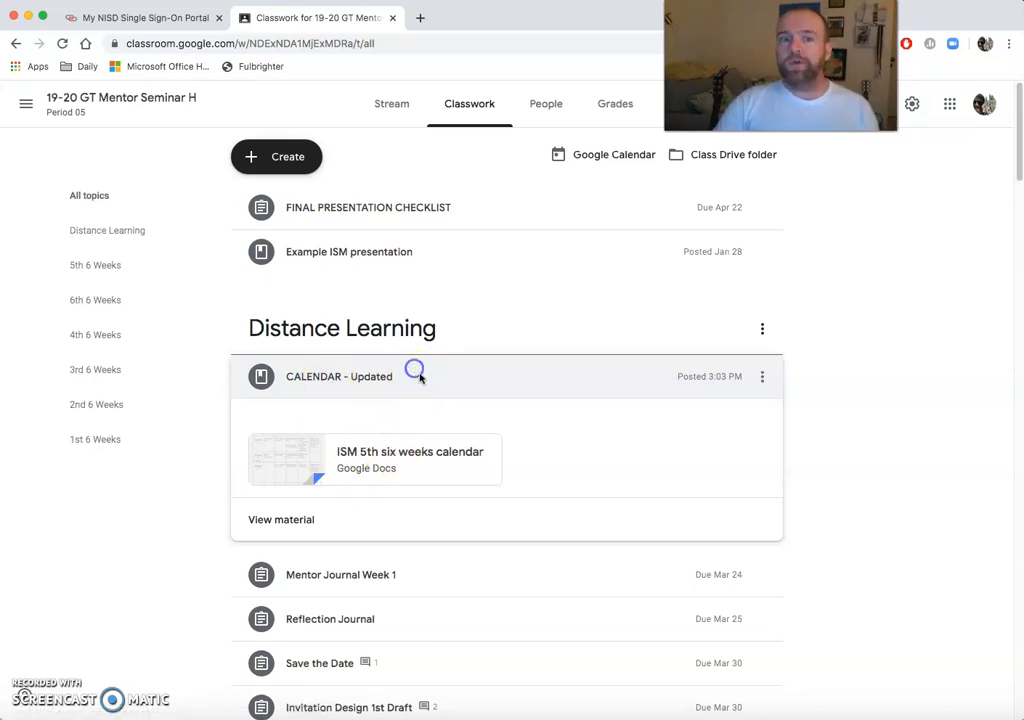
Start a new assignment in the Classwork of 19-20 GT Mentor Seminar H.
left_click(286, 157)
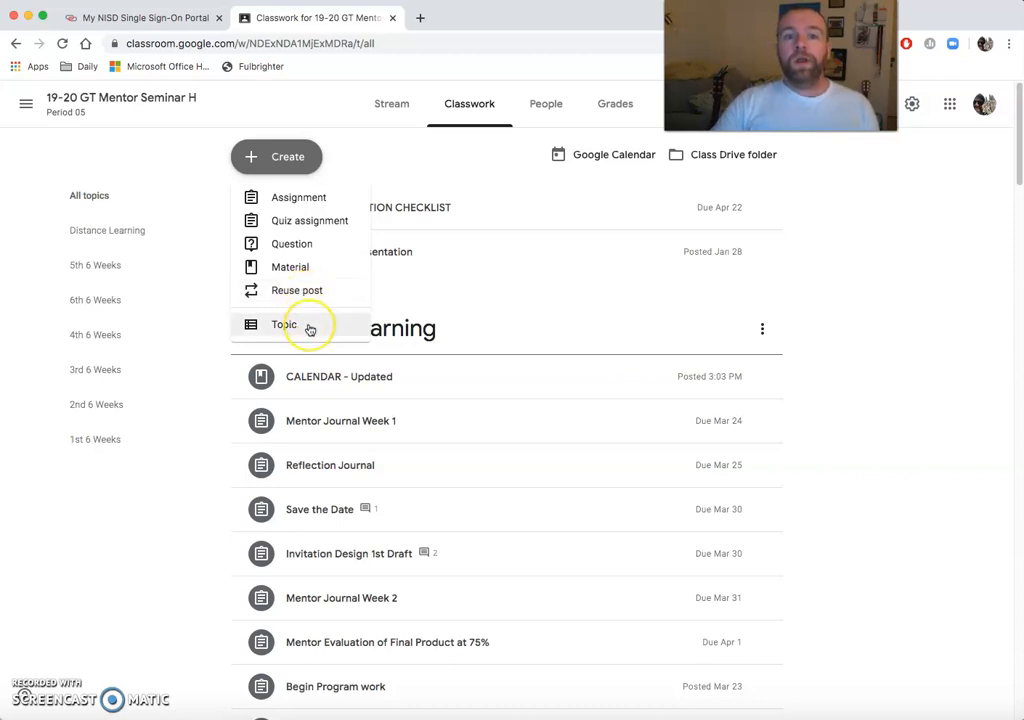
left_click(295, 197)
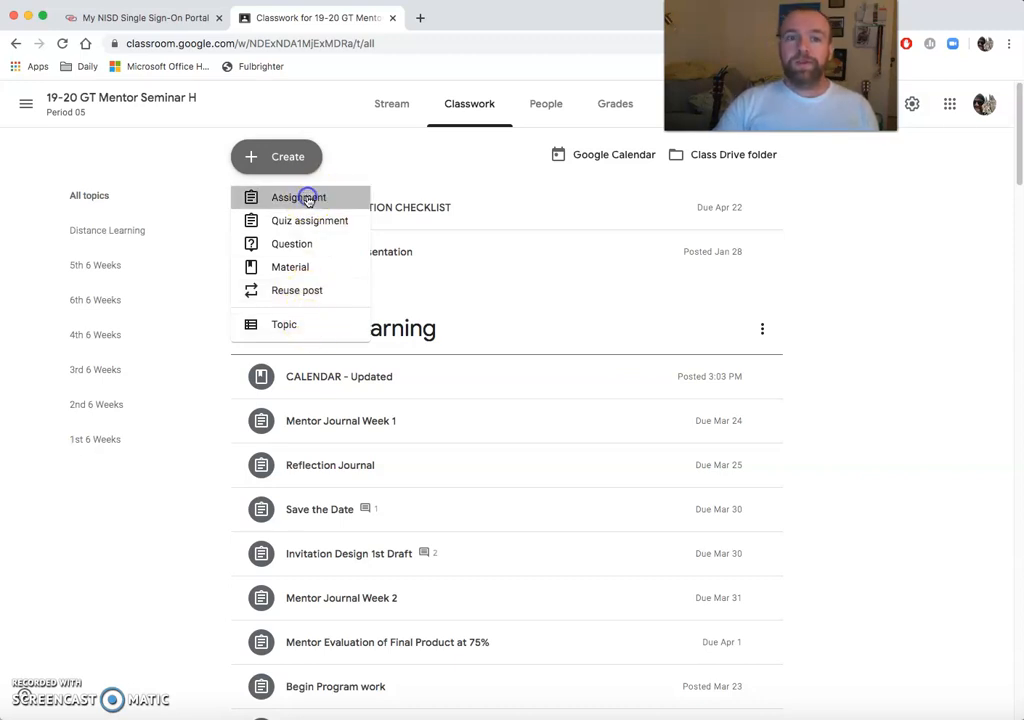
left_click_drag(668, 18, 450, 18)
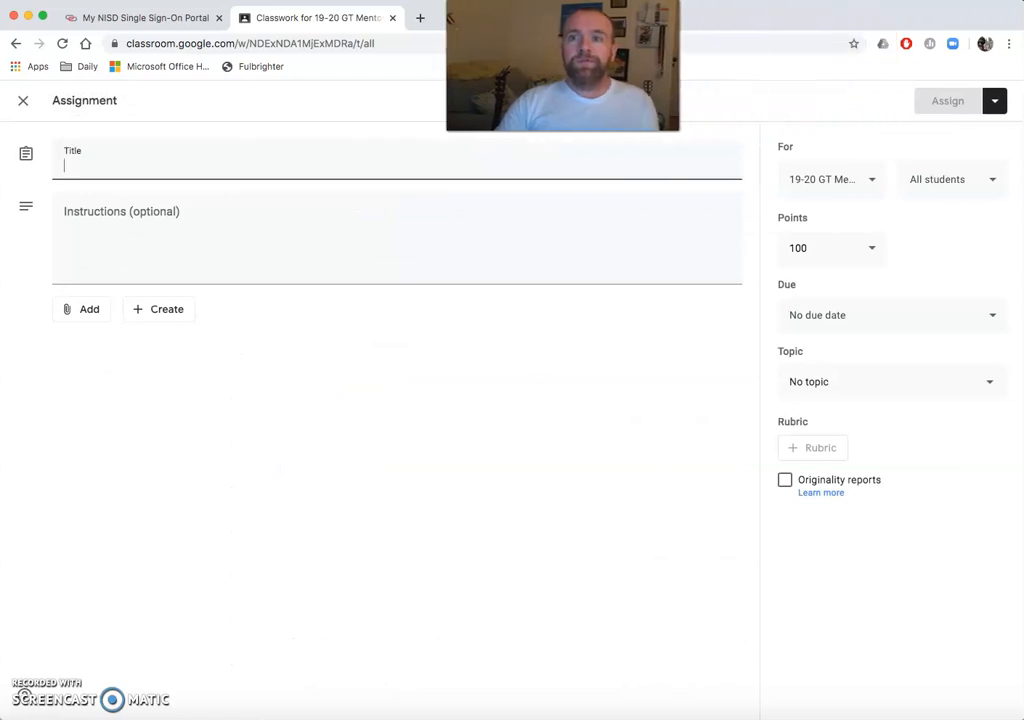
Add both Period 03 GT Mentor classes, the second Period 05 GT Mentor class and the Period 07 GT Mentor class to the assignment's recipients.
left_click(870, 182)
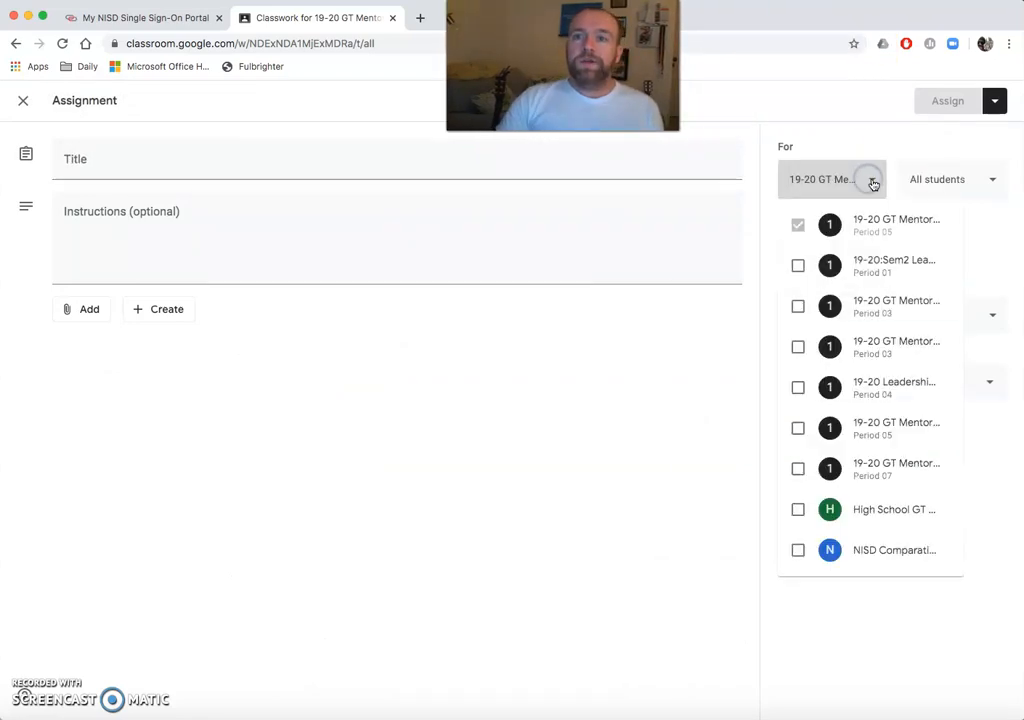
left_click(798, 306)
left_click(798, 347)
left_click(797, 428)
left_click(797, 469)
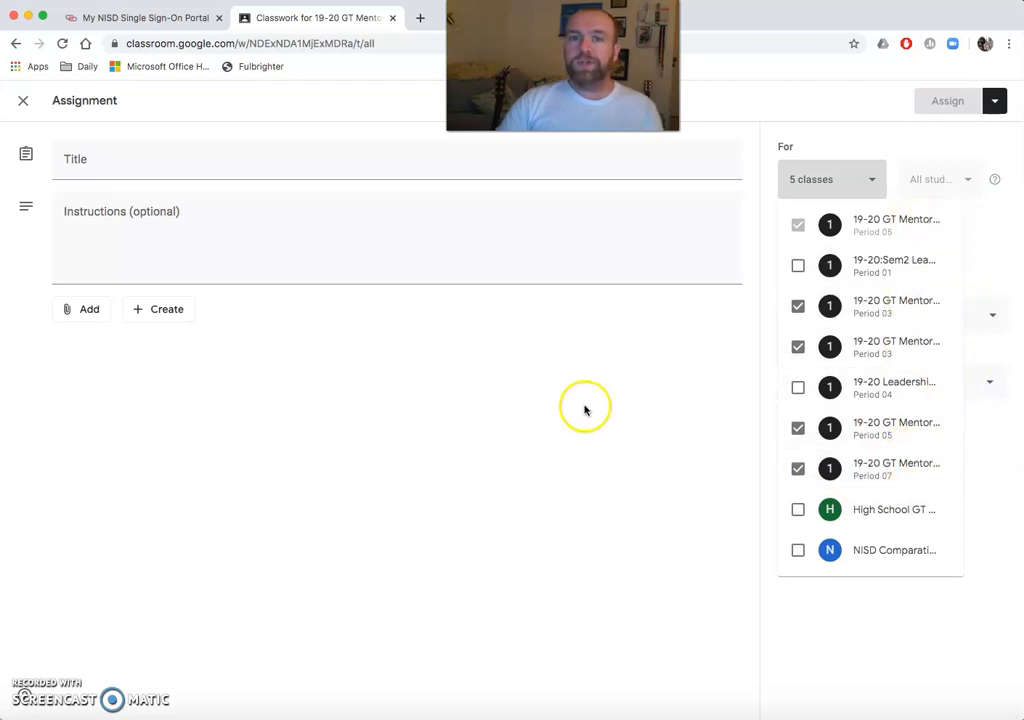
left_click(191, 172)
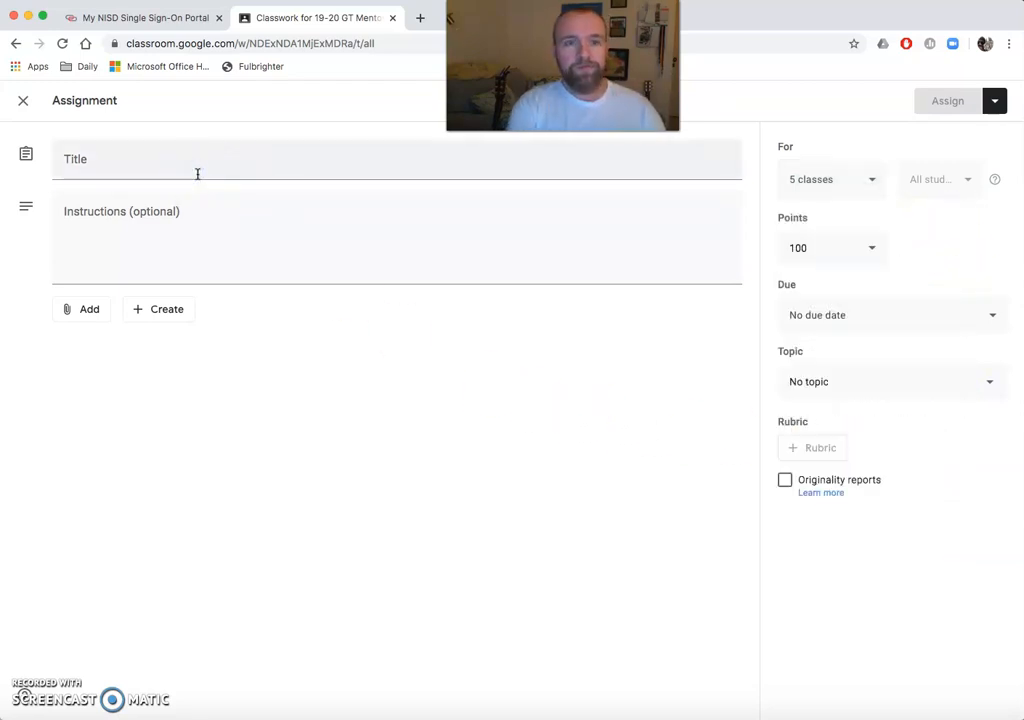
Title the assignment SAMPLE DOCUMENT.
left_click(144, 171)
type("SAMPLE DOCUME")
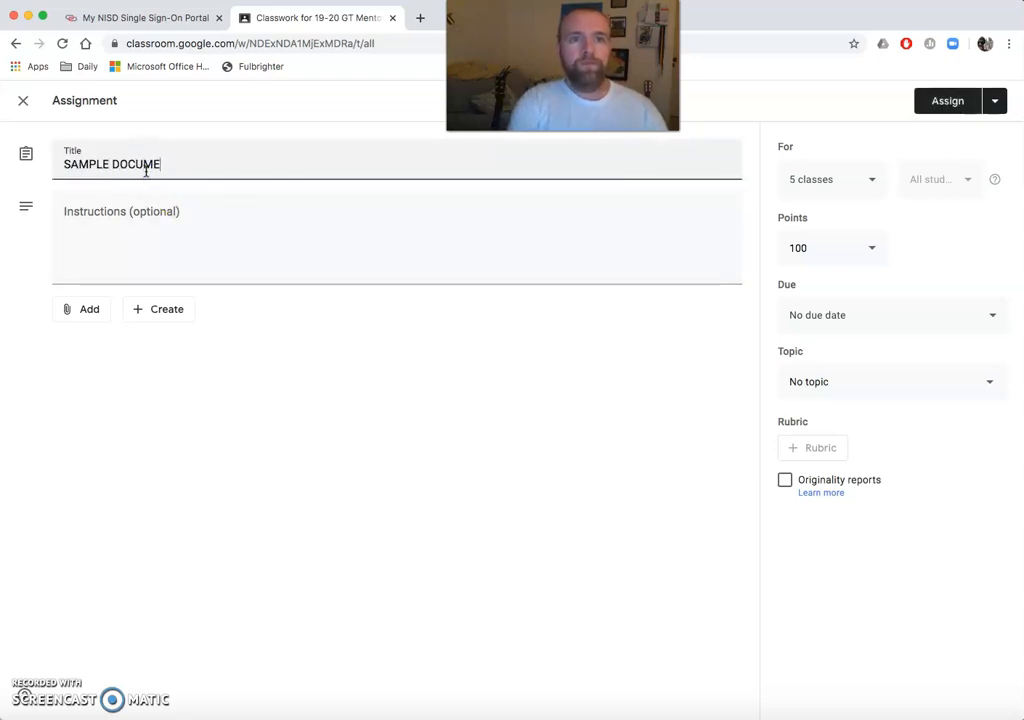
type("NT")
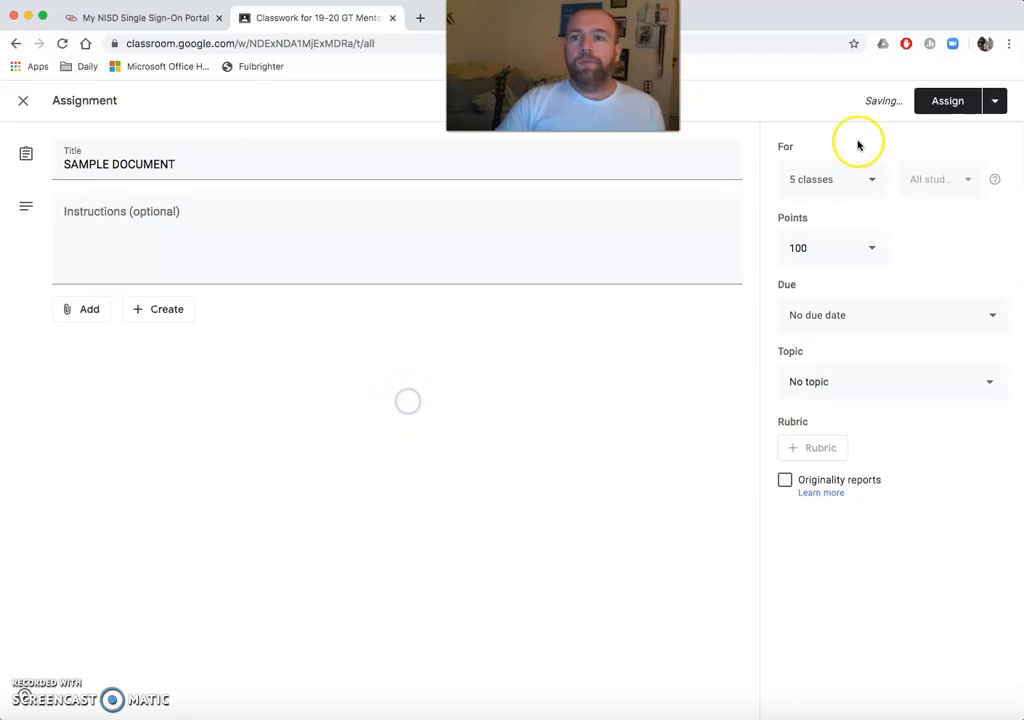
Remove the four additional GT Mentor classes so that the assignment is only for the original Period 05 class.
left_click(853, 183)
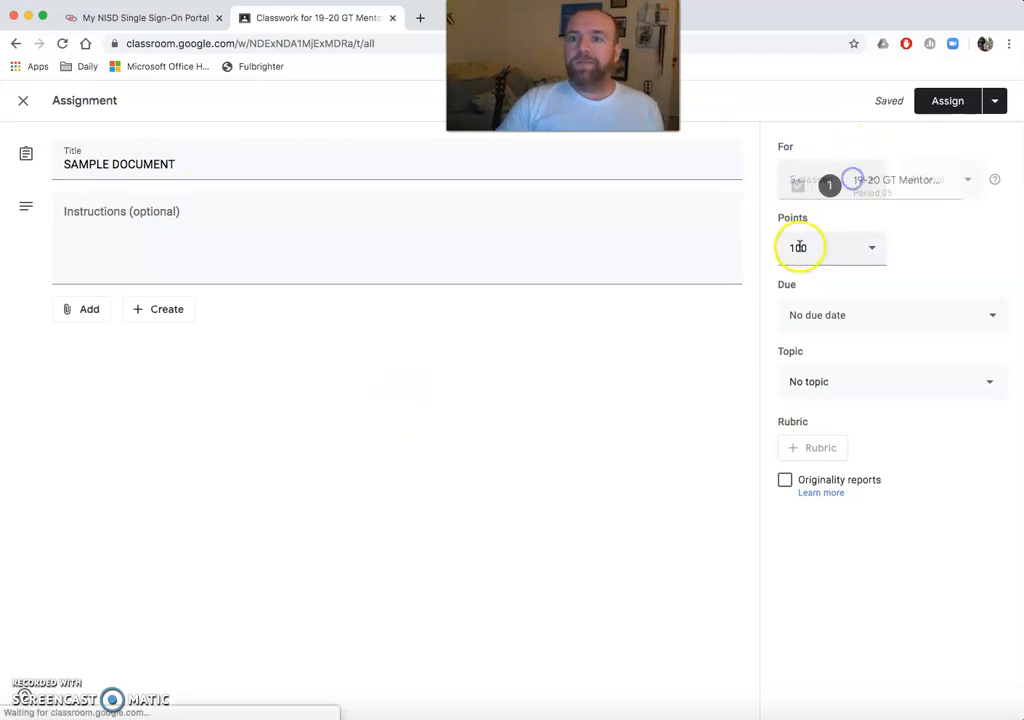
left_click(856, 308)
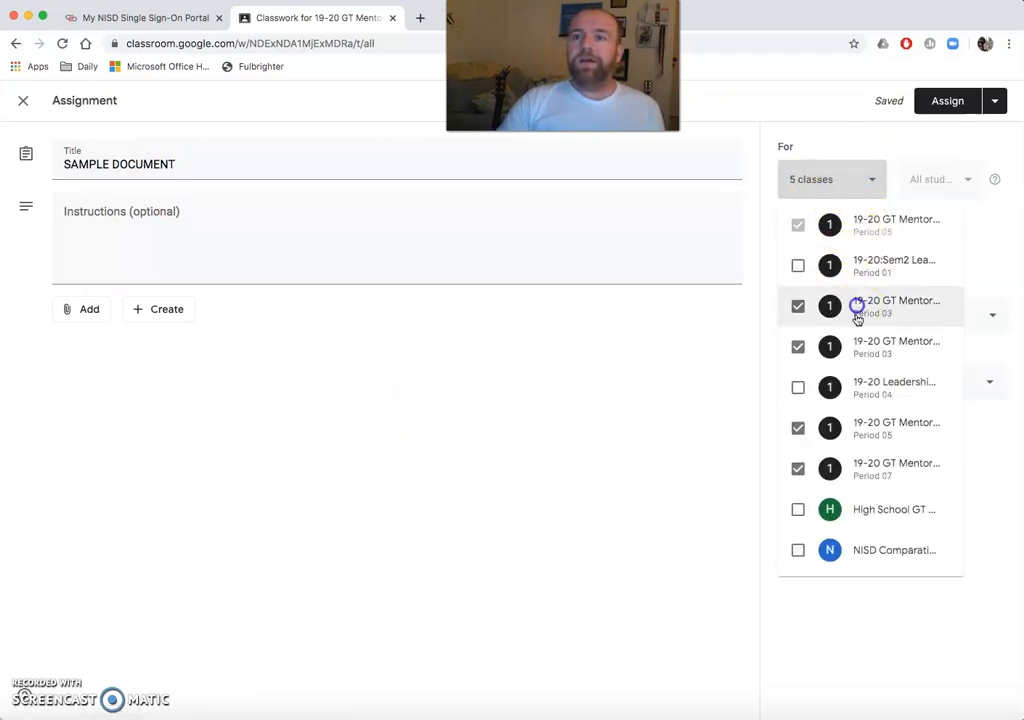
left_click(866, 346)
left_click(870, 430)
left_click(869, 468)
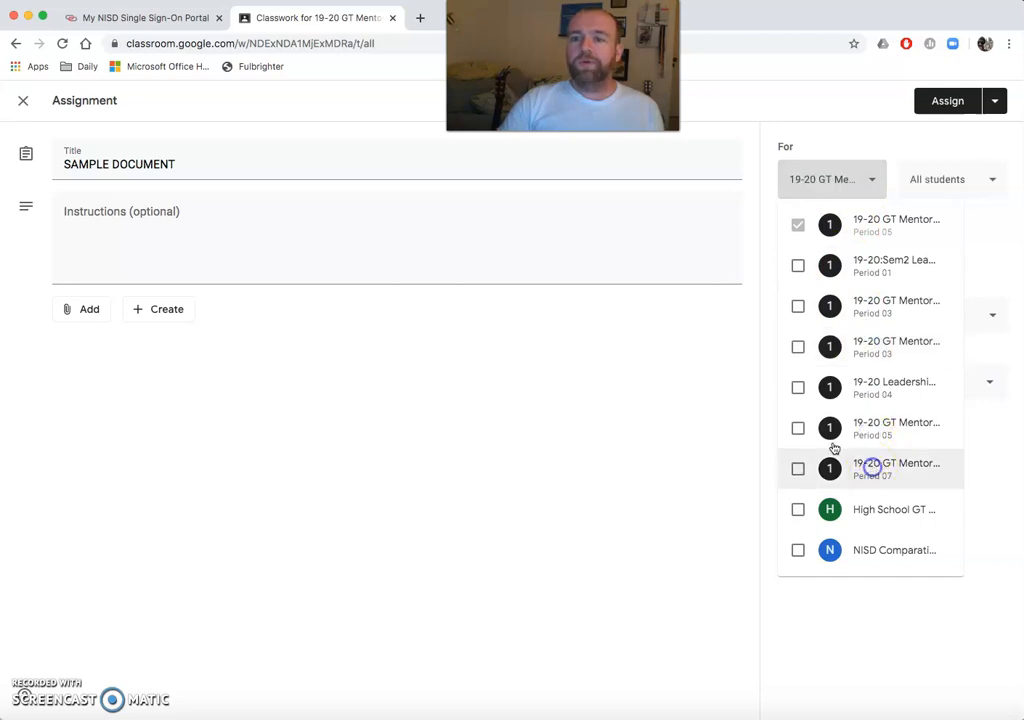
left_click(679, 388)
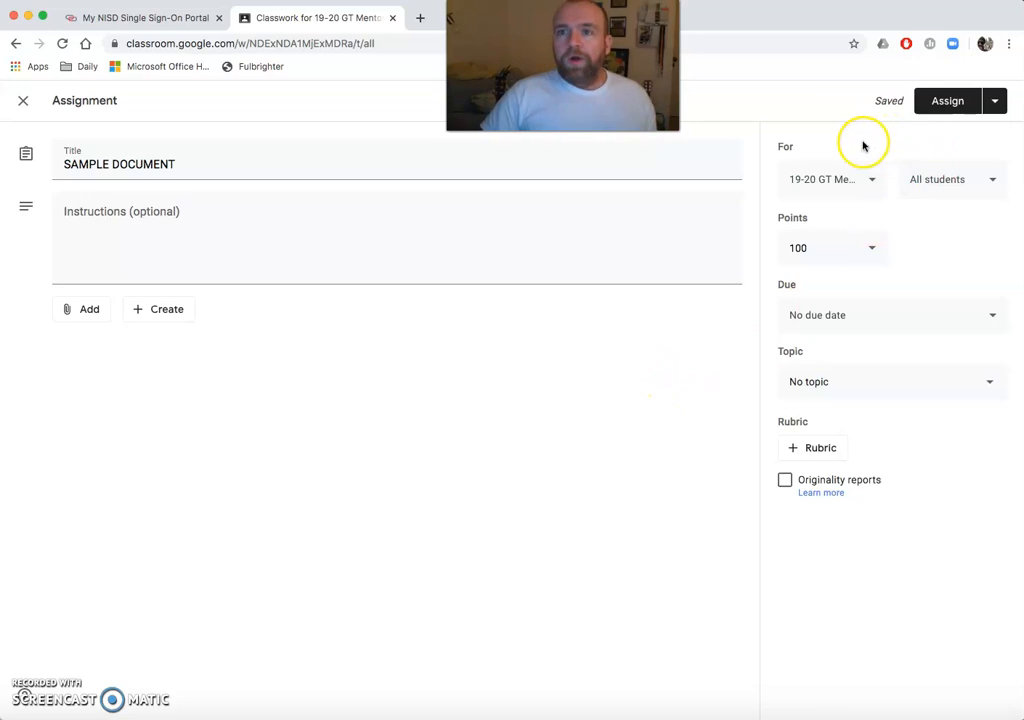
Check the posting options, including Schedule, for the assignment with only one class selected.
left_click(996, 102)
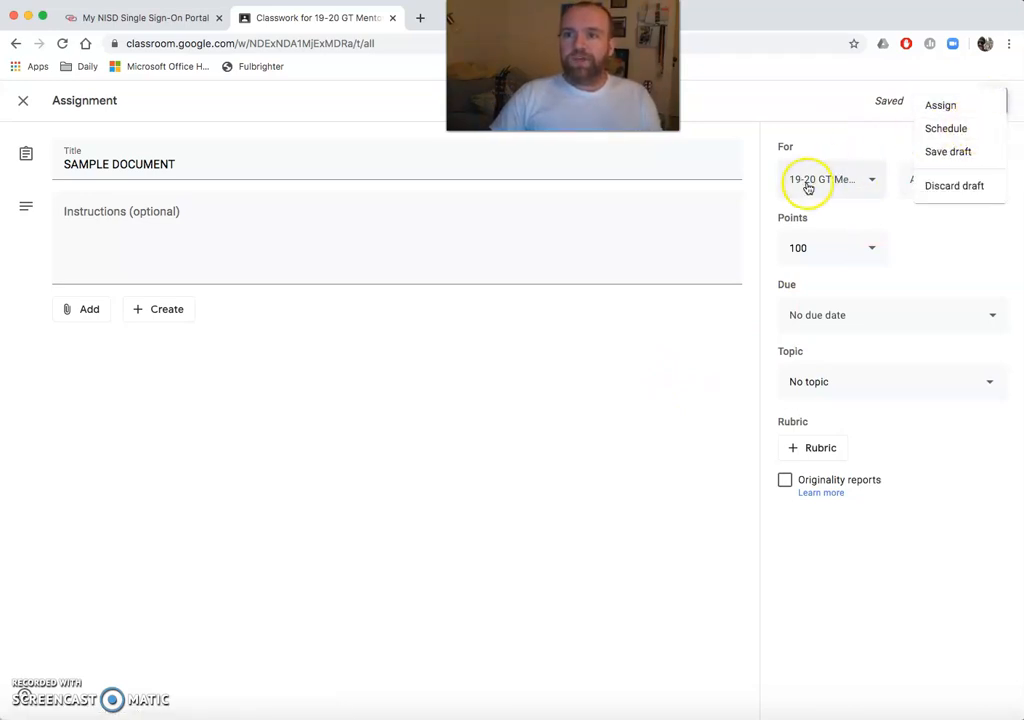
left_click(840, 120)
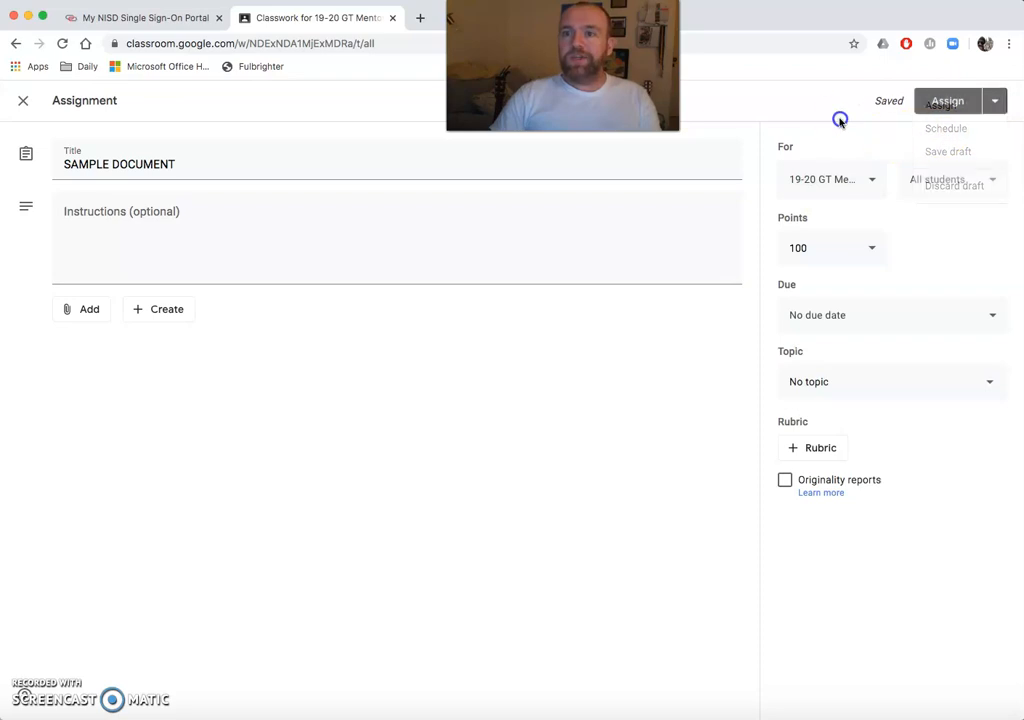
left_click(996, 101)
left_click(849, 97)
Add the 19-20:Sem2 Period 01 class to the recipients and check the assignment's posting options with two classes.
left_click(873, 178)
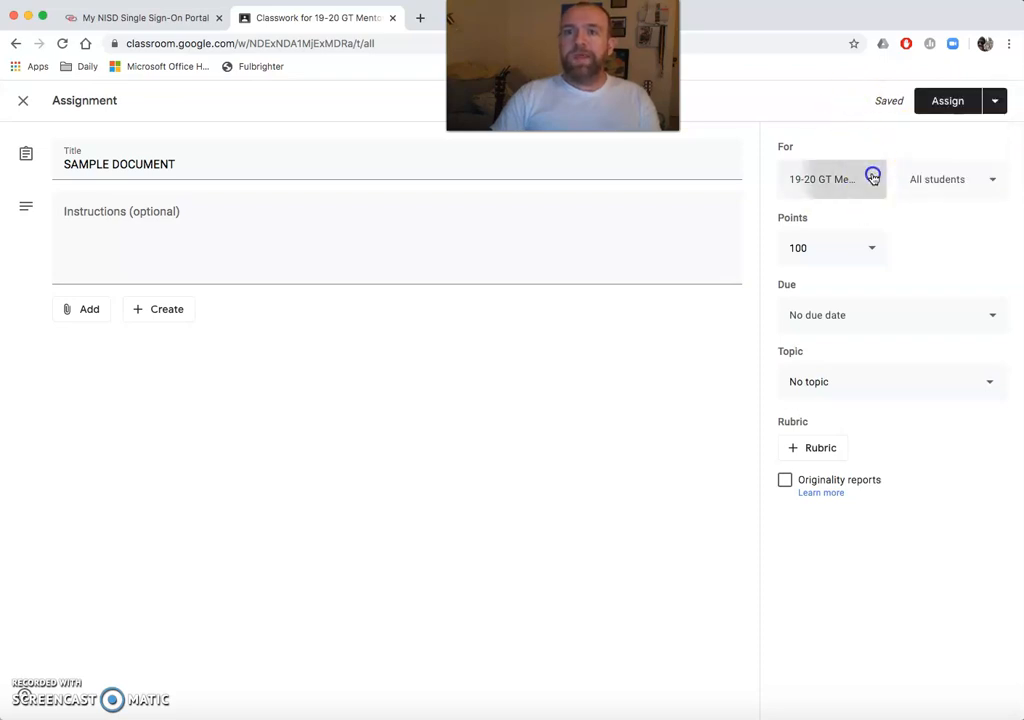
left_click(878, 268)
left_click(832, 119)
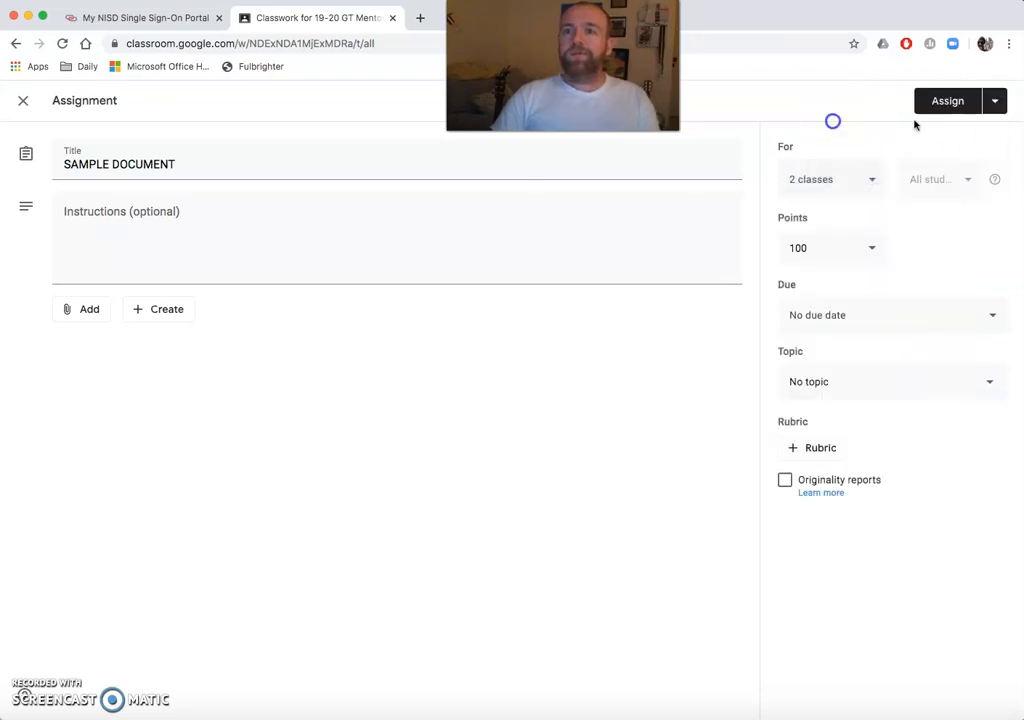
left_click(996, 101)
left_click(820, 115)
Remove the 19-20:Sem2 Period 01 class from the assignment's recipients.
left_click(873, 178)
left_click(840, 258)
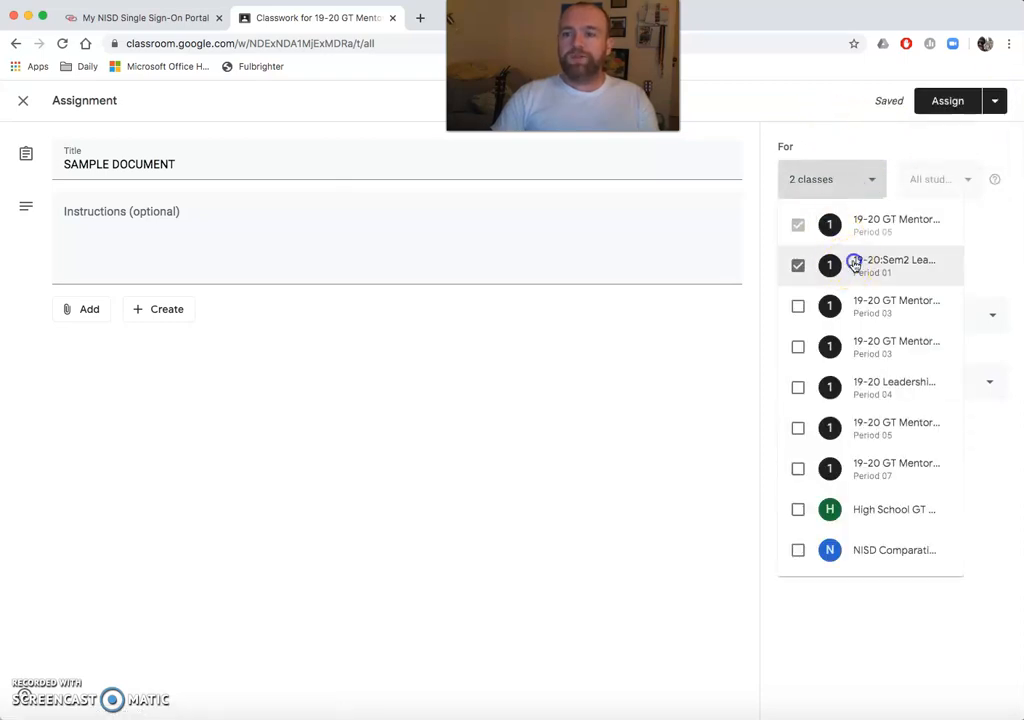
left_click(747, 315)
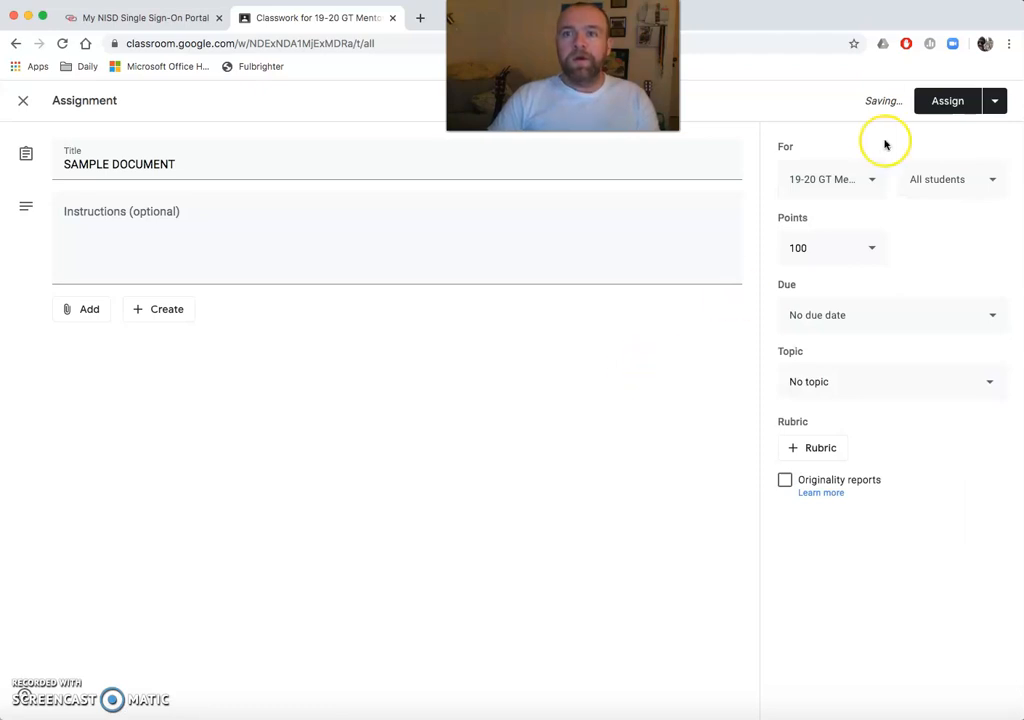
Select the GT Mentor classes for Periods 03, 05 and 07 again and check the posting options for multiple classes.
left_click(871, 180)
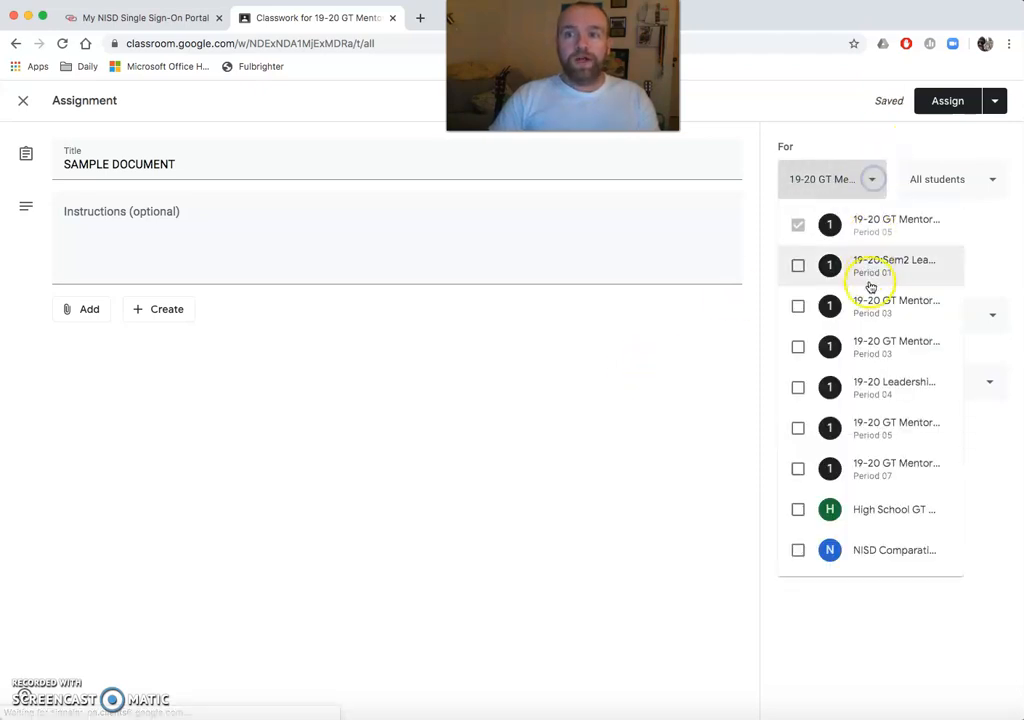
left_click(873, 301)
left_click(878, 349)
left_click(896, 433)
left_click(897, 472)
left_click(703, 424)
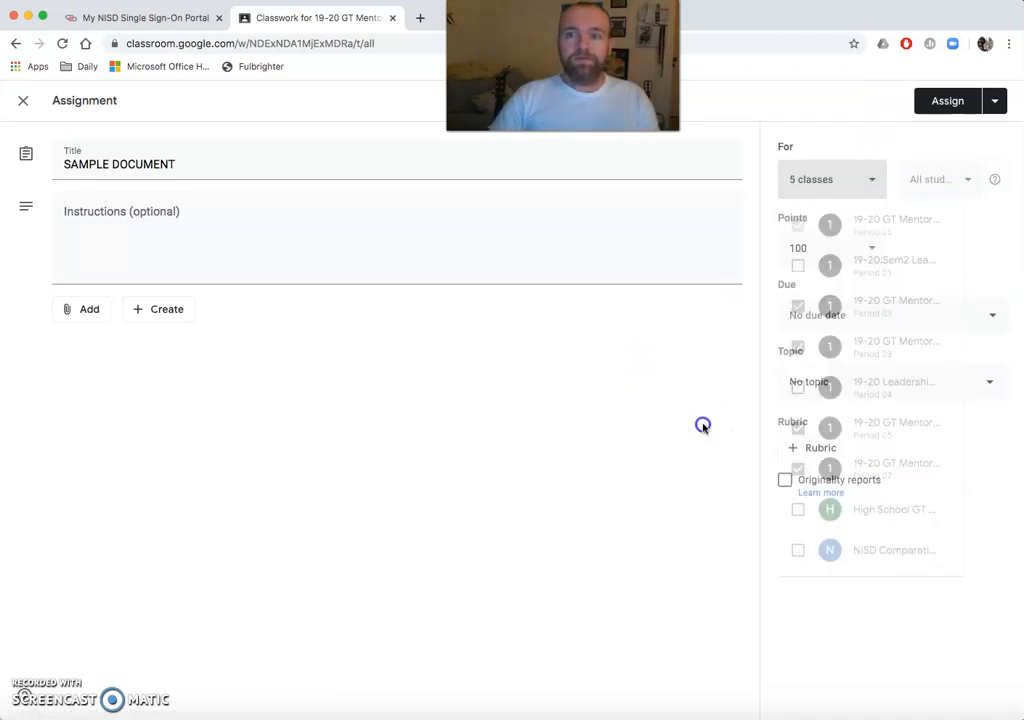
left_click(995, 103)
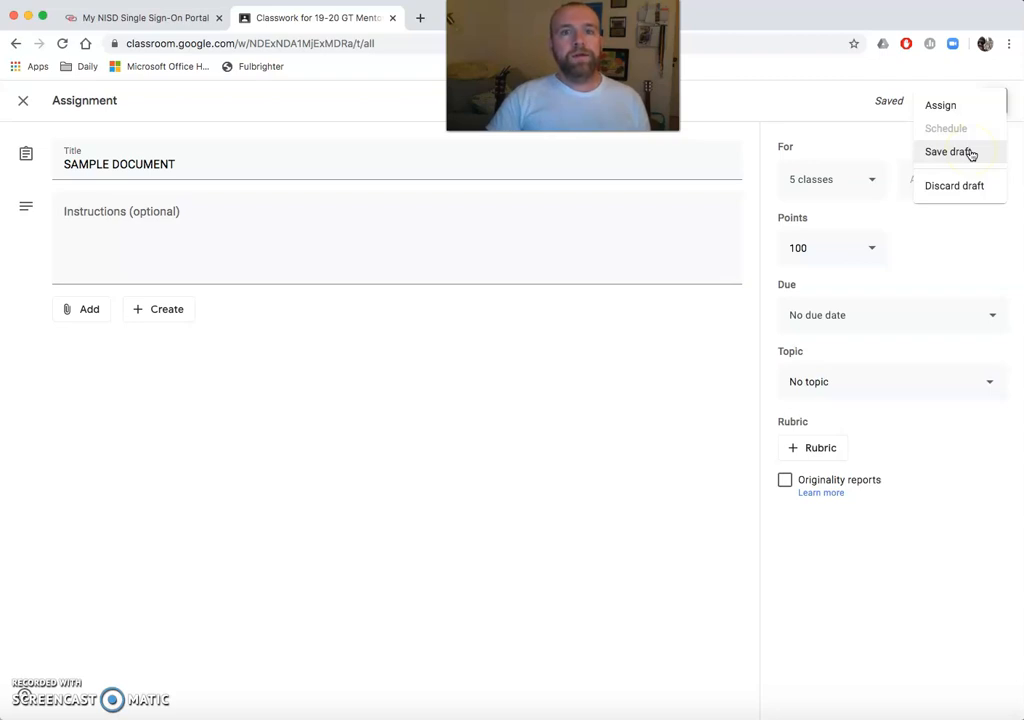
left_click(28, 105)
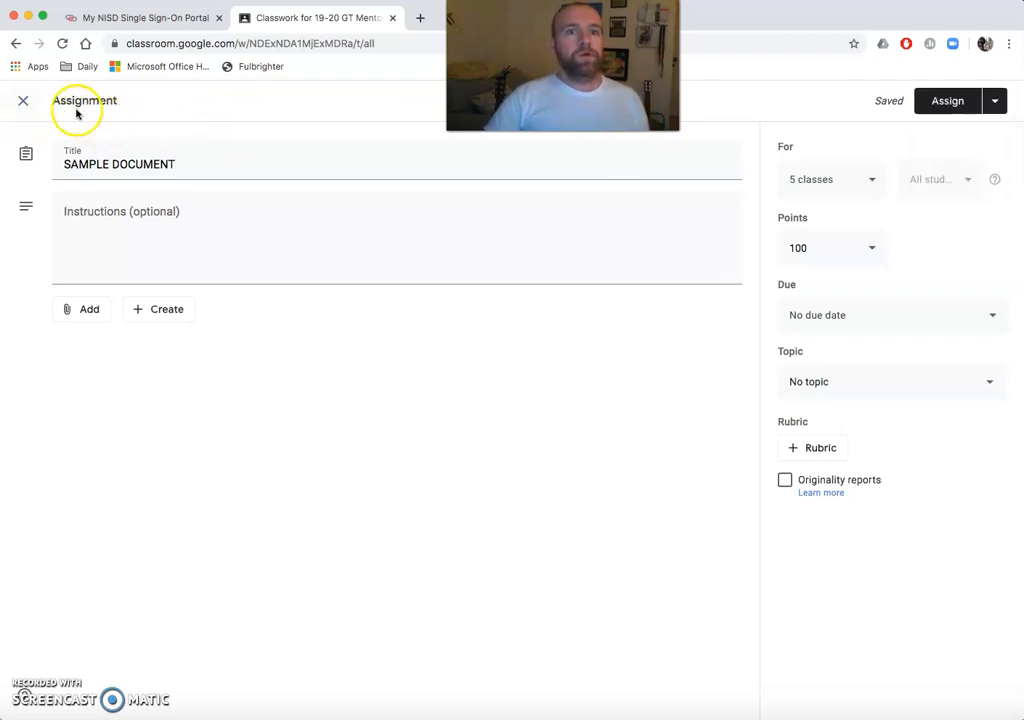
Close the assignment, reopen the SAMPLE DOCUMENT draft from Classwork for editing, and check its posting options.
left_click(25, 102)
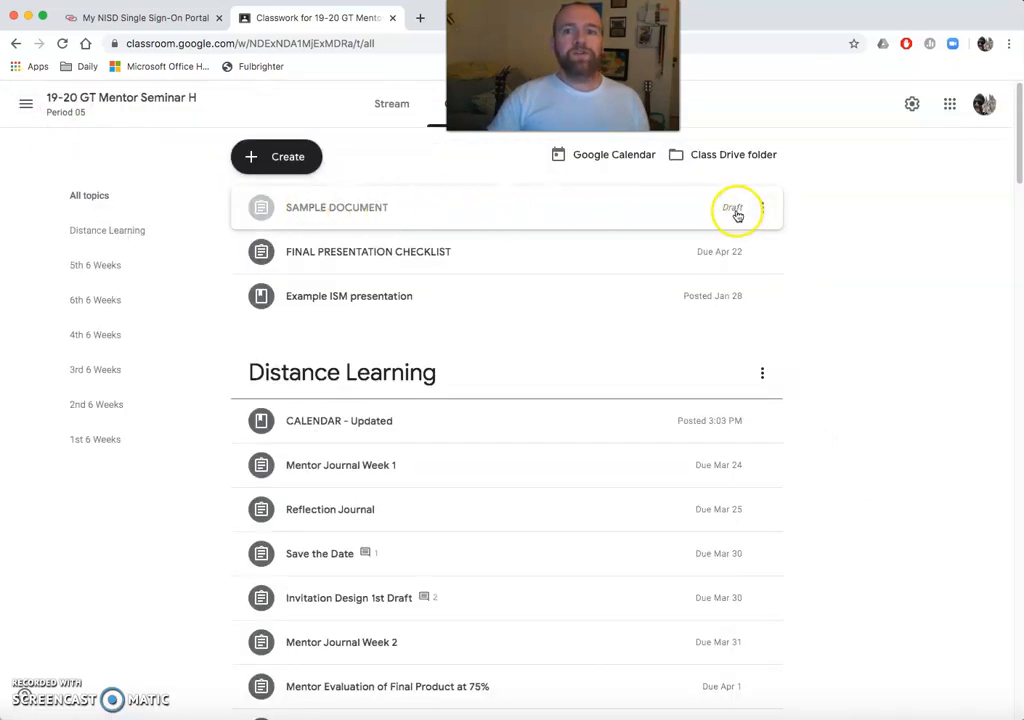
left_click(658, 207)
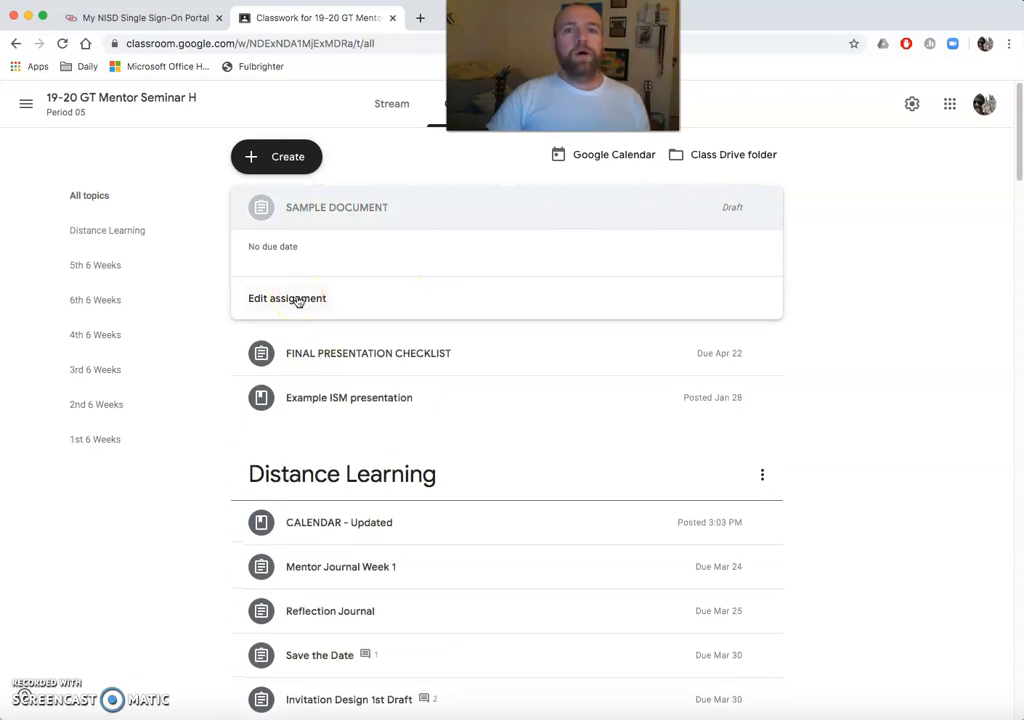
left_click(297, 299)
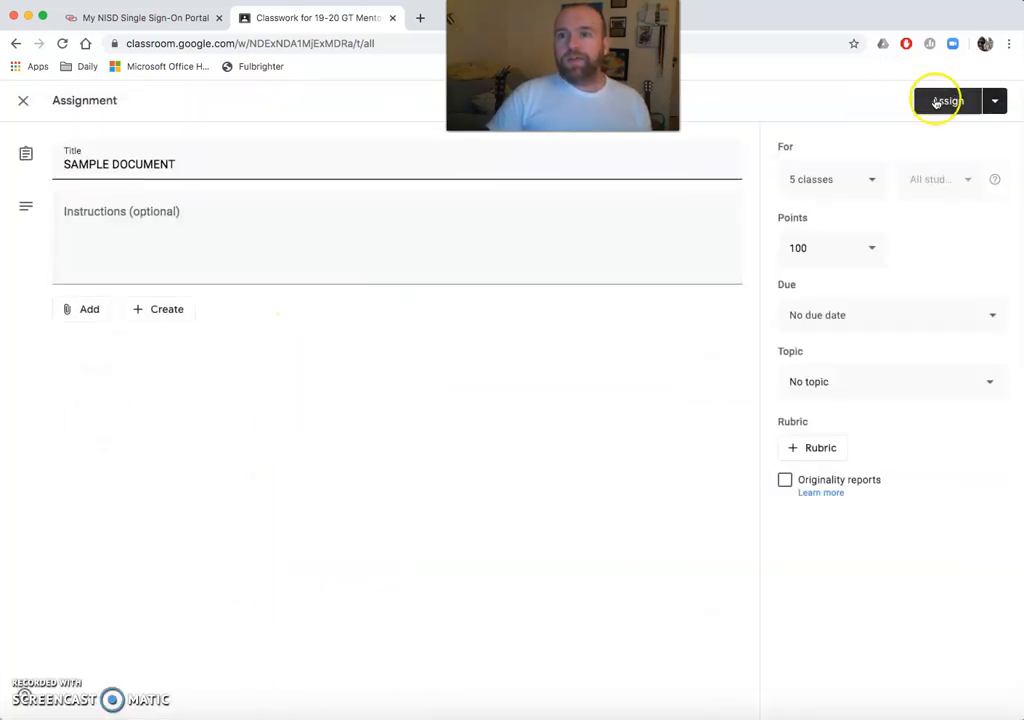
left_click(1001, 104)
left_click(601, 382)
Deselect the extra Period 03, Period 05 and Period 07 GT Mentor classes in the reopened draft.
left_click(846, 181)
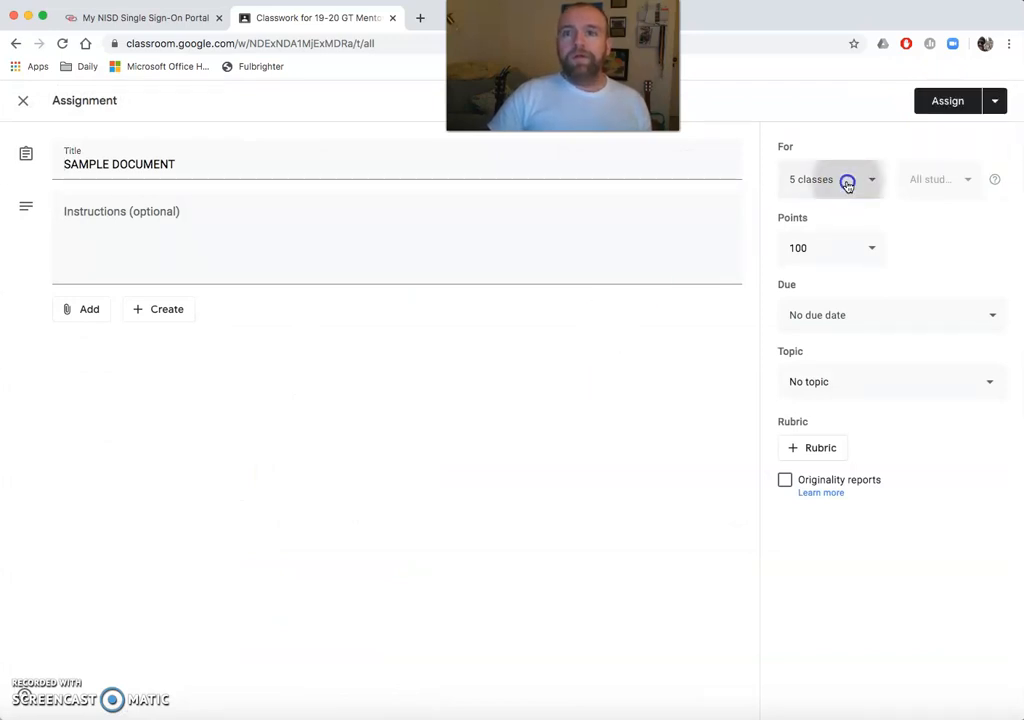
left_click(864, 305)
left_click(863, 347)
left_click(865, 429)
left_click(874, 470)
left_click(603, 397)
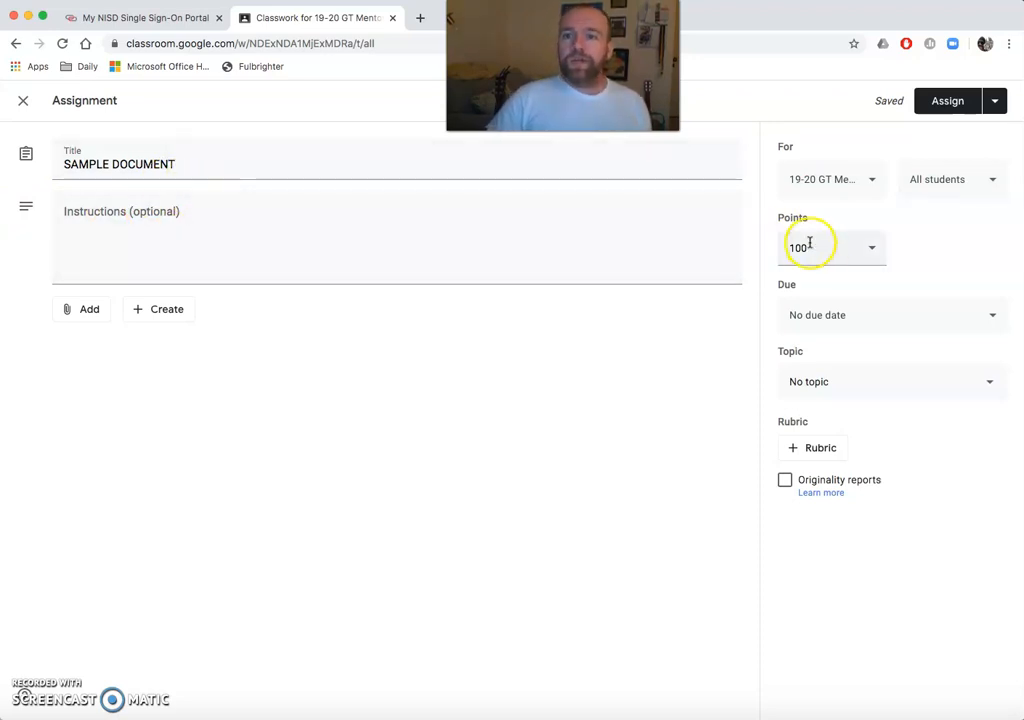
Look over the topic choices and the attachment sources available for the SAMPLE DOCUMENT assignment.
left_click(847, 383)
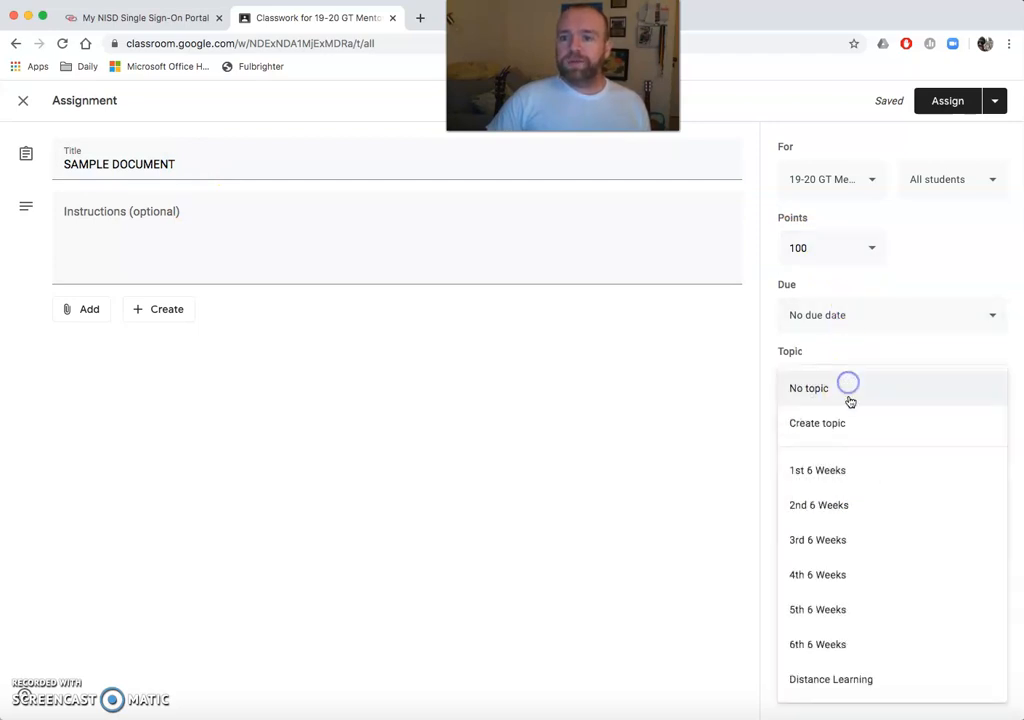
left_click(469, 379)
left_click(86, 309)
left_click(155, 345)
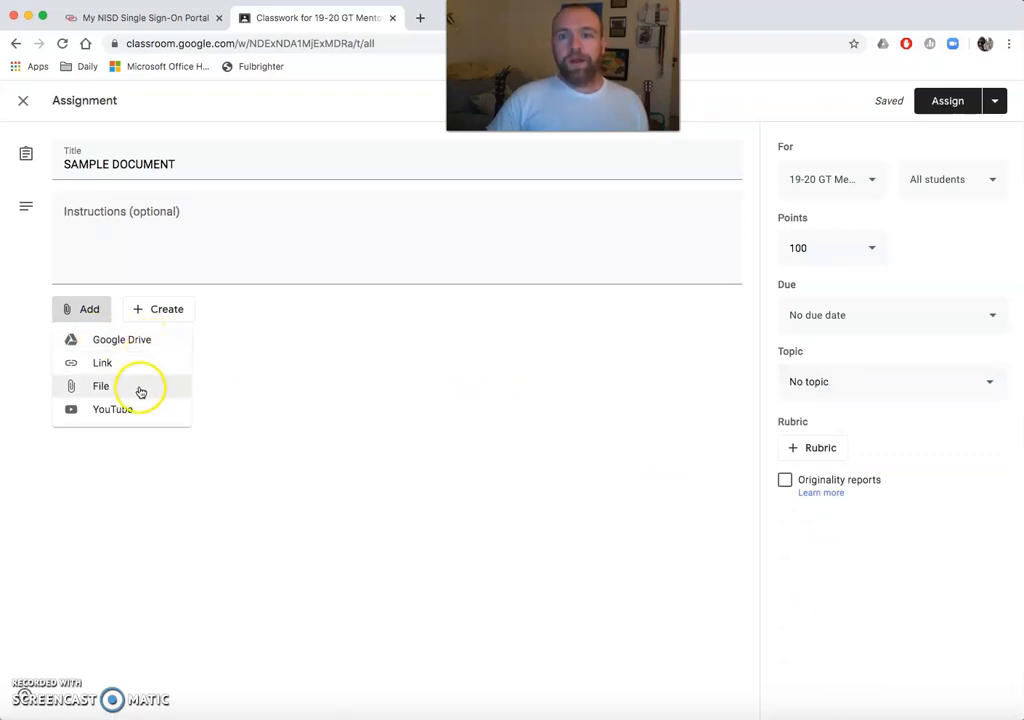
View the local Documents folder in Finder and the separate Google Drive window, and return to the assignment in Classroom.
left_click(1020, 470)
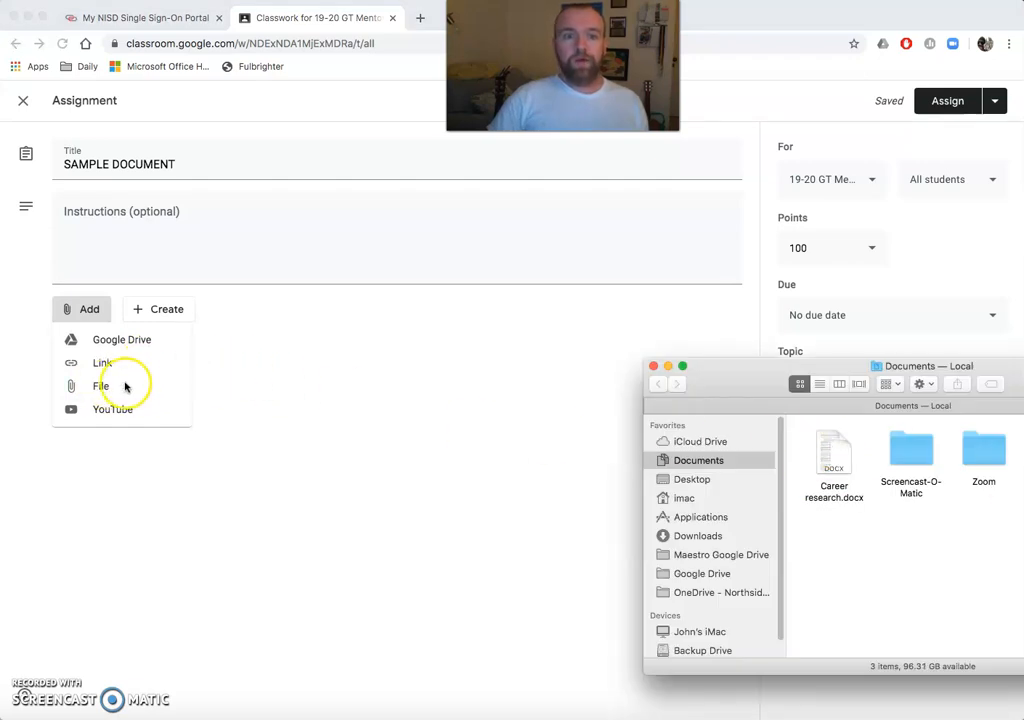
left_click(249, 379)
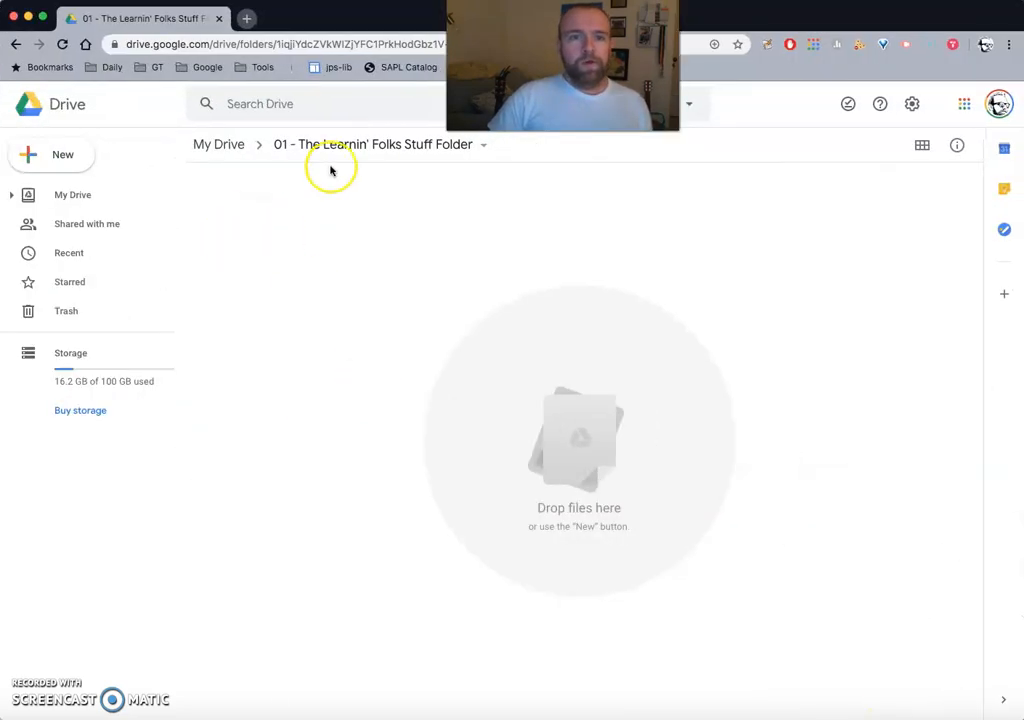
left_click(29, 18)
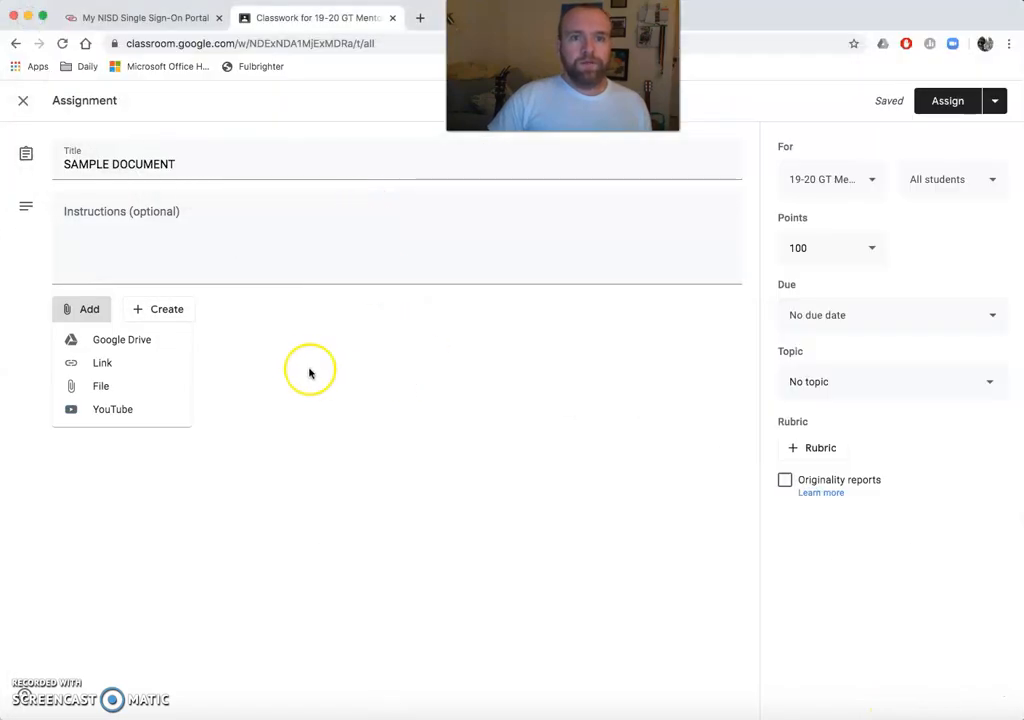
left_click(113, 322)
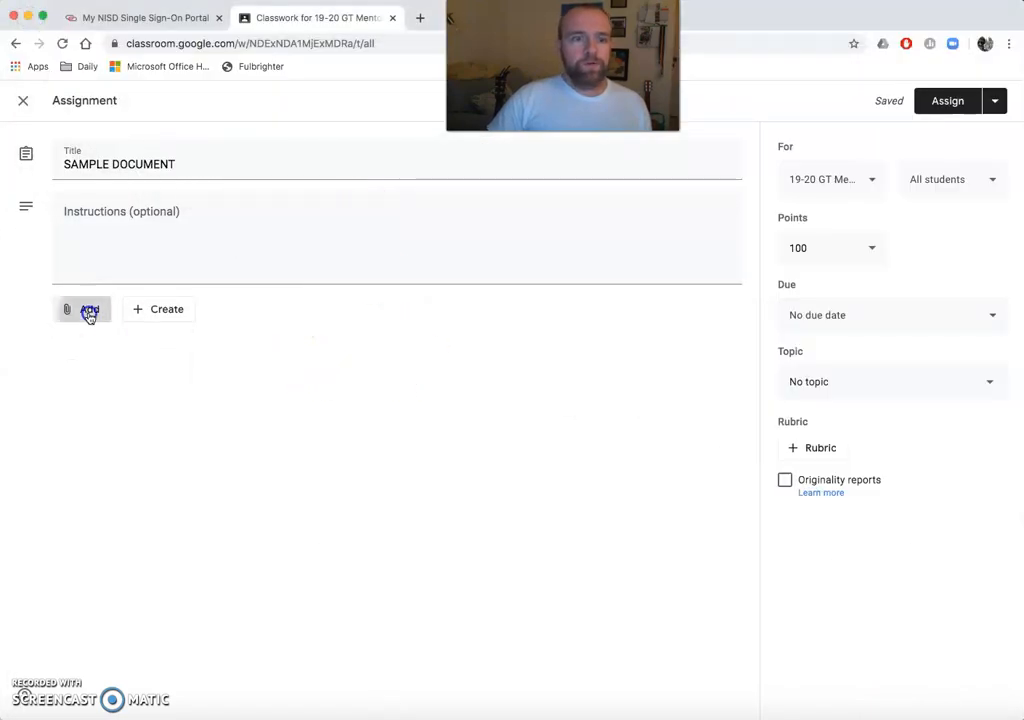
Attach the recent Google Drive file Final Presentation Required Slides to the assignment.
left_click(87, 312)
left_click(101, 343)
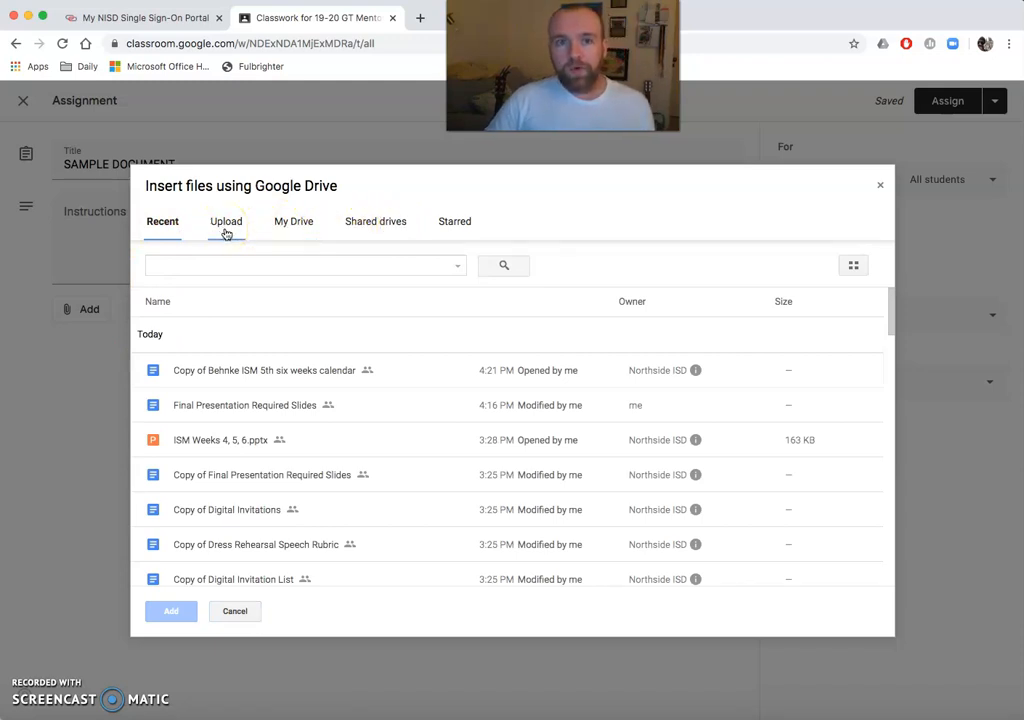
double_click(232, 407)
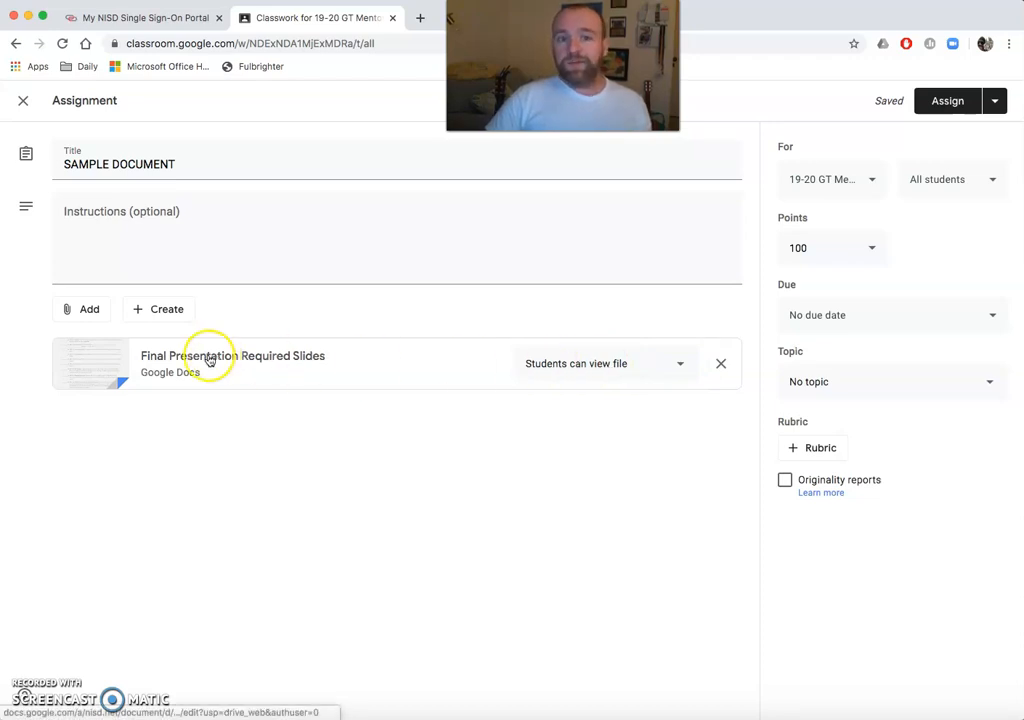
Switch the Final Presentation Required Slides attachment to Students can edit file, and change it to Make a copy for each student.
left_click(595, 366)
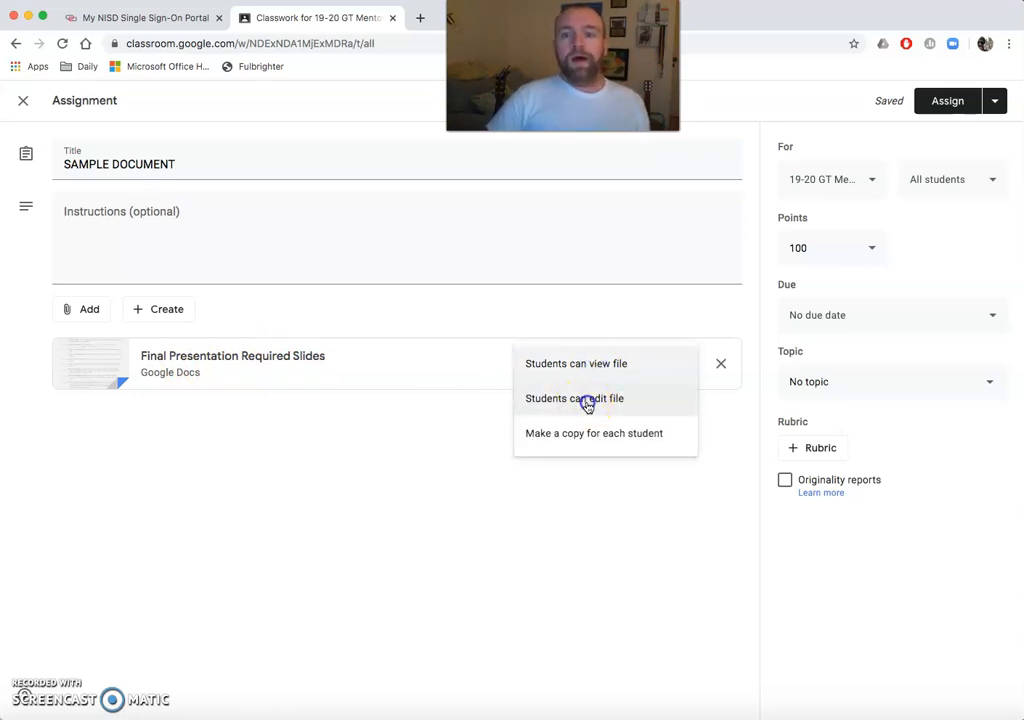
left_click(587, 402)
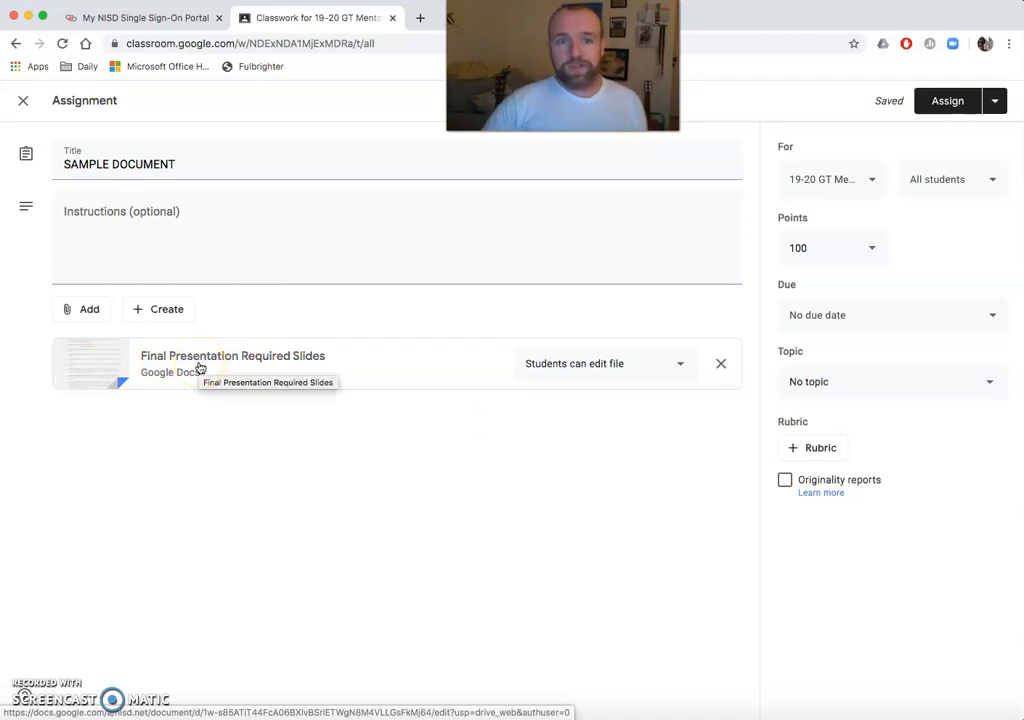
left_click(601, 365)
left_click(610, 401)
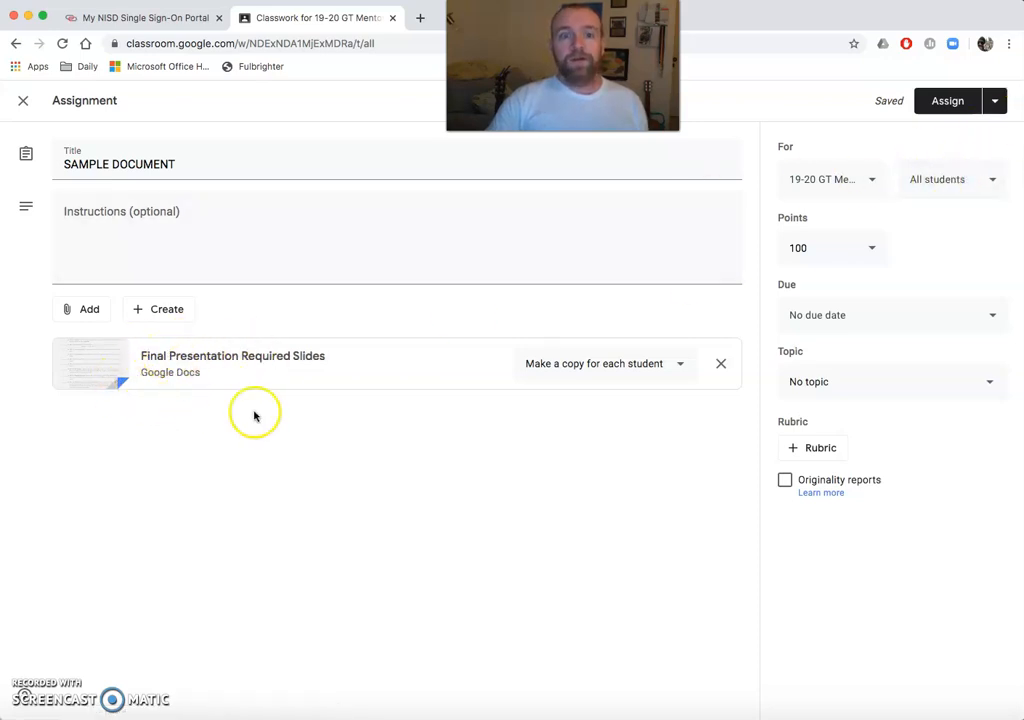
Open the attached document in its own tab, and return to the assignment to set the attachment to Students can edit file.
left_click(176, 365)
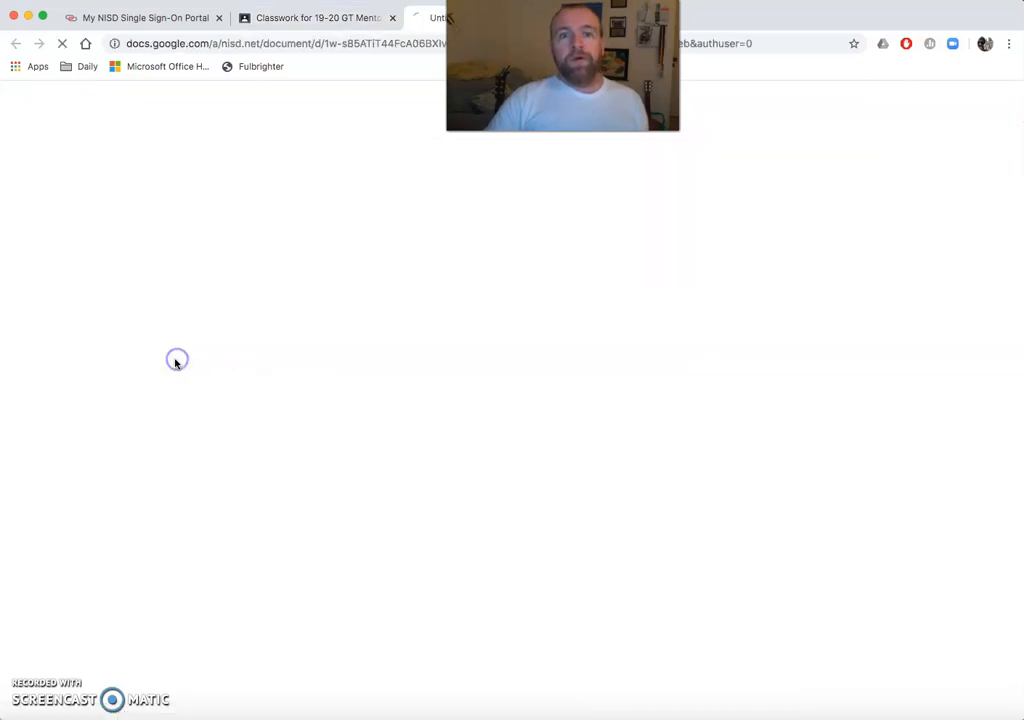
left_click(315, 19)
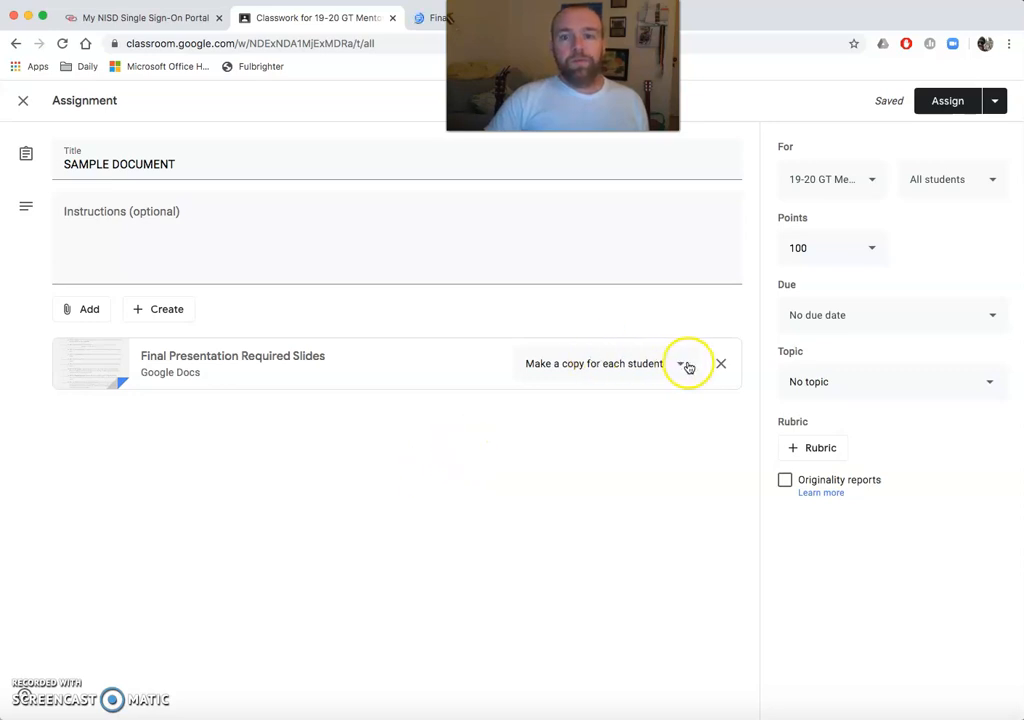
left_click(592, 366)
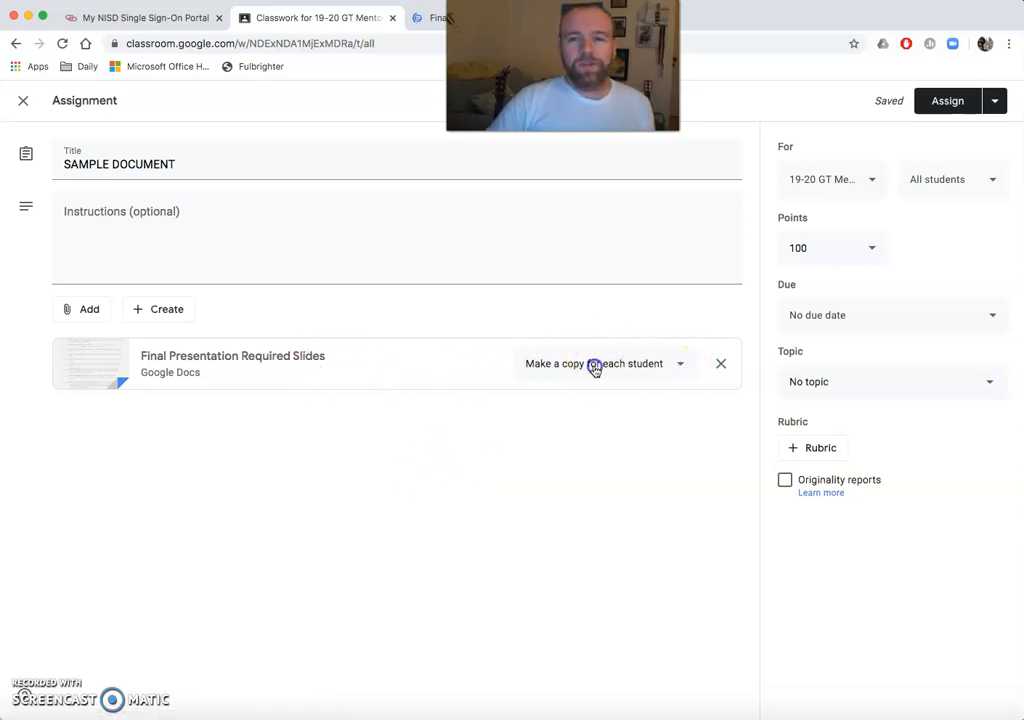
left_click(592, 333)
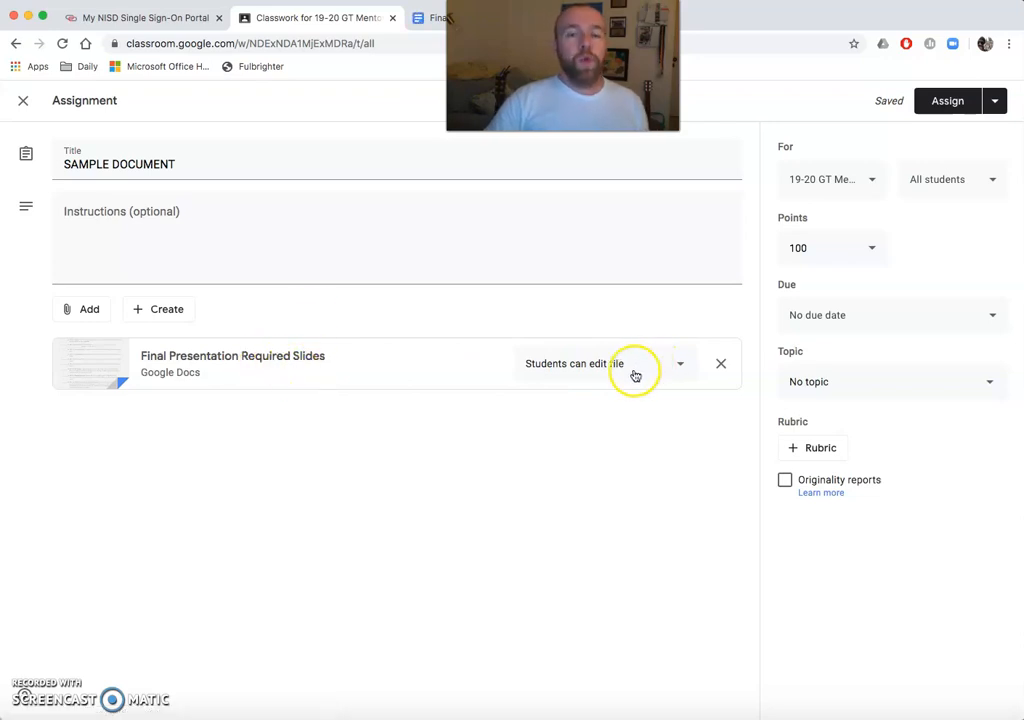
View the document's file commands, and return to the assignment to set the attachment to Make a copy for each student.
left_click(428, 19)
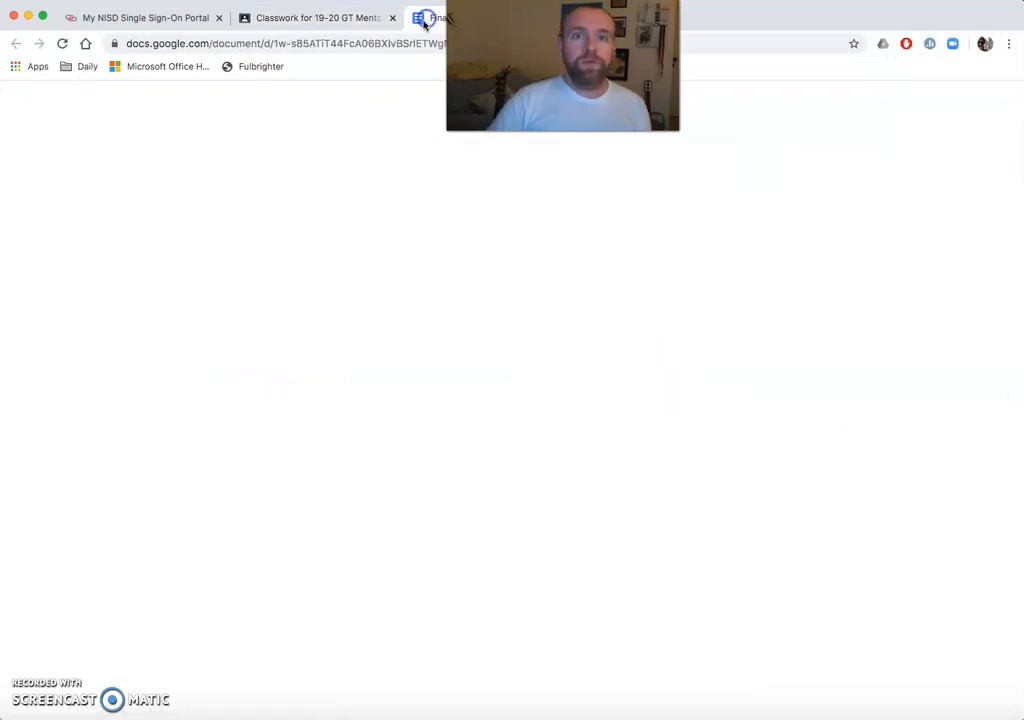
left_click(60, 117)
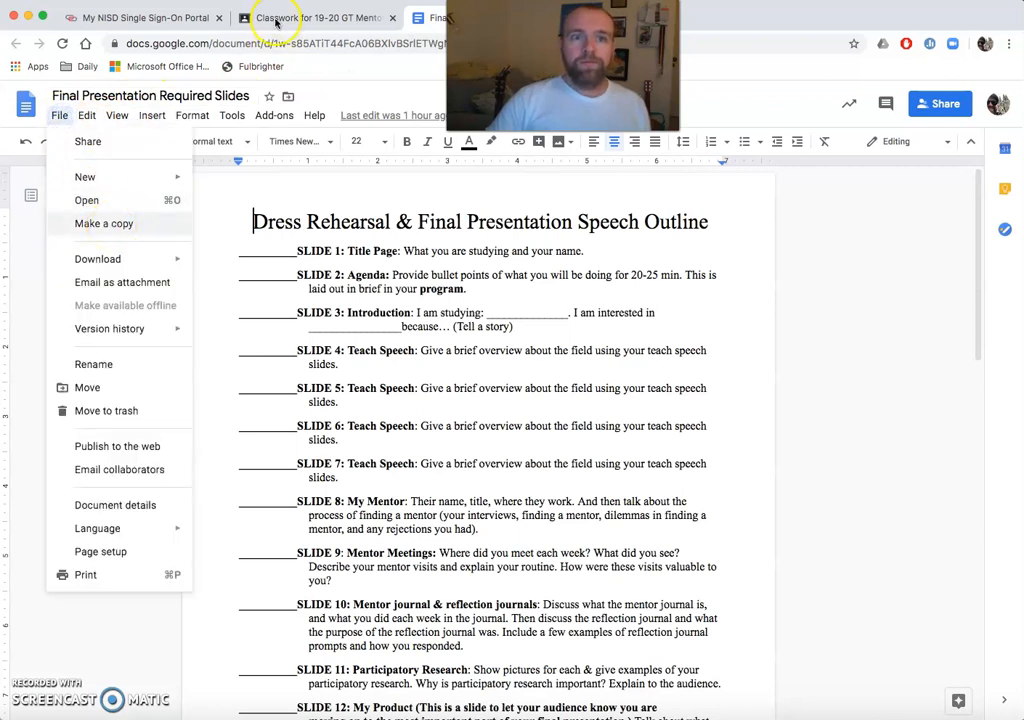
left_click(345, 19)
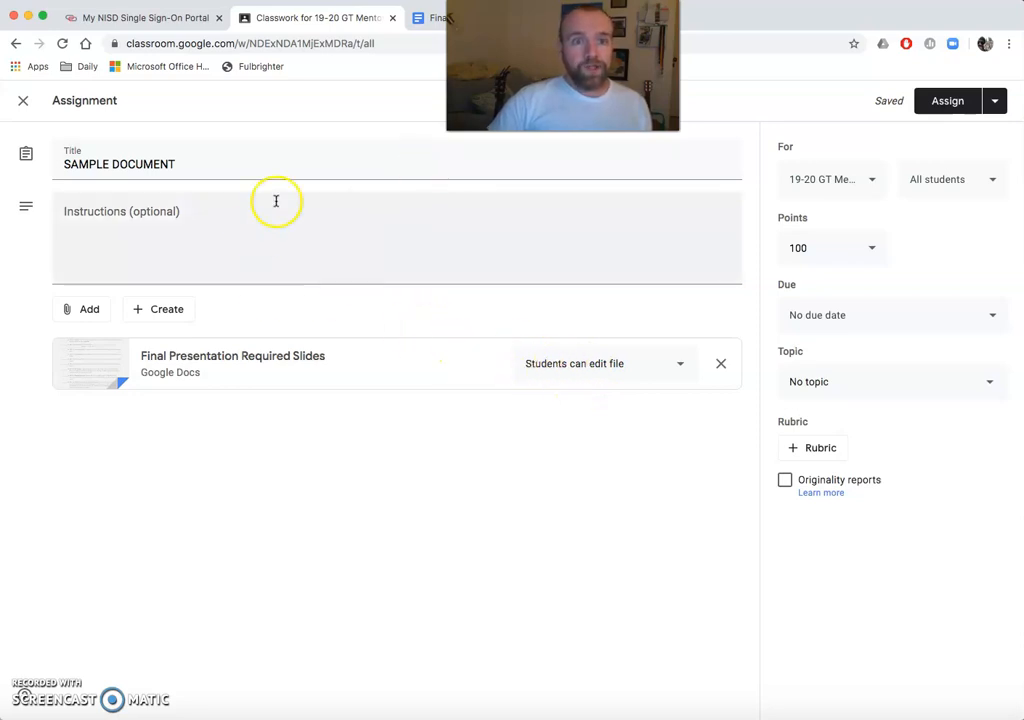
left_click(553, 366)
left_click(606, 400)
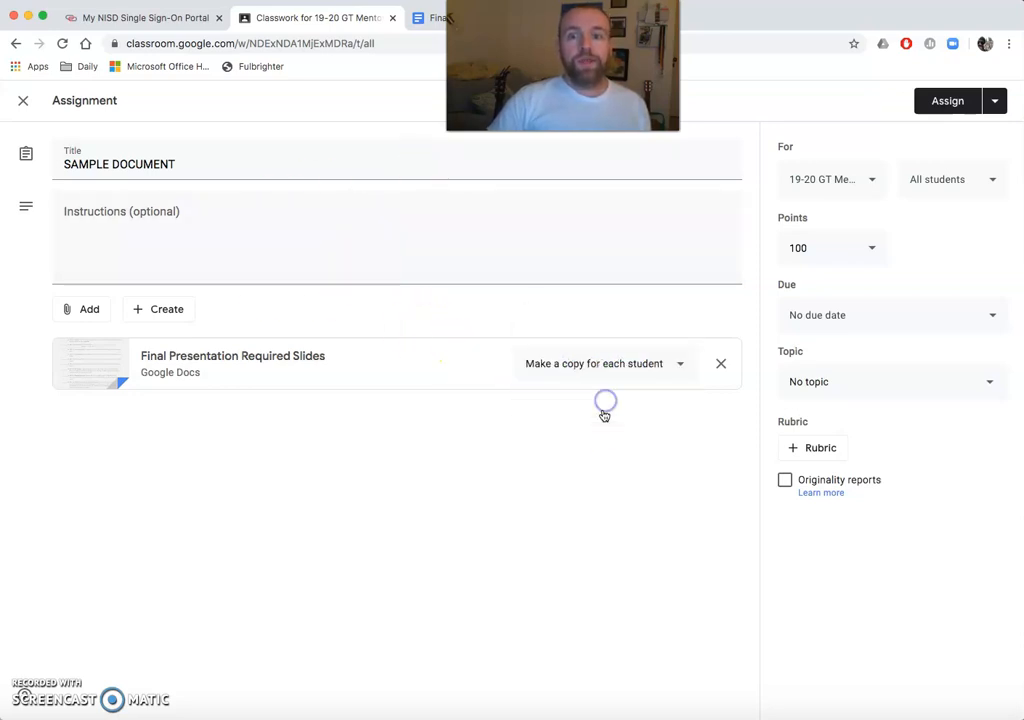
Delete the entire content of the Final Presentation Required Slides document.
left_click(423, 17)
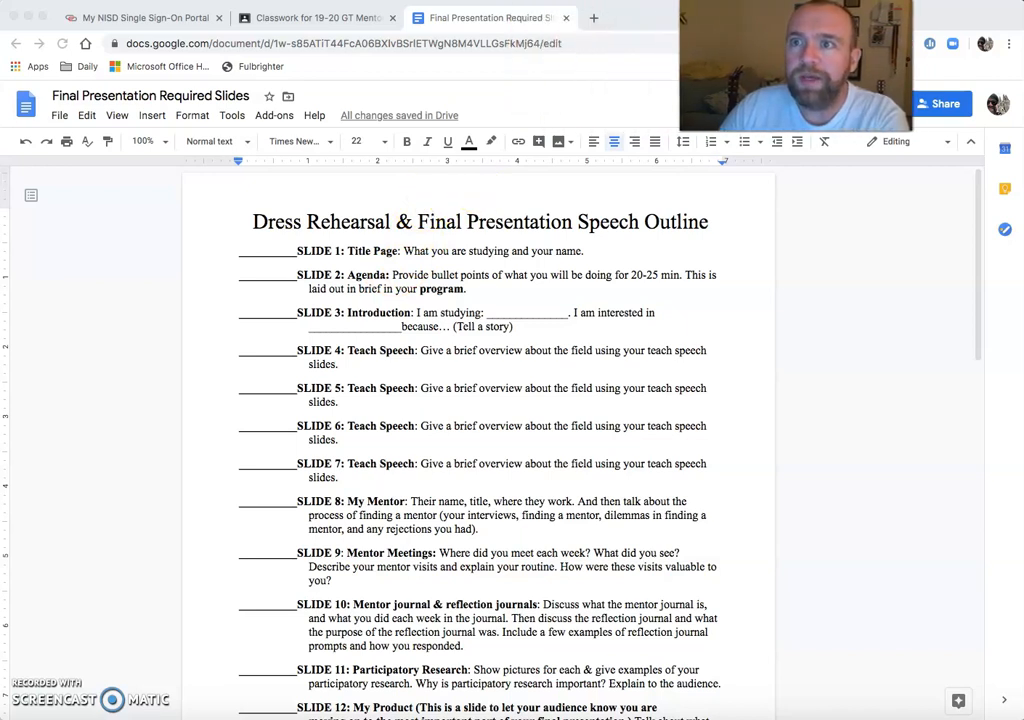
left_click(429, 91)
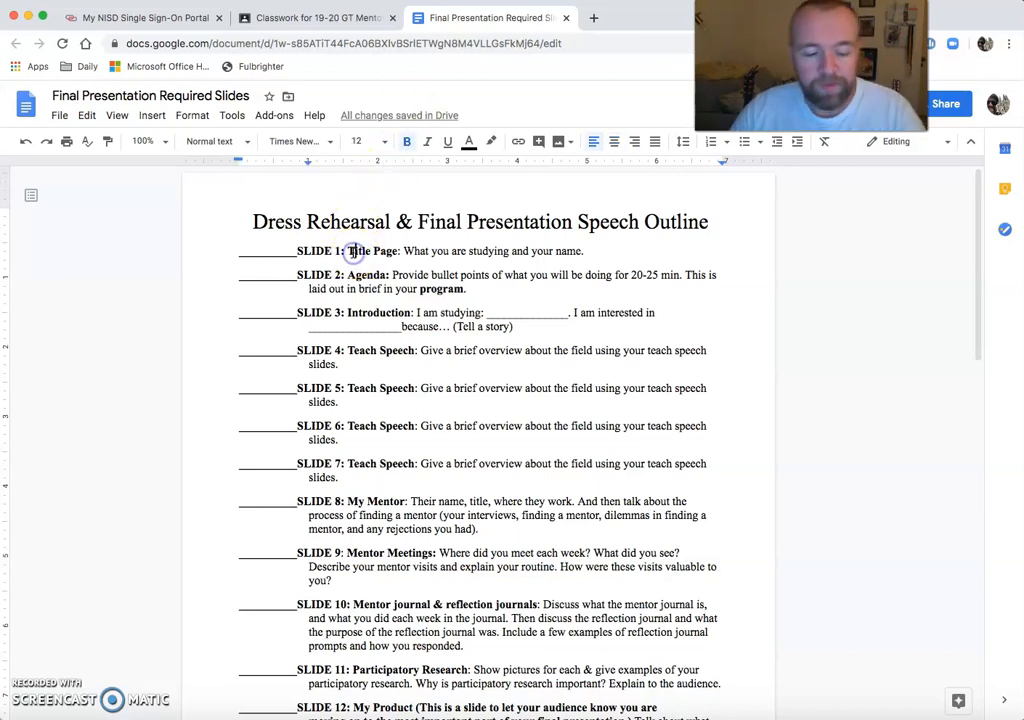
key("super+a")
key("BackSpace")
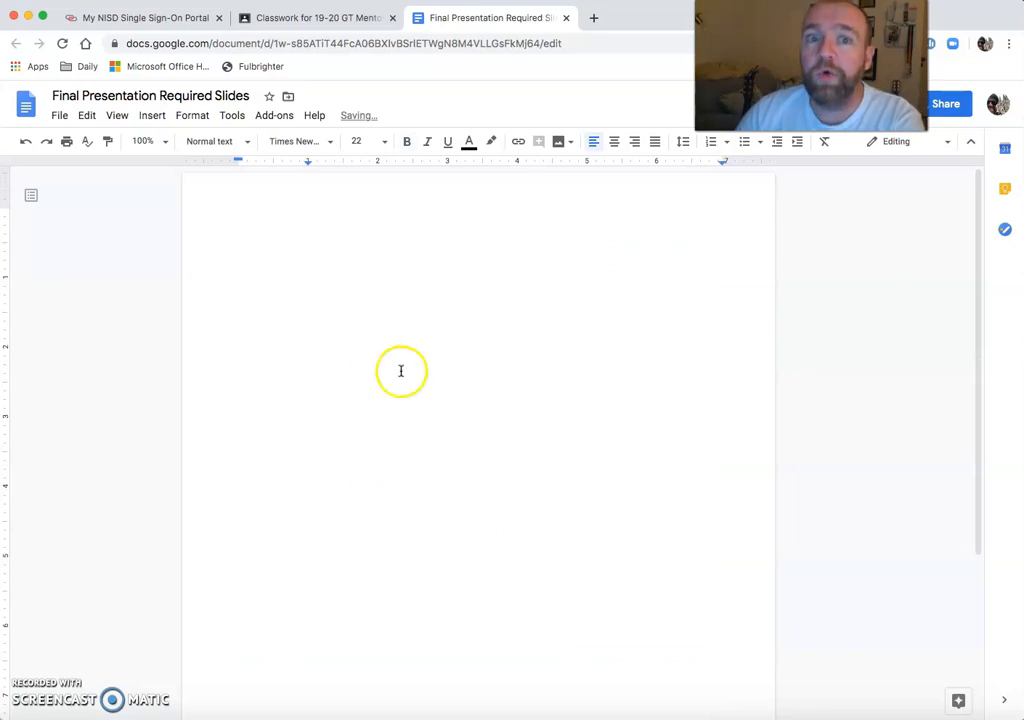
Examine the document's version history, comparing the 4:16 PM, 3:11 PM and 2:35 PM versions with the current one.
left_click(287, 254)
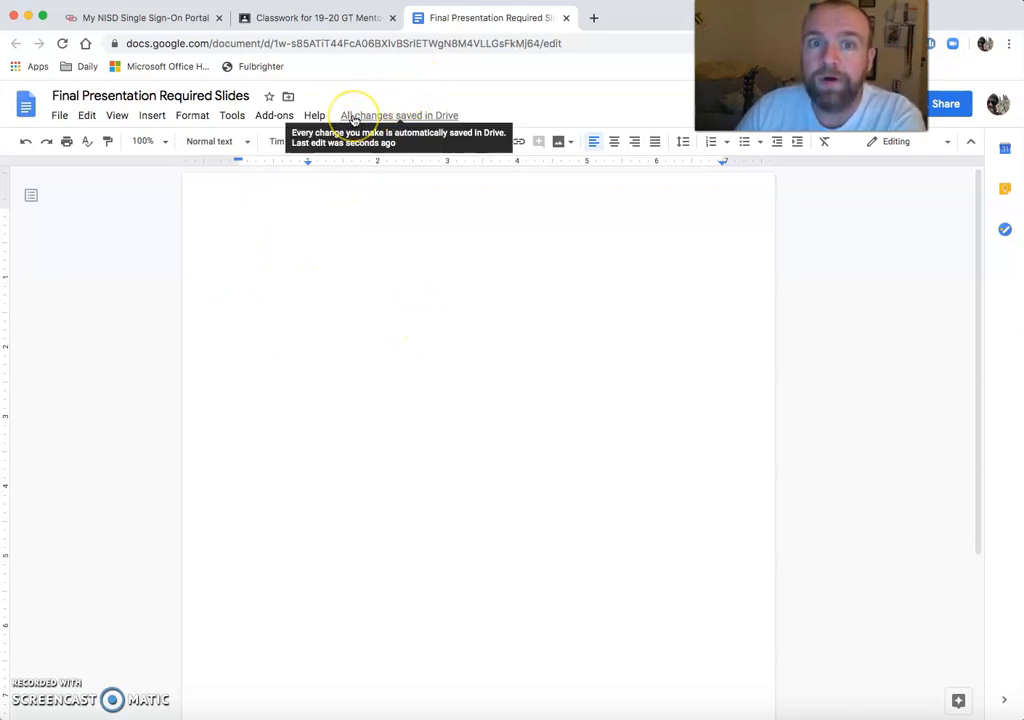
left_click(428, 117)
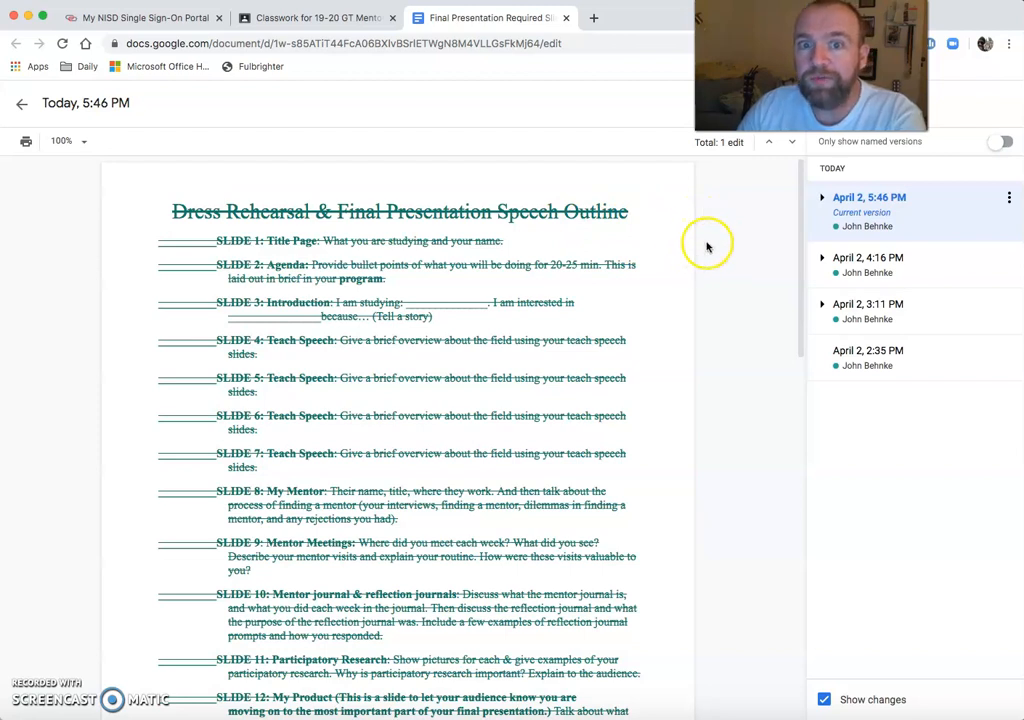
left_click(916, 265)
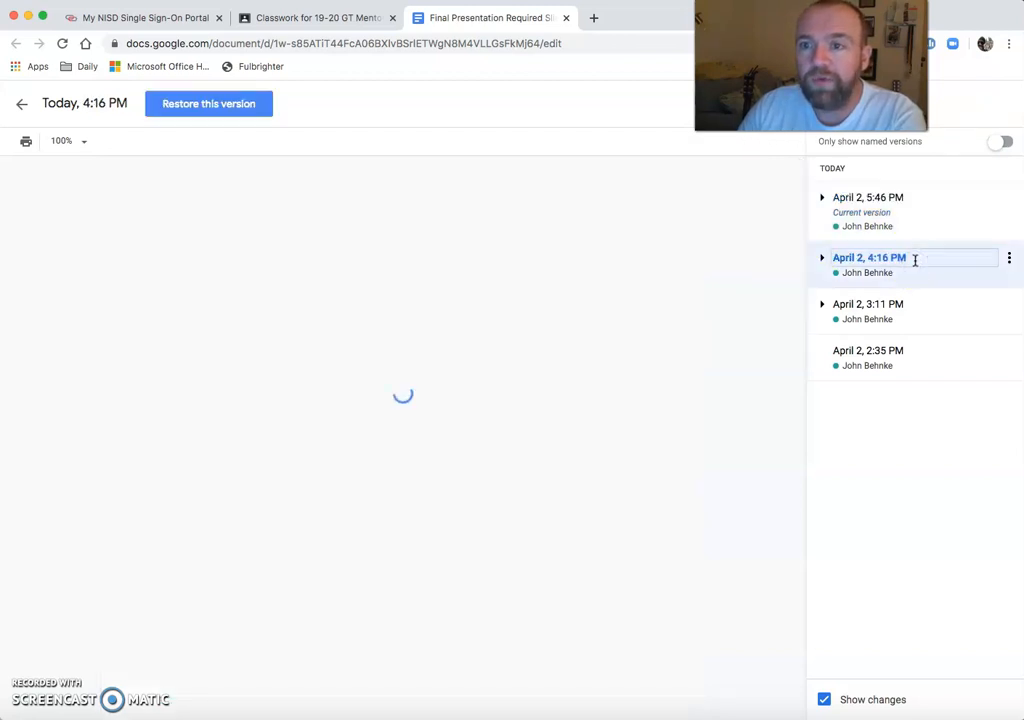
left_click(925, 313)
left_click(926, 352)
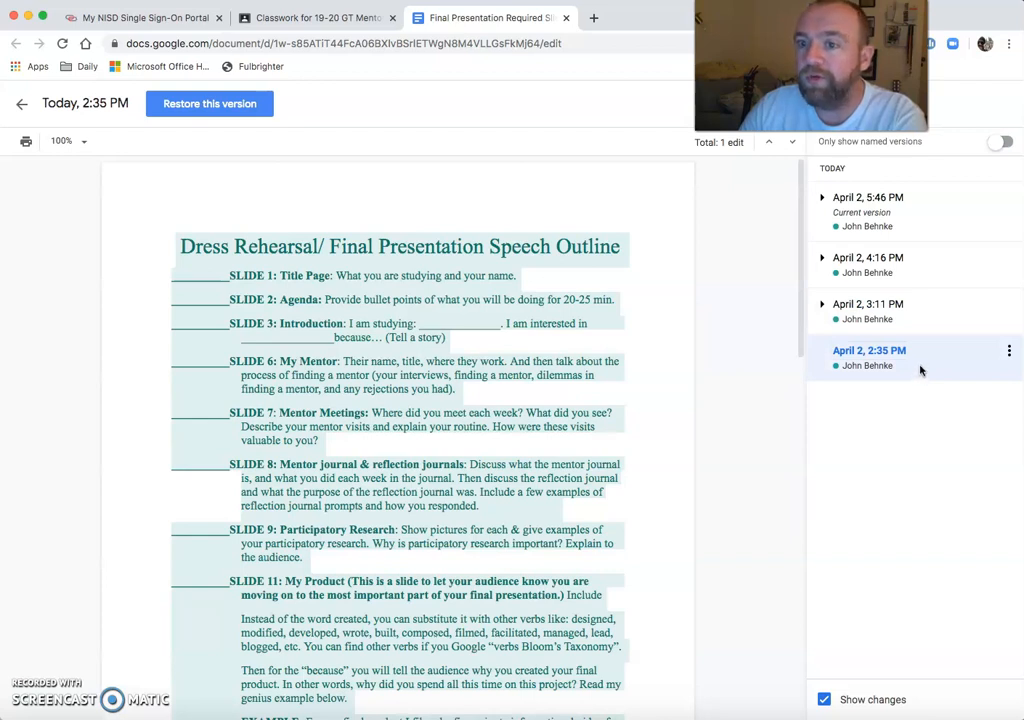
left_click(921, 319)
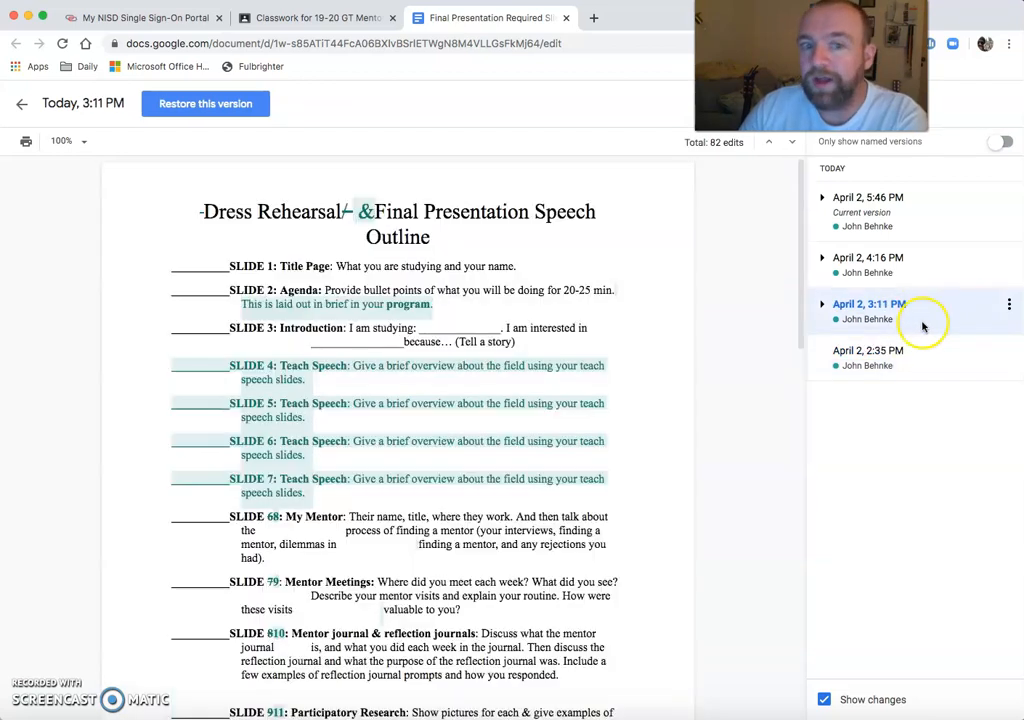
left_click(919, 258)
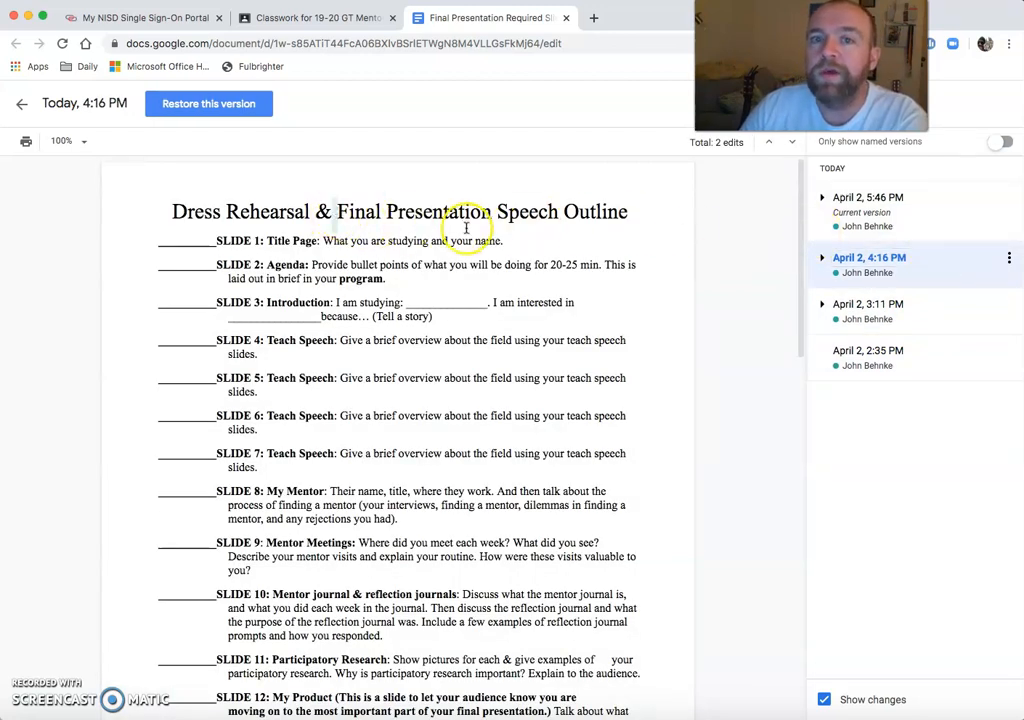
left_click(912, 224)
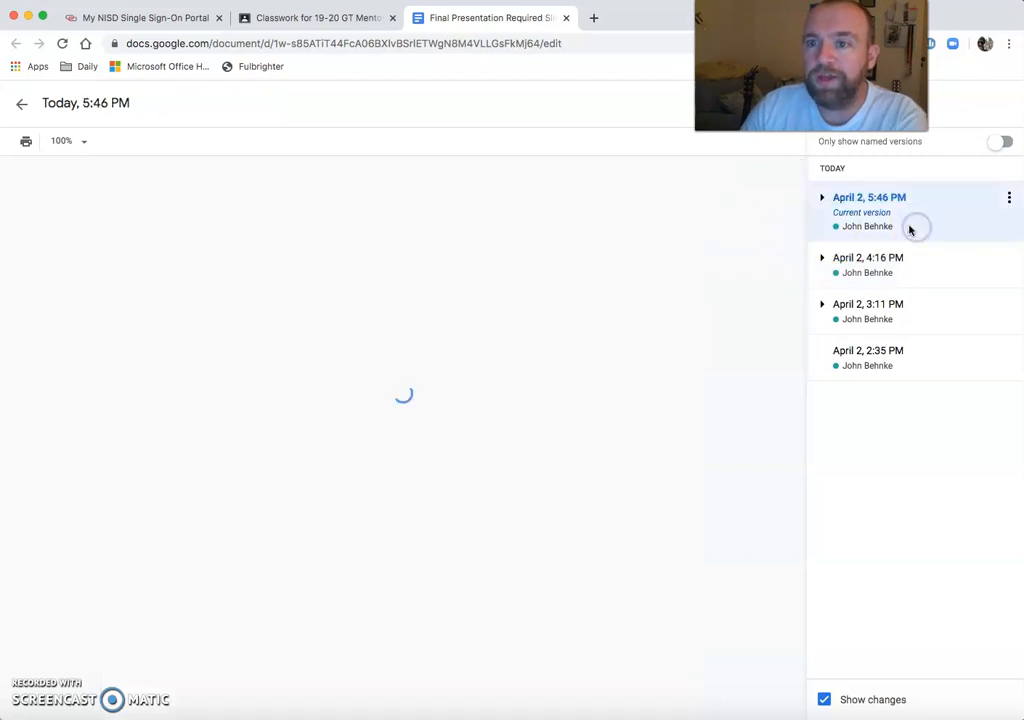
Restore the document to the April 2, 4:16 PM version.
left_click(920, 266)
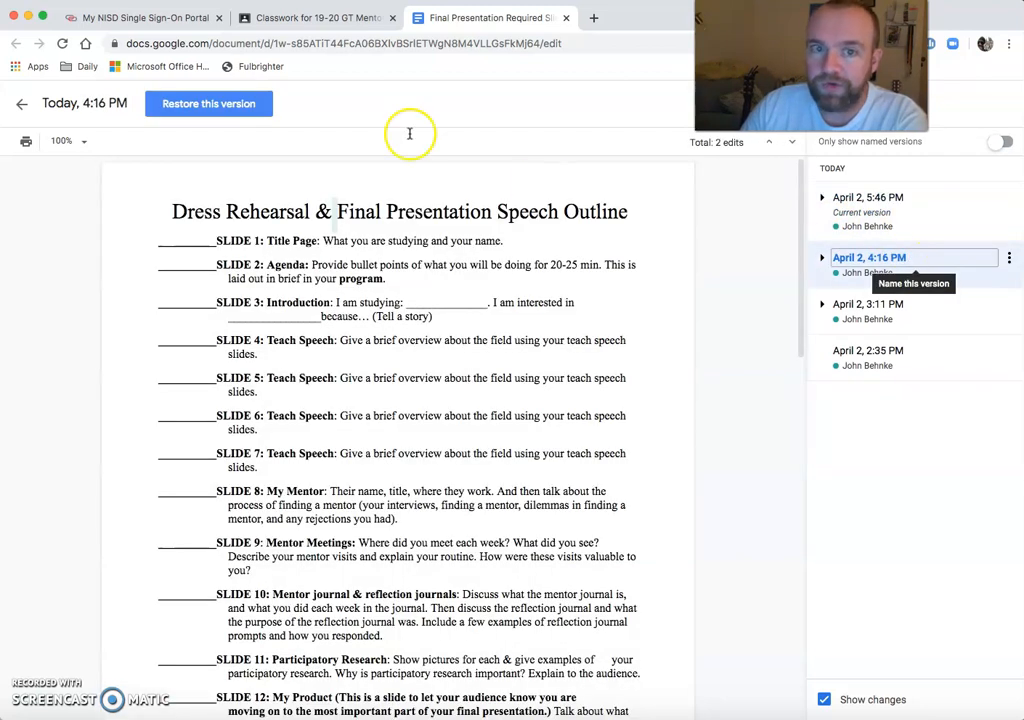
left_click(197, 106)
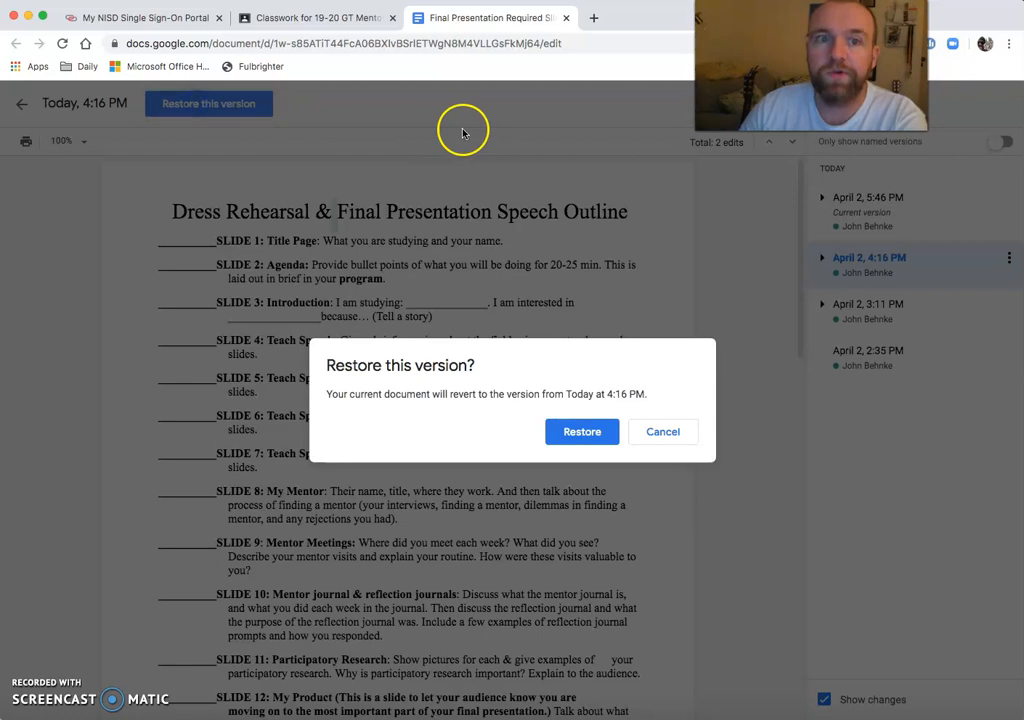
left_click(567, 431)
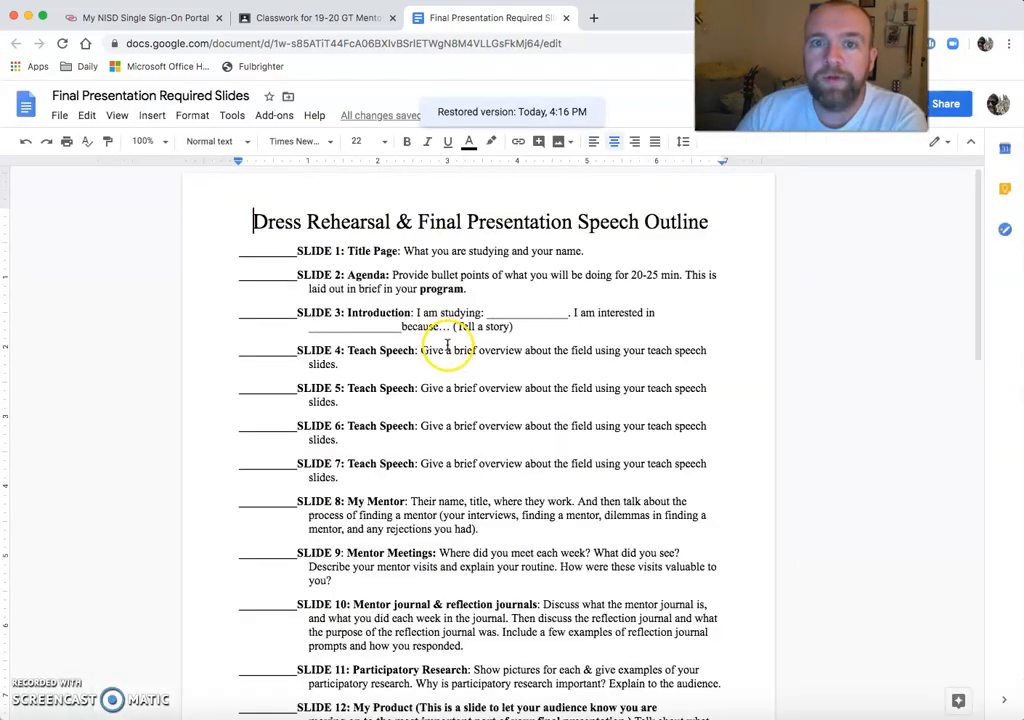